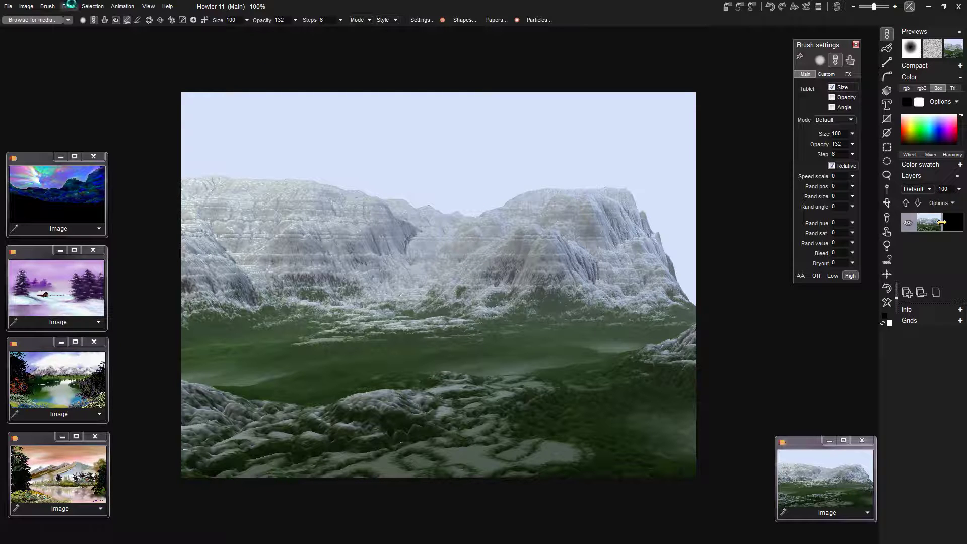
pyautogui.click(68, 6)
pyautogui.moveTo(116, 102)
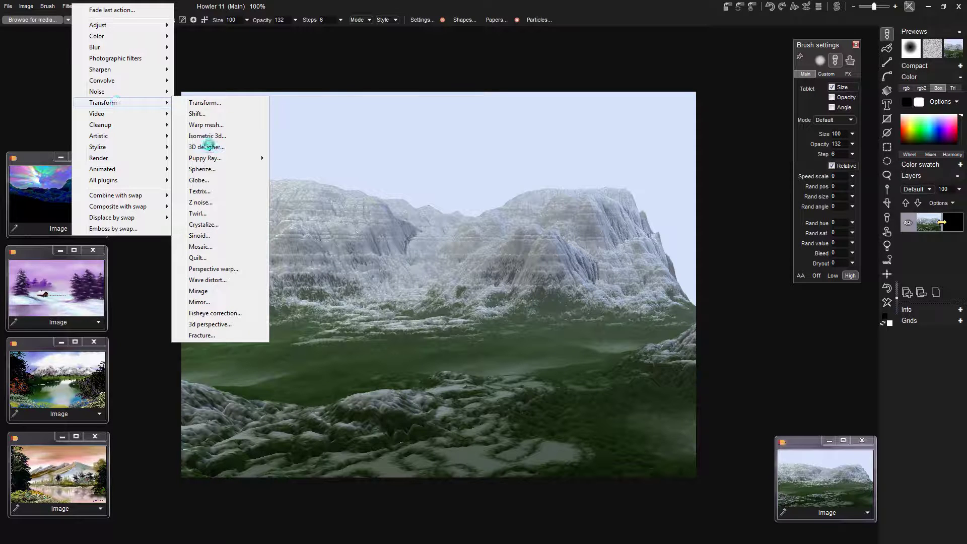
pyautogui.click(740, 179)
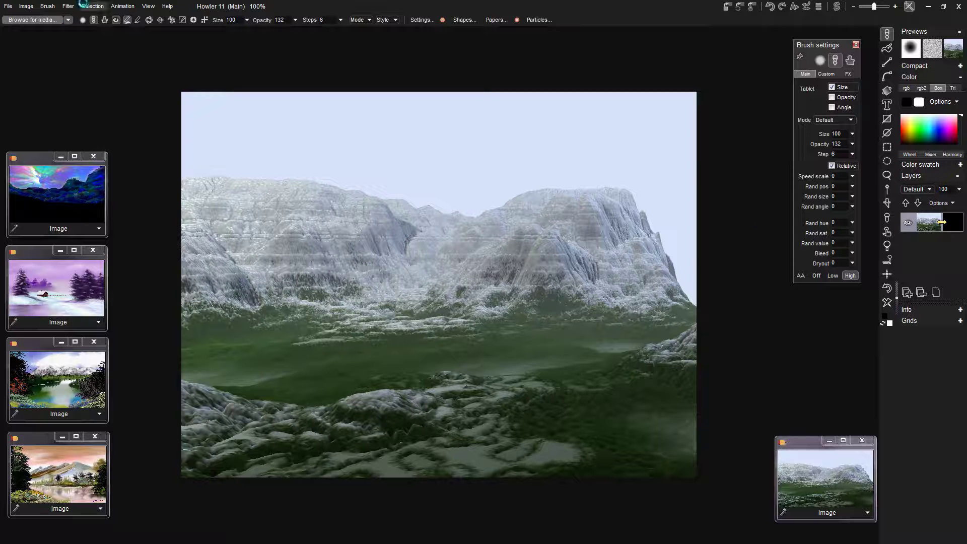
pyautogui.click(68, 6)
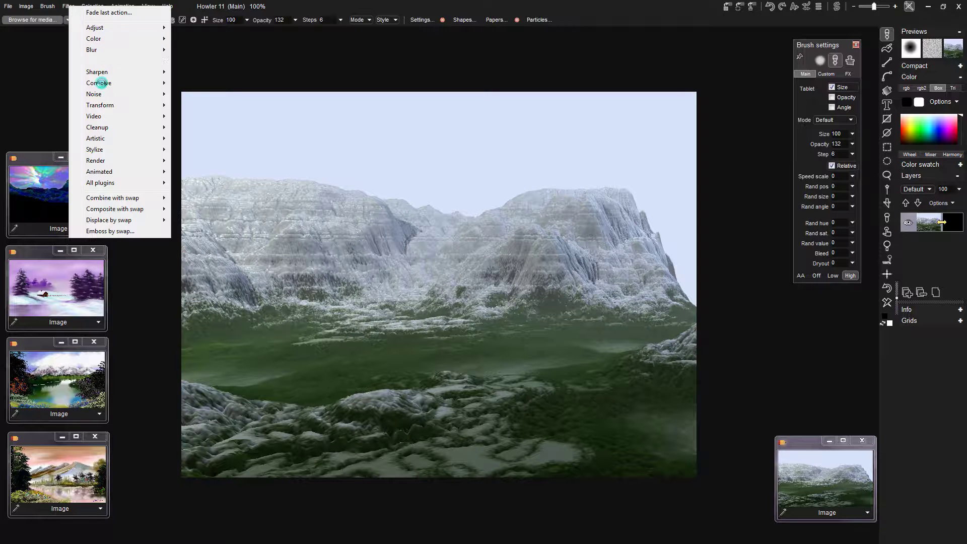
pyautogui.moveTo(106, 104)
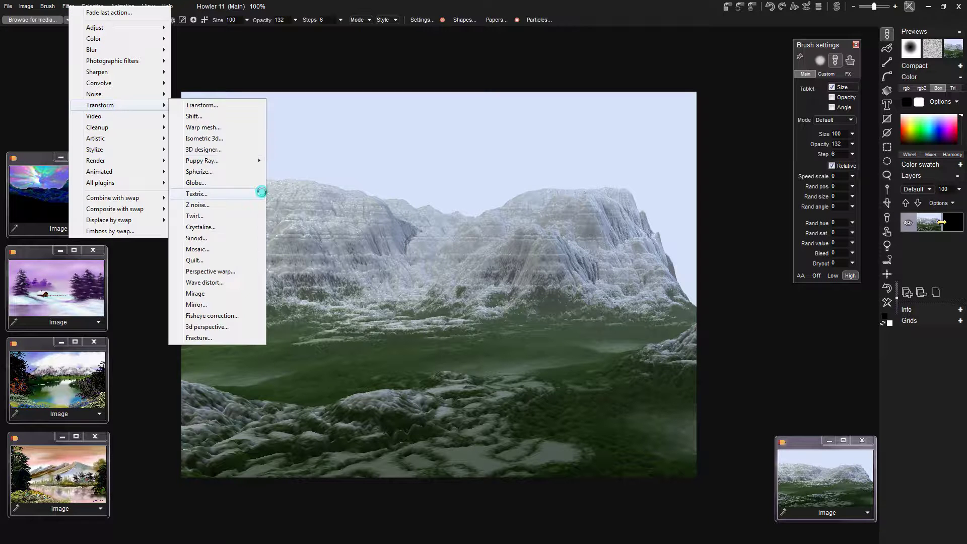
pyautogui.moveTo(231, 162)
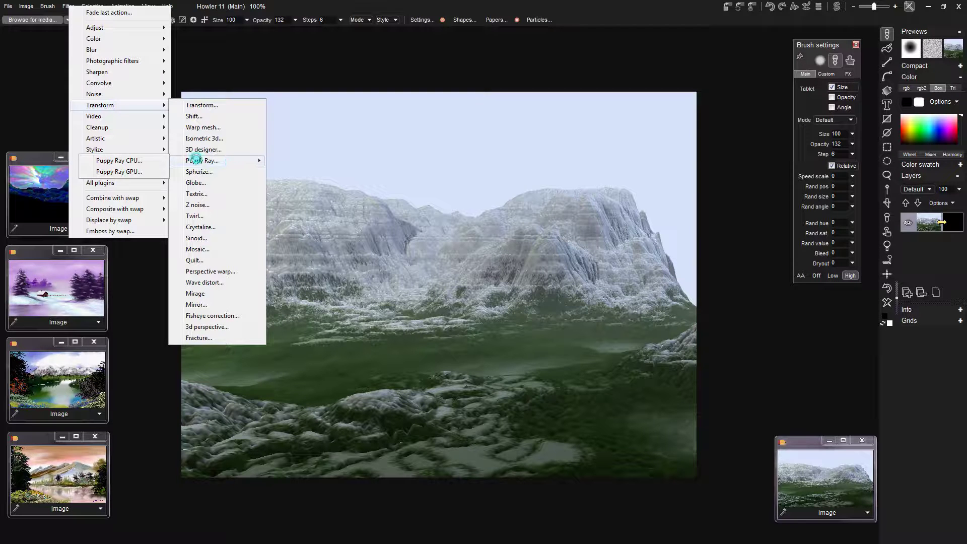
pyautogui.click(745, 258)
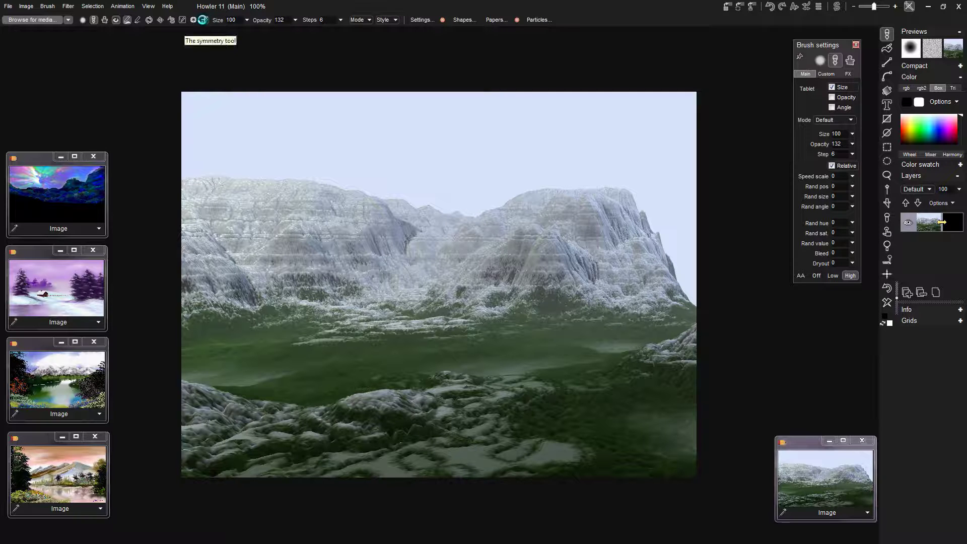
# Step: Try a vertical mirror on the snowy mountain landscape, clear the symmetry setting, and undo the mirroring
pyautogui.click(202, 20)
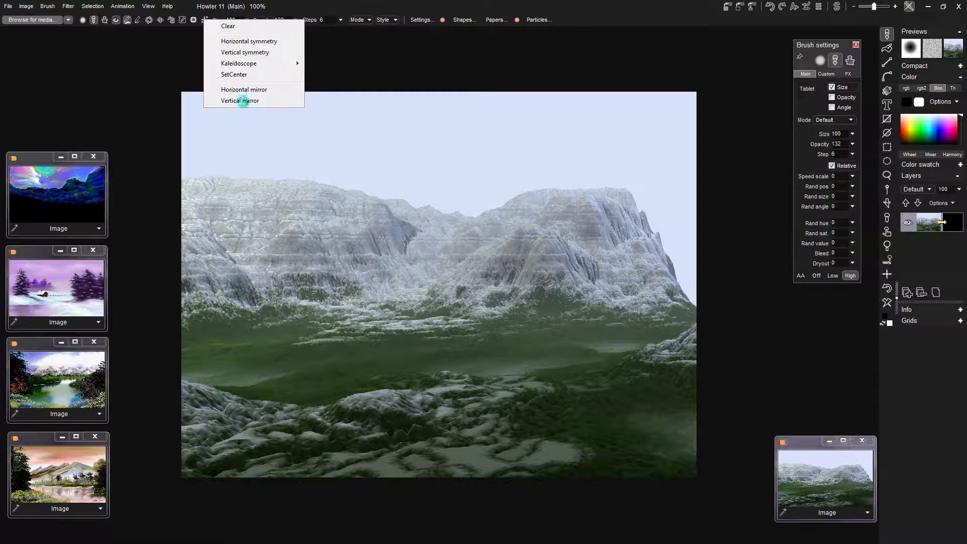
pyautogui.click(242, 100)
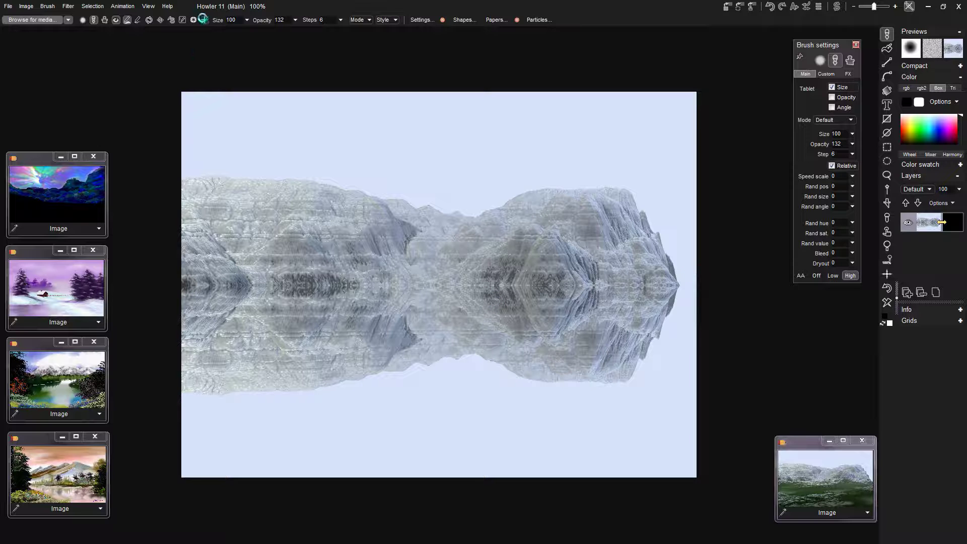
pyautogui.click(203, 19)
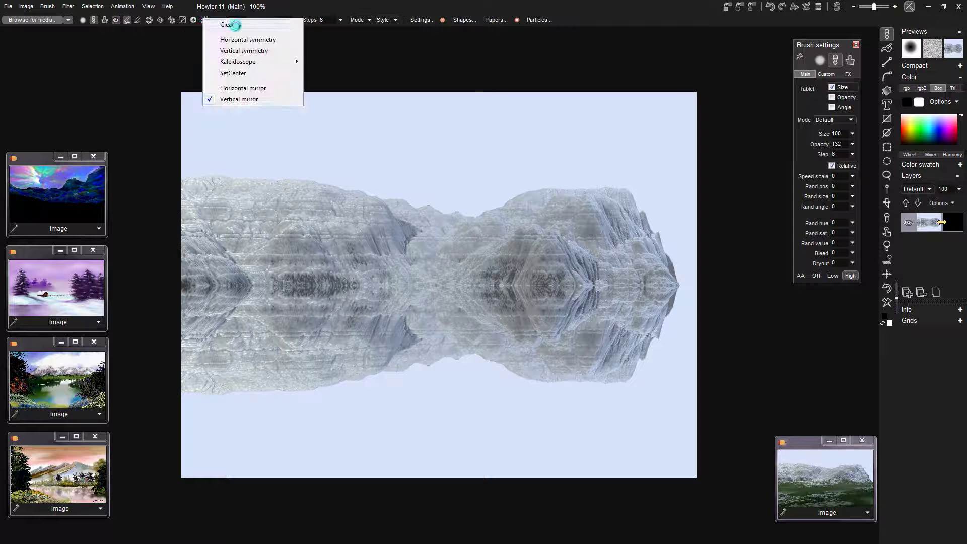
pyautogui.click(232, 25)
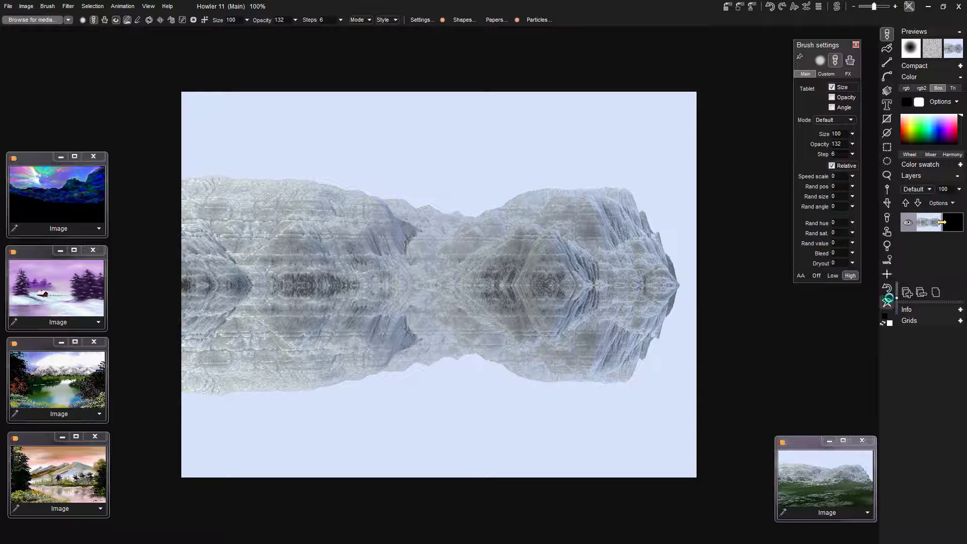
pyautogui.click(887, 289)
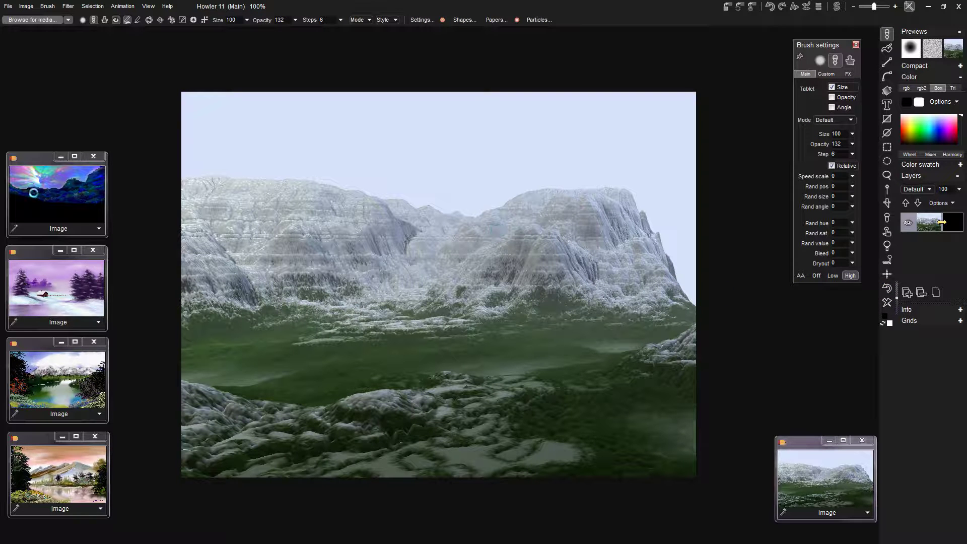
# Step: Bring the stored image with the colourful aurora sky and dark blue mountains onto the canvas
pyautogui.click(46, 184)
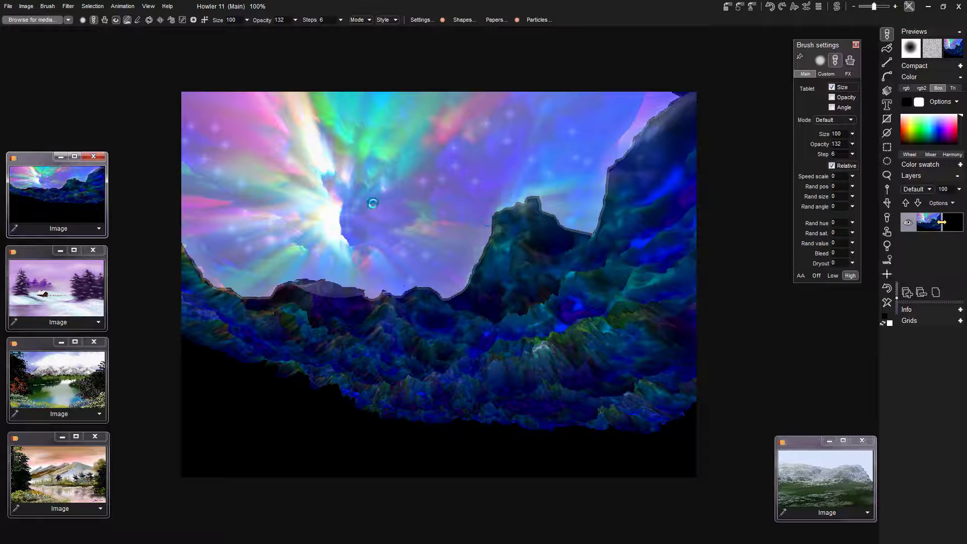
# Step: Try a vertical mirror on the aurora landscape, clear the symmetry setting, and undo the mirroring
pyautogui.click(205, 20)
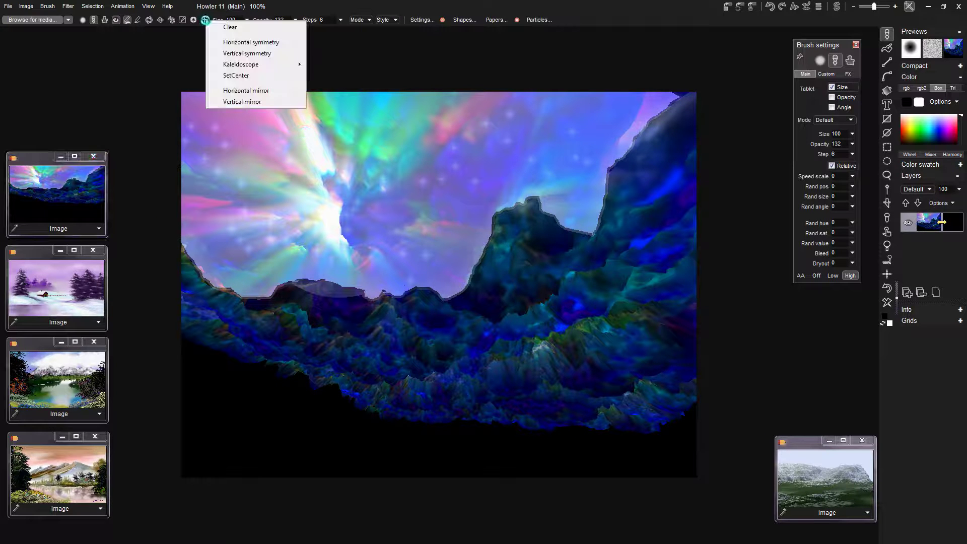
pyautogui.click(215, 100)
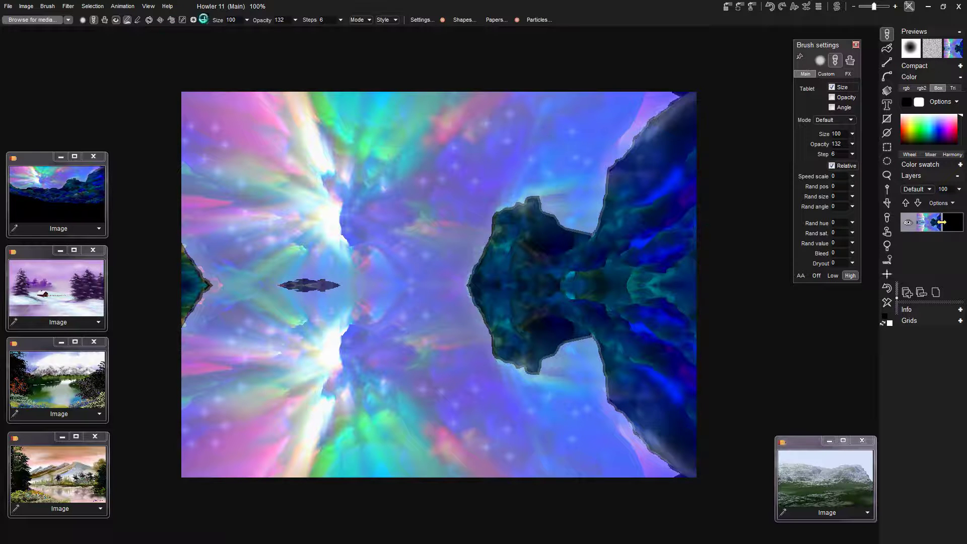
pyautogui.click(204, 19)
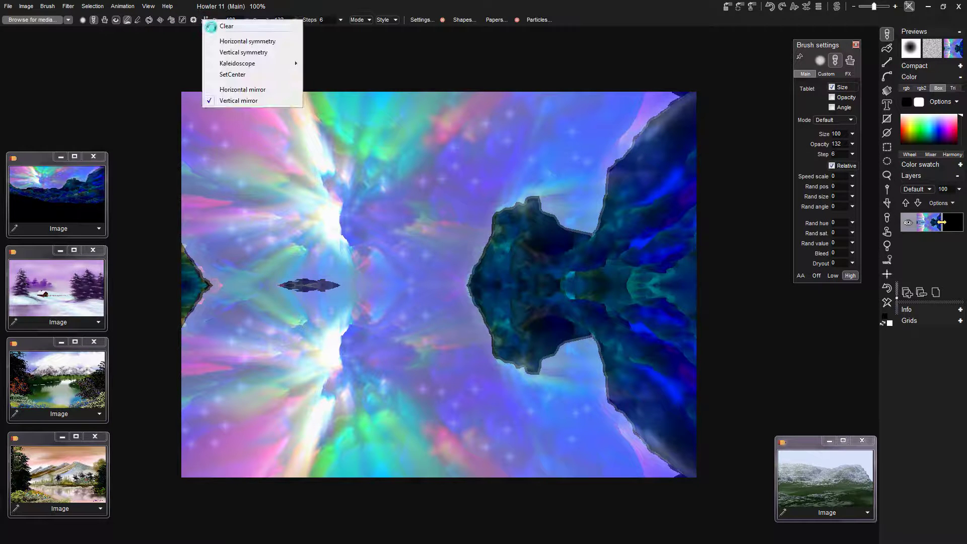
pyautogui.click(211, 26)
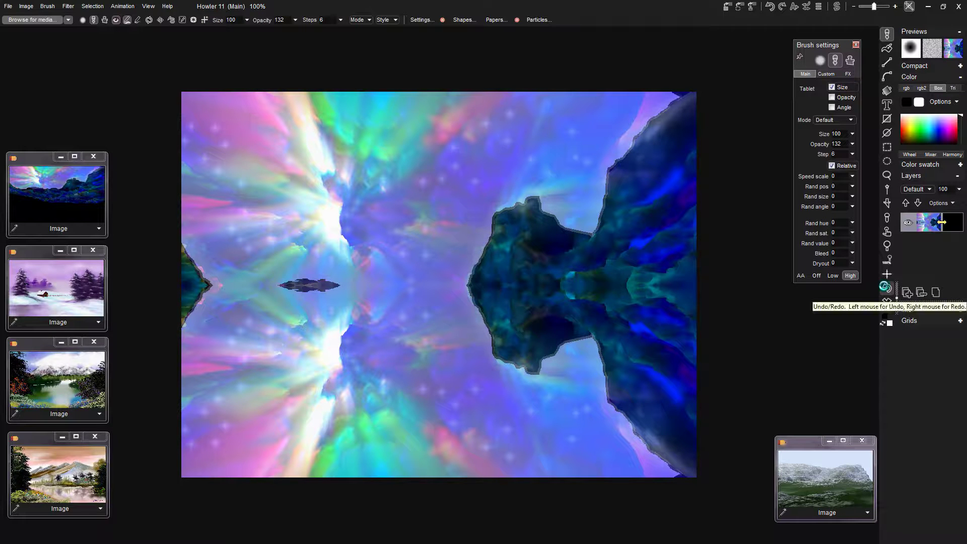
pyautogui.click(886, 287)
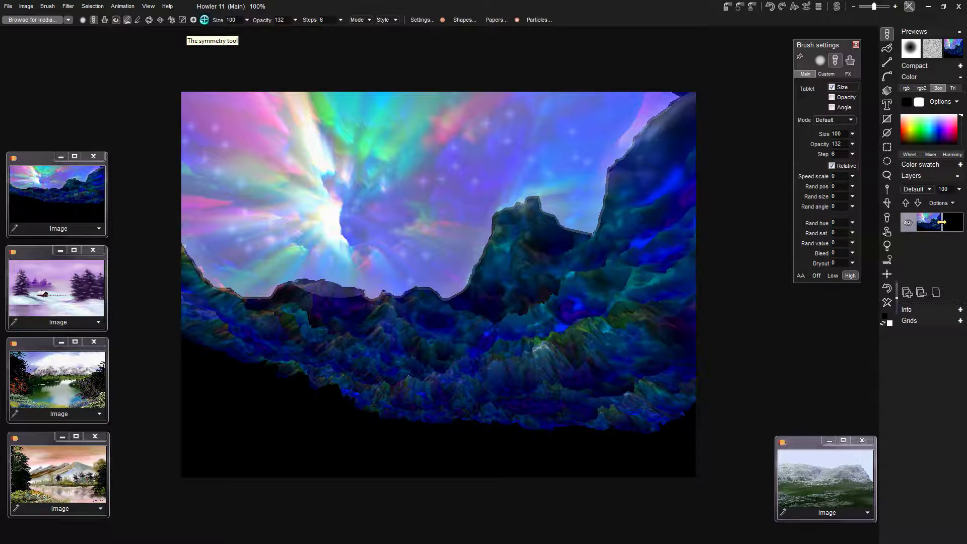
# Step: Turn on vertical symmetry and set its centre below the aurora landscape's horizon
pyautogui.click(204, 20)
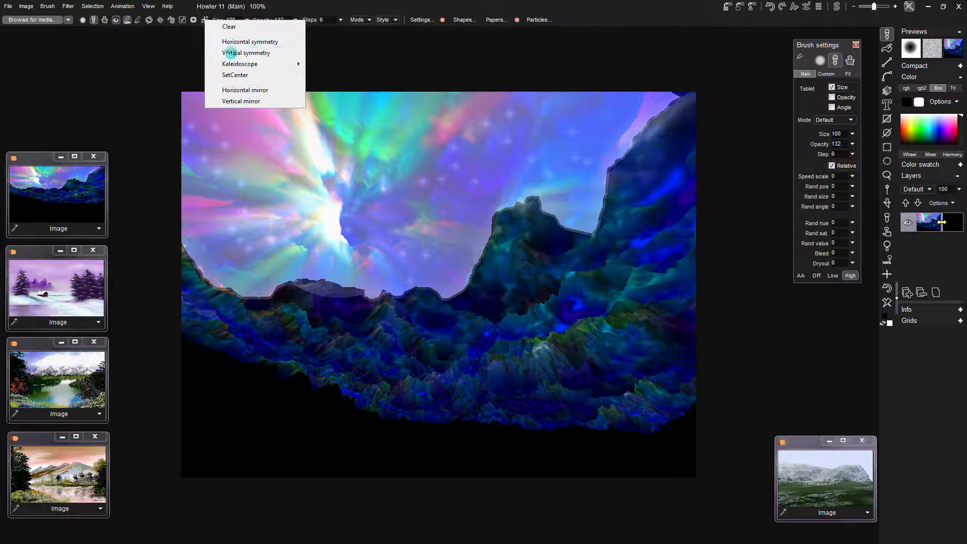
pyautogui.click(228, 53)
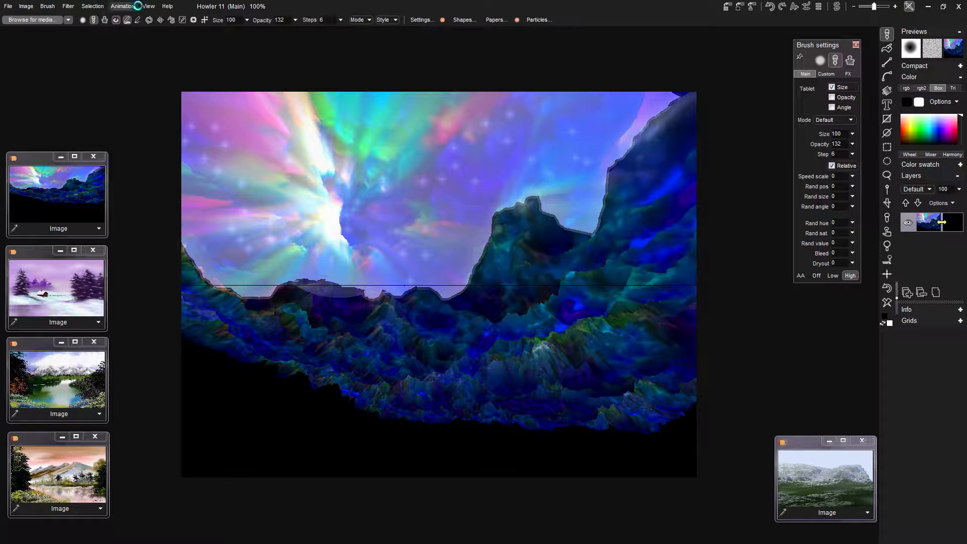
pyautogui.click(203, 19)
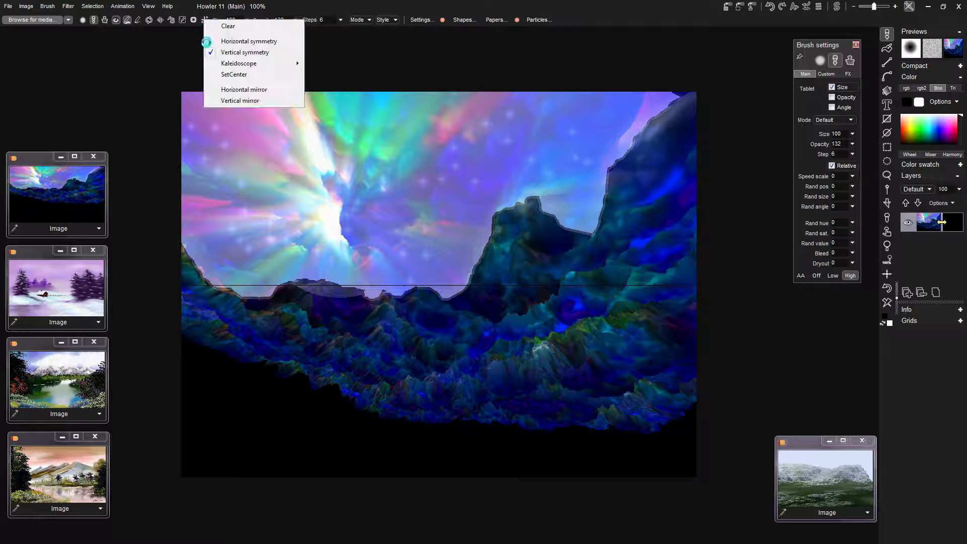
pyautogui.moveTo(211, 64)
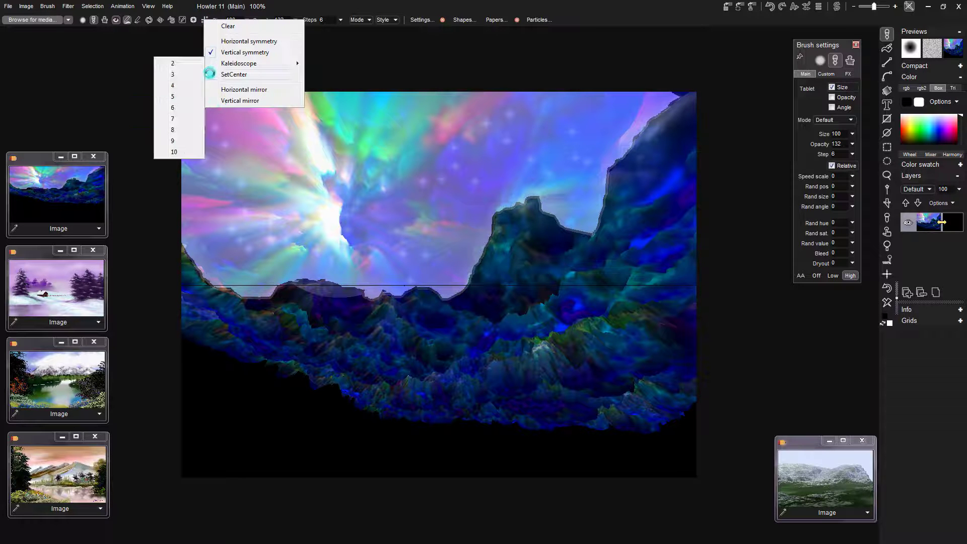
pyautogui.click(210, 74)
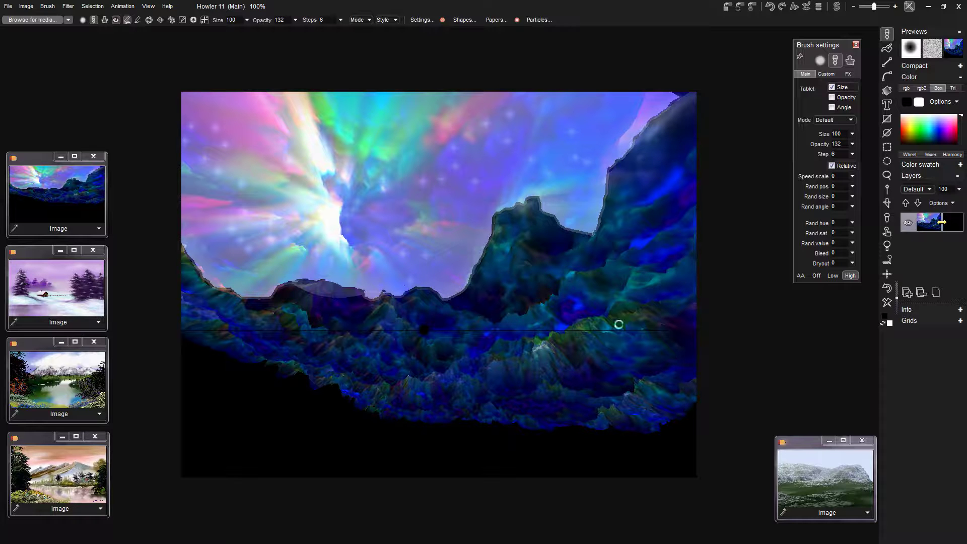
# Step: Paint three wavy black test strokes mirrored across the symmetry axis over the mountains, and undo them
pyautogui.moveTo(619, 324)
pyautogui.mouseDown()
pyautogui.moveTo(616, 259)
pyautogui.moveTo(654, 349)
pyautogui.mouseUp()
pyautogui.moveTo(558, 328)
pyautogui.mouseDown()
pyautogui.moveTo(528, 286)
pyautogui.moveTo(537, 257)
pyautogui.mouseUp()
pyautogui.moveTo(681, 298)
pyautogui.mouseDown()
pyautogui.moveTo(675, 325)
pyautogui.moveTo(652, 300)
pyautogui.moveTo(676, 230)
pyautogui.mouseUp()
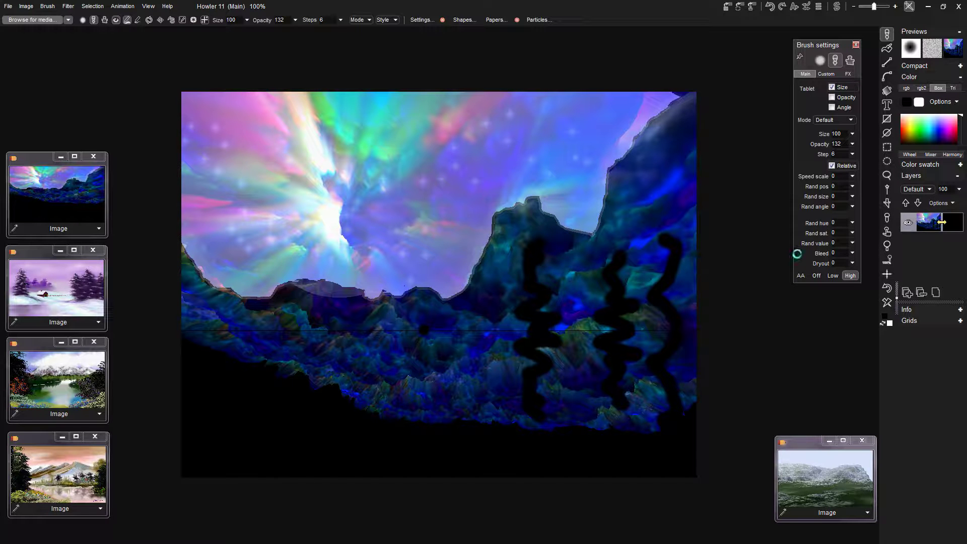
pyautogui.click(887, 289)
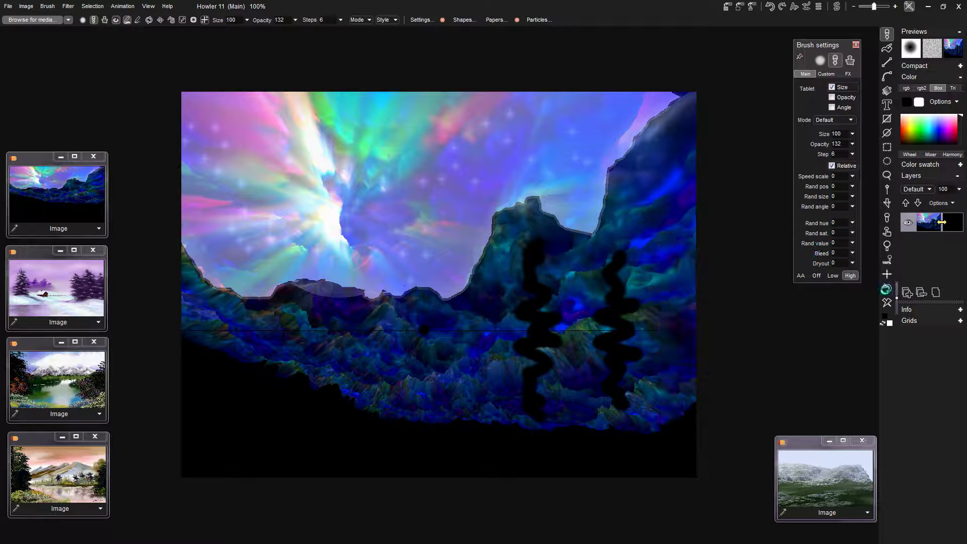
pyautogui.click(887, 288)
pyautogui.click(887, 289)
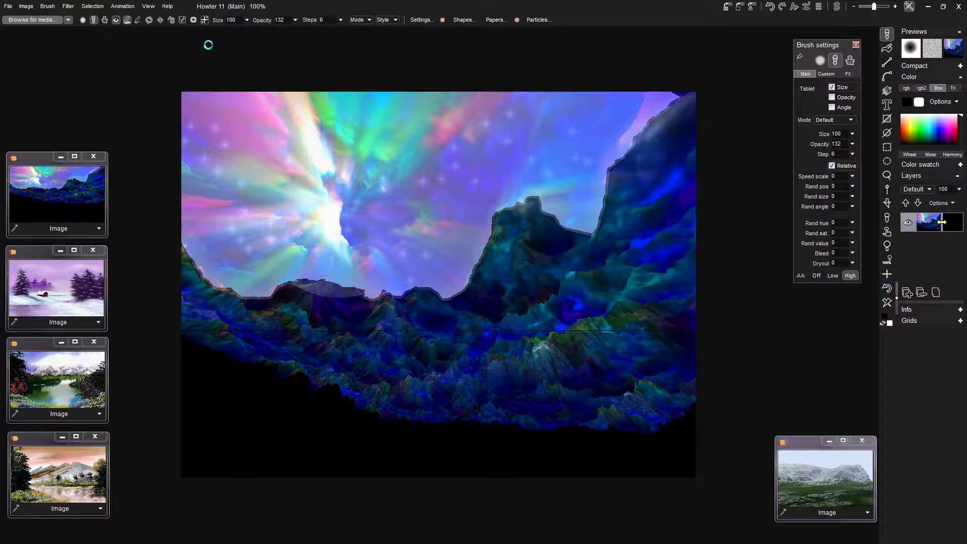
# Step: Clear the vertical symmetry and apply a vertical mirror to the aurora landscape to create a water reflection
pyautogui.click(205, 19)
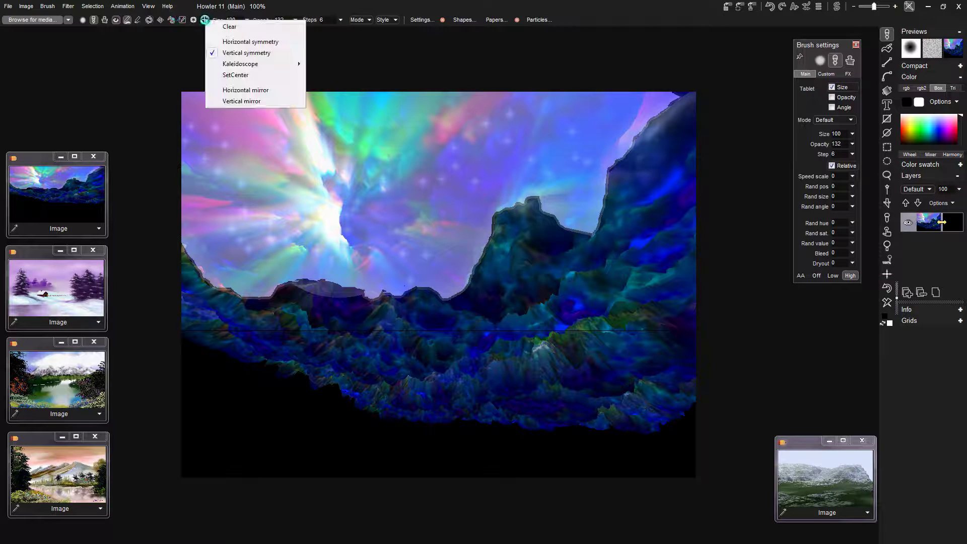
pyautogui.click(213, 27)
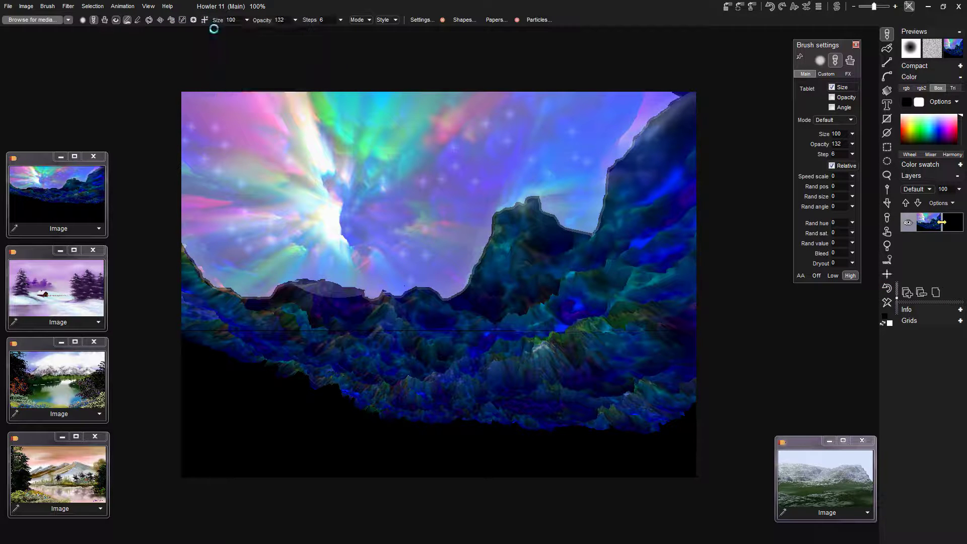
pyautogui.click(205, 20)
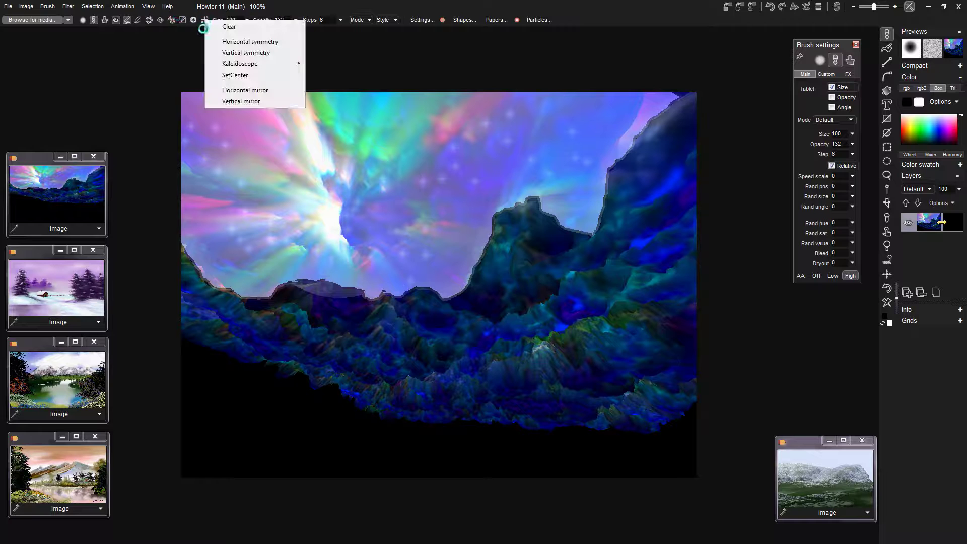
pyautogui.click(212, 99)
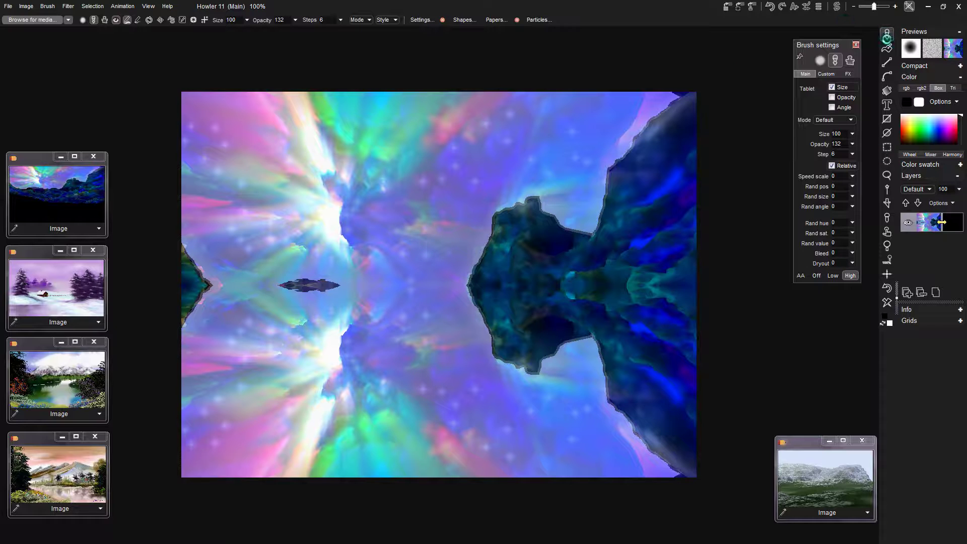
# Step: Set the brush size to 25 and the opacity to 59
pyautogui.click(247, 19)
pyautogui.moveTo(211, 33); pyautogui.dragTo(204, 33)
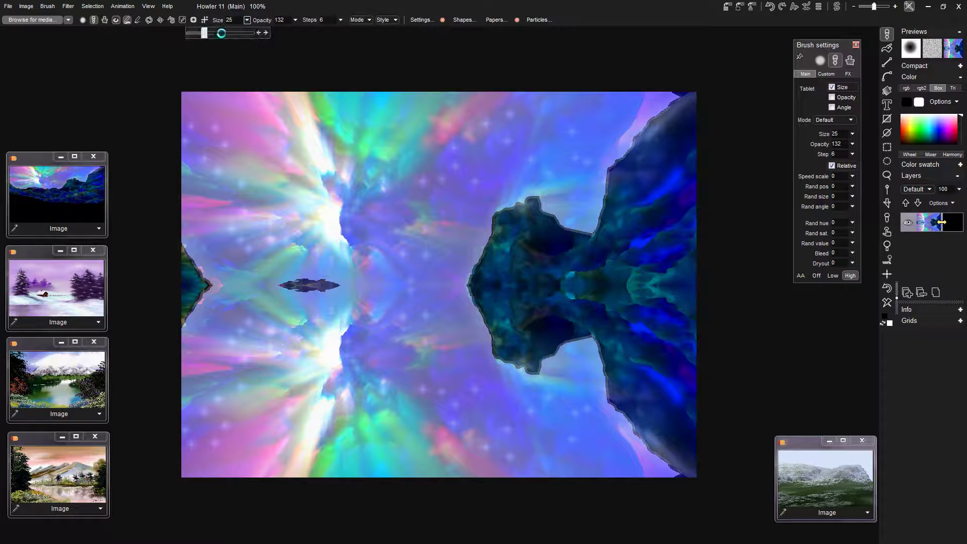
pyautogui.click(292, 20)
pyautogui.moveTo(270, 33); pyautogui.dragTo(252, 32)
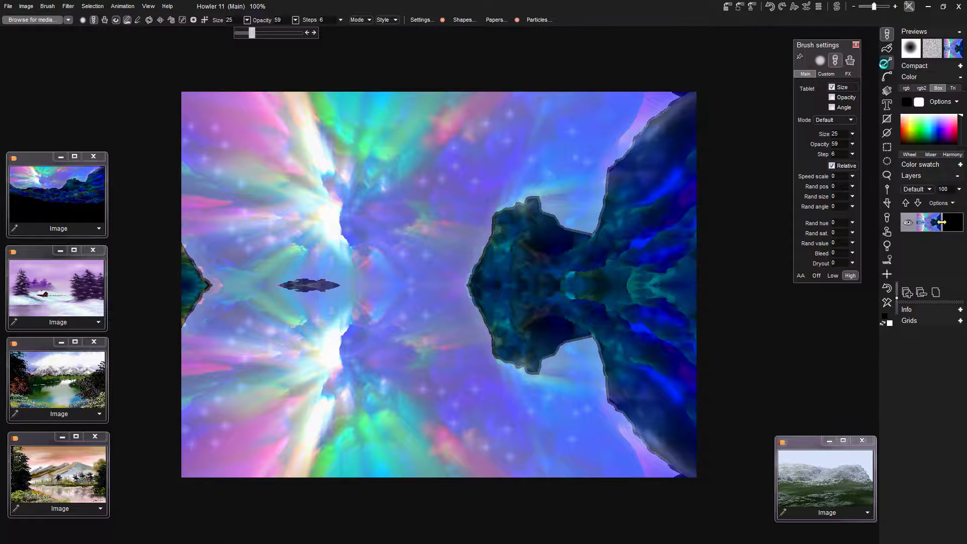
# Step: Draw a black natural media line twice along the full width of the mirror horizon with the Line tool
pyautogui.click(886, 63)
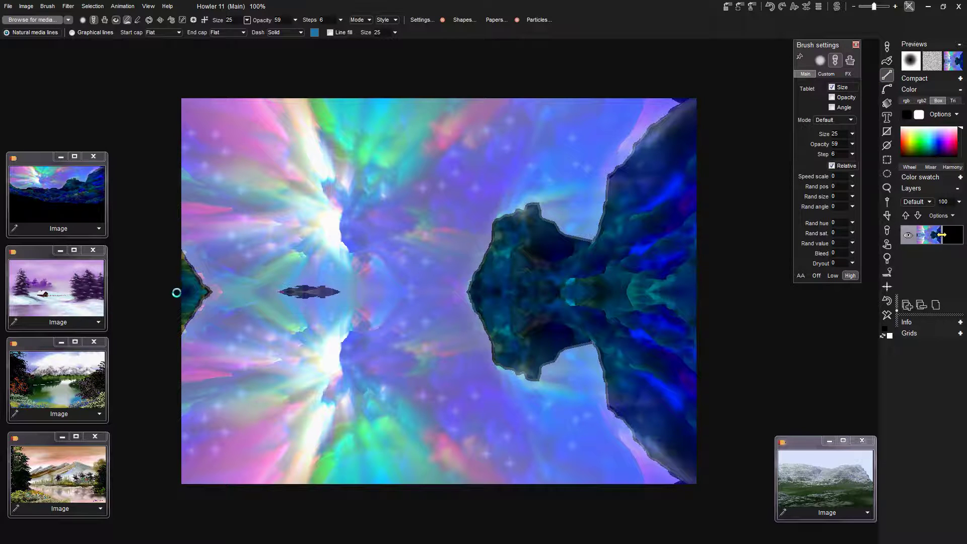
pyautogui.moveTo(177, 293); pyautogui.dragTo(707, 290)
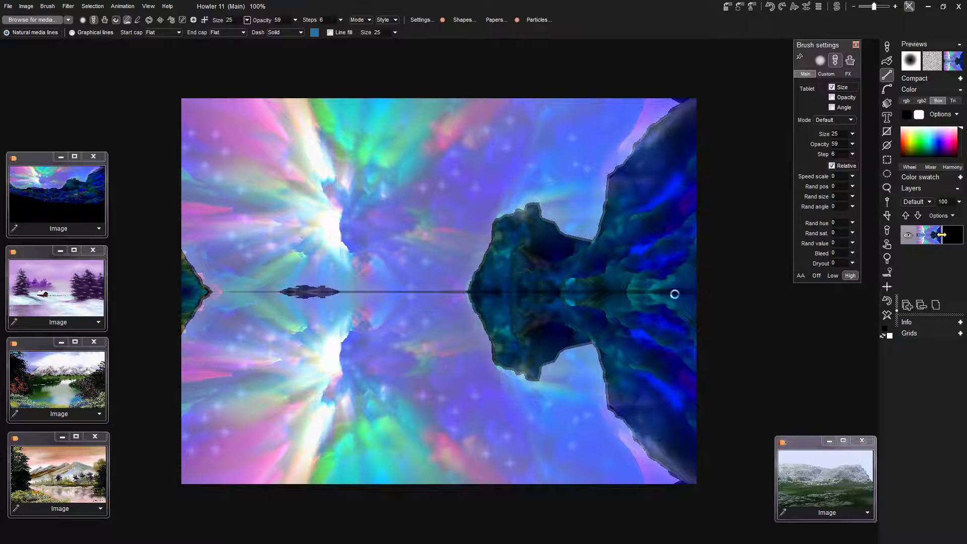
pyautogui.moveTo(703, 293); pyautogui.dragTo(162, 292)
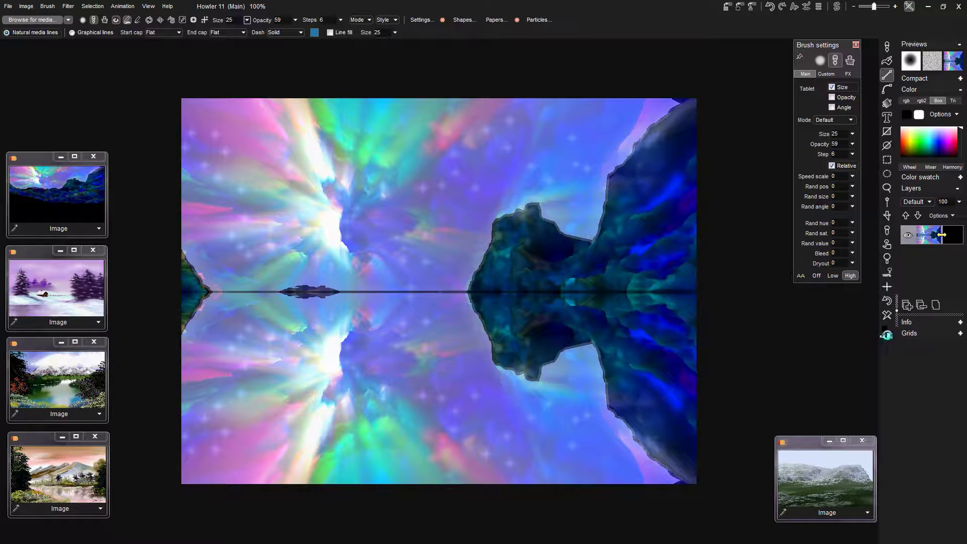
# Step: Set the brush colour to white and size to 97, and draw a full-width line just below the mirror horizon
pyautogui.click(883, 335)
pyautogui.click(247, 19)
pyautogui.moveTo(201, 32); pyautogui.dragTo(250, 33)
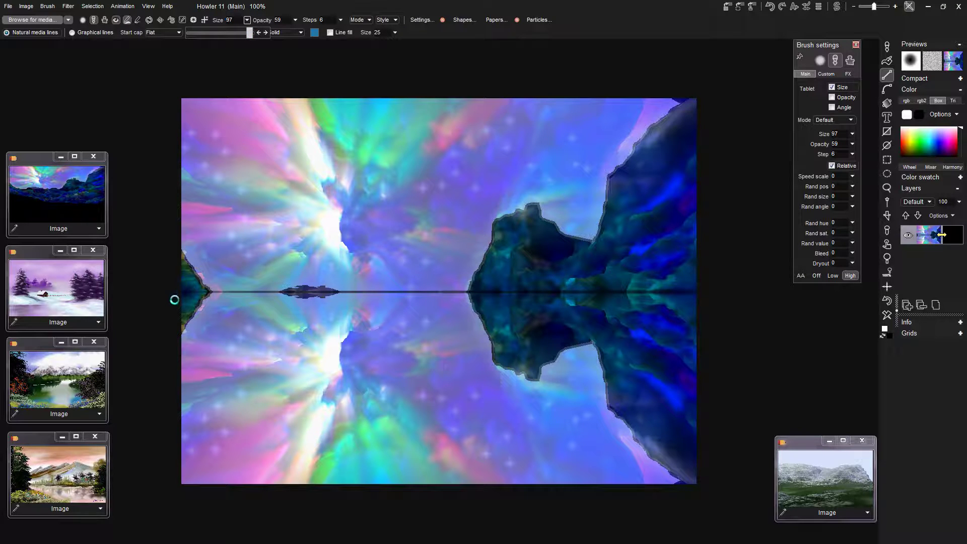
pyautogui.moveTo(175, 300)
pyautogui.mouseDown()
pyautogui.moveTo(658, 317)
pyautogui.moveTo(721, 296)
pyautogui.mouseUp()
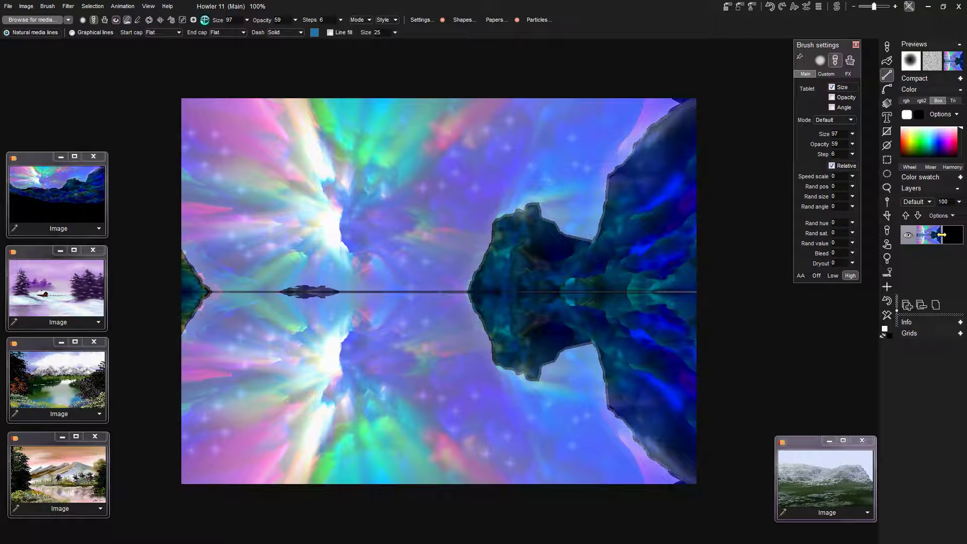
# Step: Clear the vertical mirror and draw a white line across the full image width just below the horizon
pyautogui.click(204, 19)
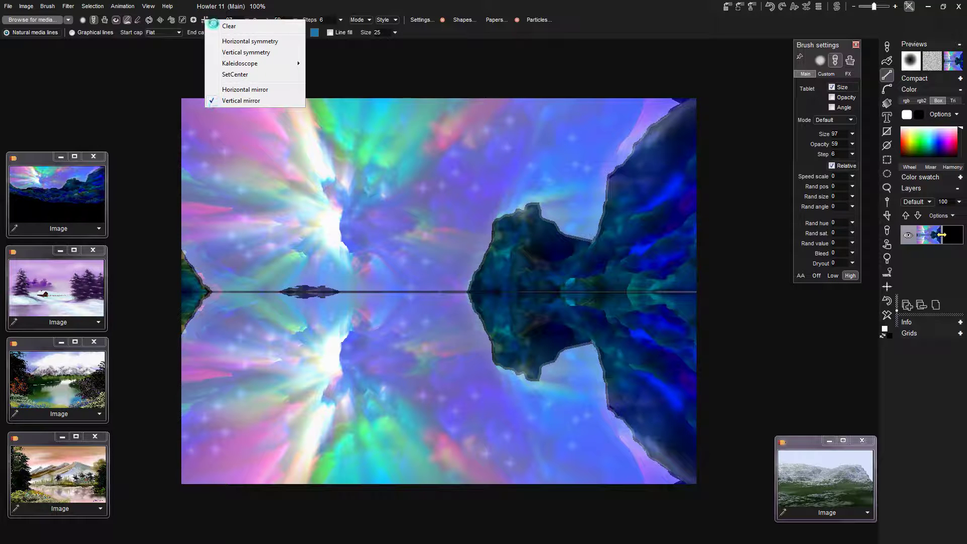
pyautogui.click(215, 26)
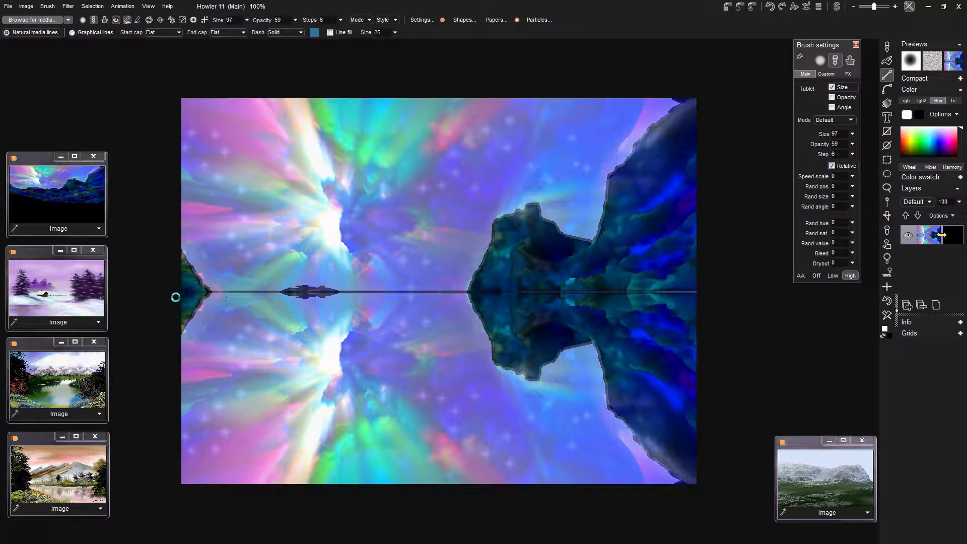
pyautogui.moveTo(174, 297); pyautogui.dragTo(711, 299)
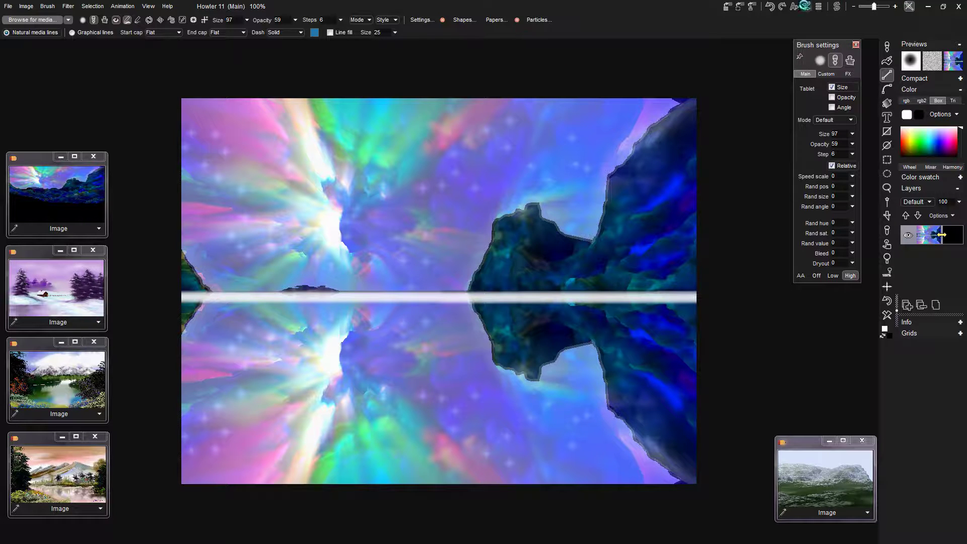
# Step: Fade the white horizon line to 91 with Interactive undo
pyautogui.click(806, 6)
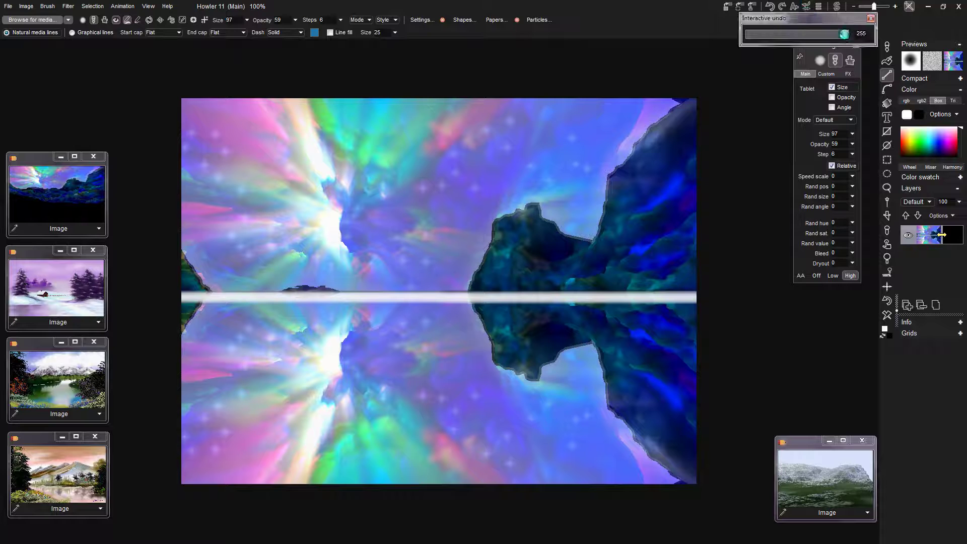
pyautogui.moveTo(844, 33); pyautogui.dragTo(806, 35)
pyautogui.moveTo(797, 36); pyautogui.dragTo(783, 36)
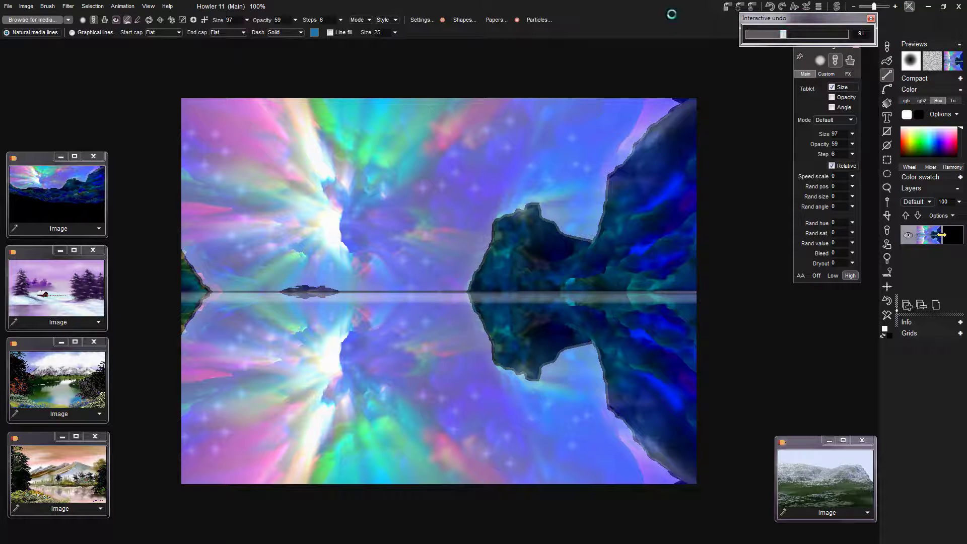
pyautogui.click(664, 10)
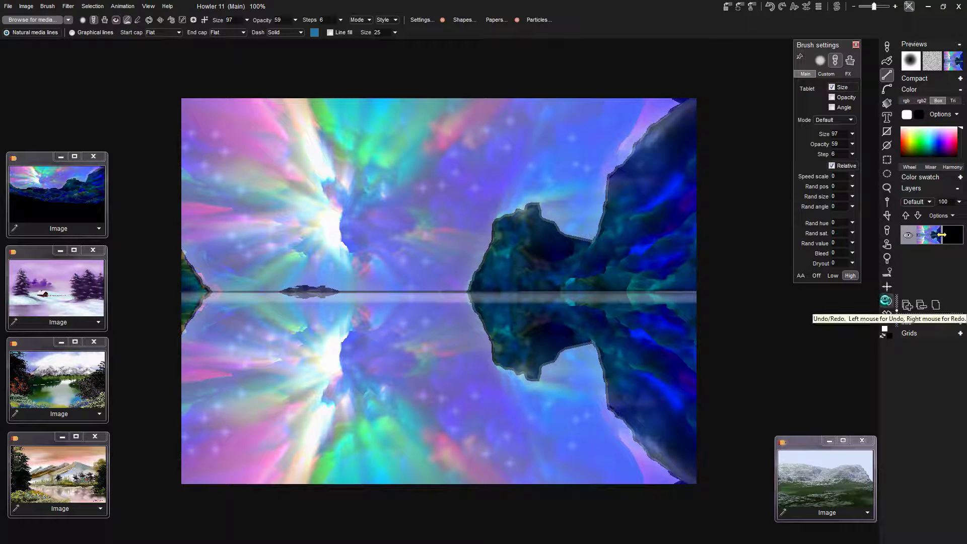
# Step: Undo the faded white line and the black lines along the horizon
pyautogui.click(886, 300)
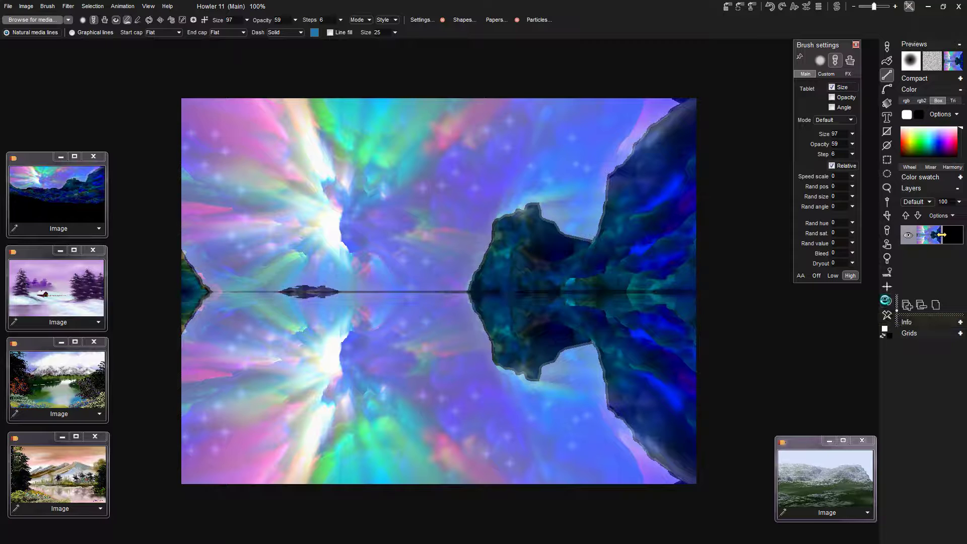
pyautogui.click(887, 300)
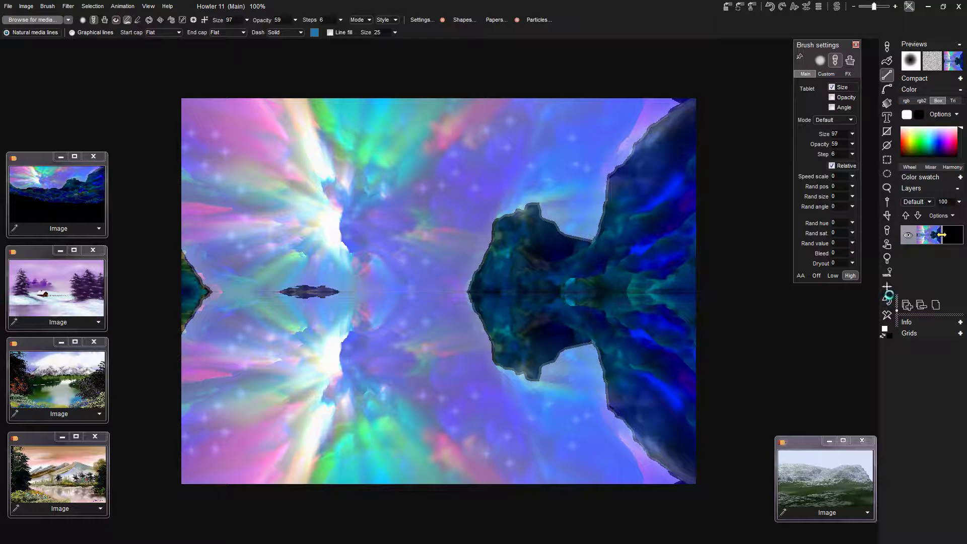
# Step: Select the whole reflection below the horizon with a rectangular selection
pyautogui.click(888, 245)
pyautogui.click(887, 159)
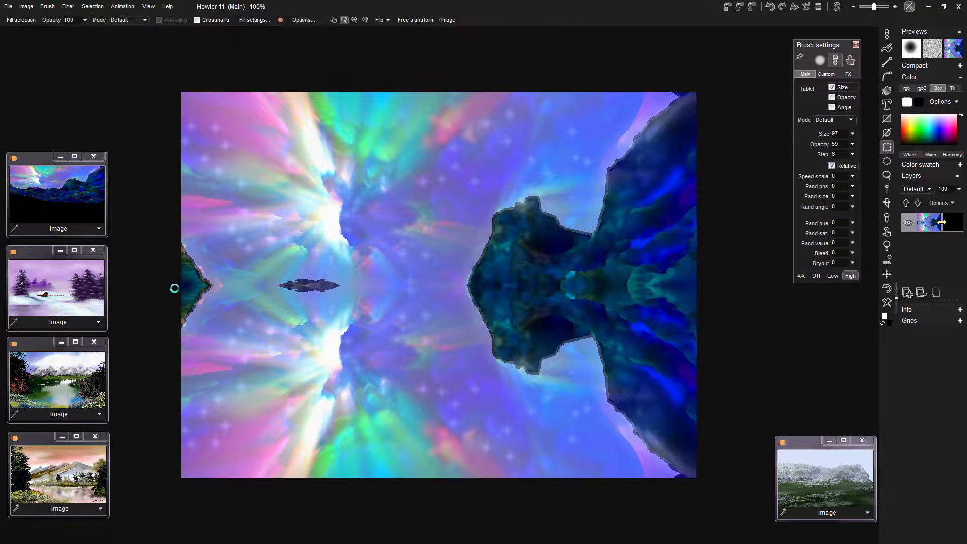
pyautogui.moveTo(174, 287); pyautogui.dragTo(720, 485)
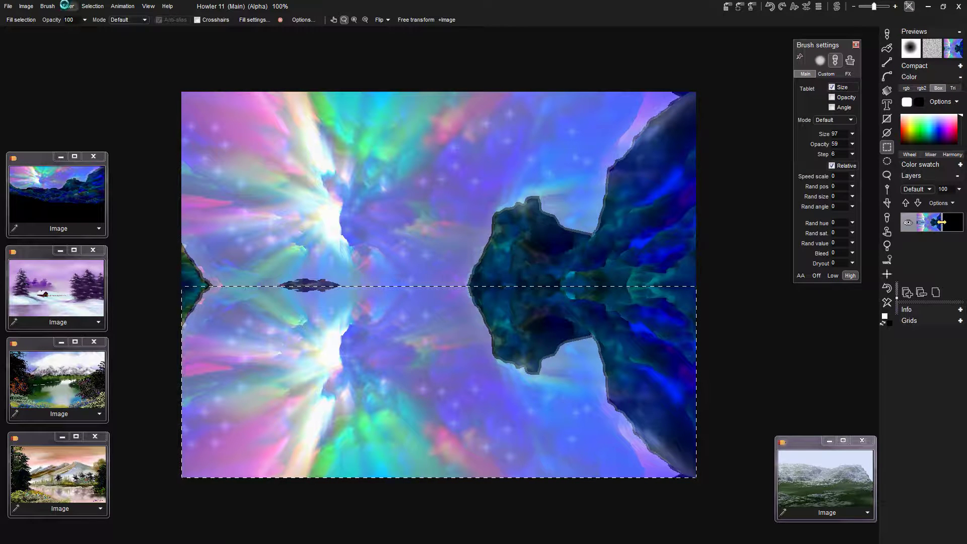
# Step: Preview Wave distort on the selected reflection with 5 wave sources, frequency 9 and displacement 3, and cancel it
pyautogui.click(65, 7)
pyautogui.moveTo(123, 103)
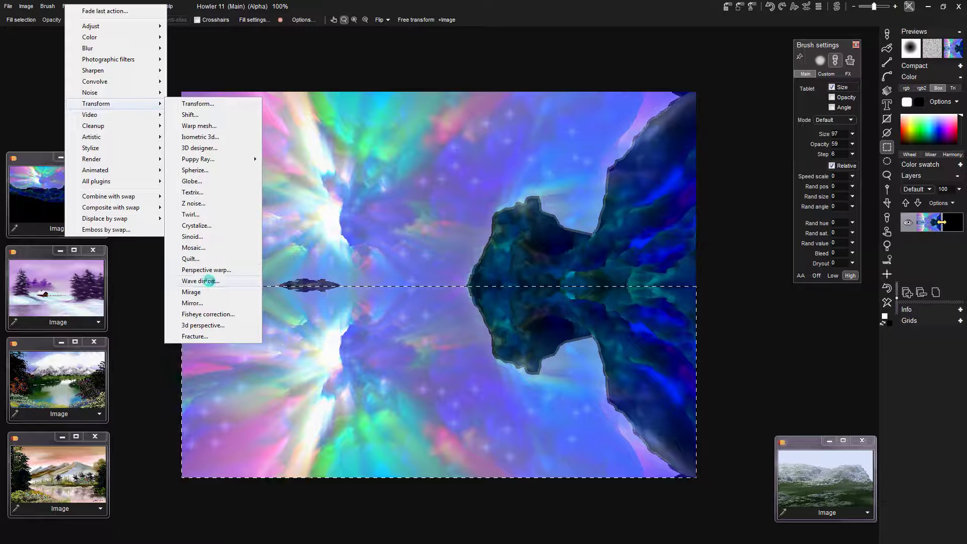
pyautogui.click(209, 282)
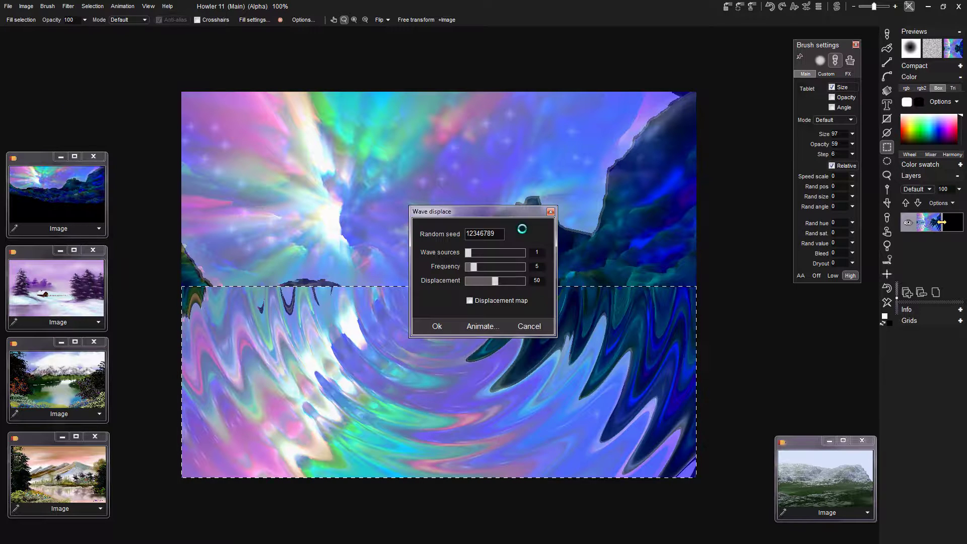
pyautogui.moveTo(483, 214)
pyautogui.mouseDown()
pyautogui.moveTo(695, 104)
pyautogui.moveTo(695, 74)
pyautogui.mouseUp()
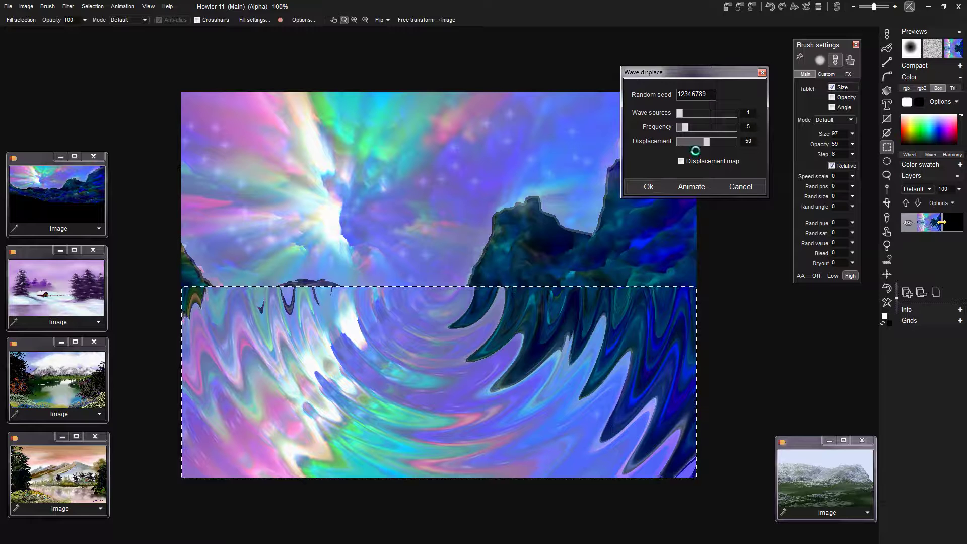
pyautogui.moveTo(717, 142); pyautogui.dragTo(690, 127)
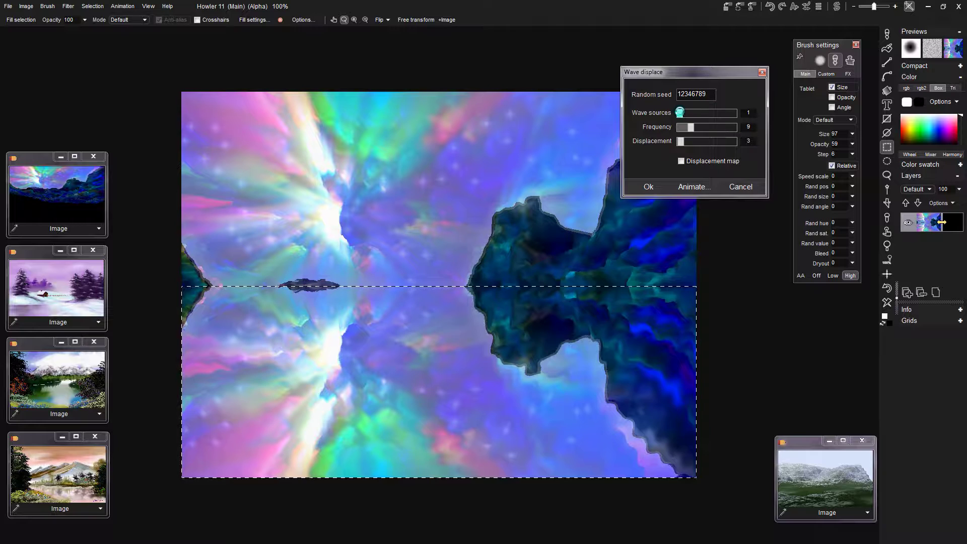
pyautogui.moveTo(679, 112); pyautogui.dragTo(735, 111)
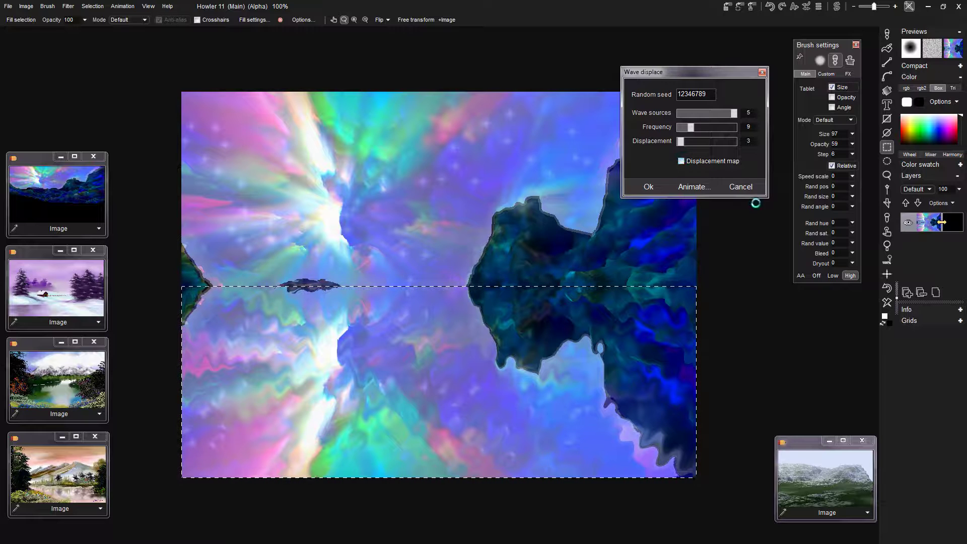
pyautogui.click(741, 186)
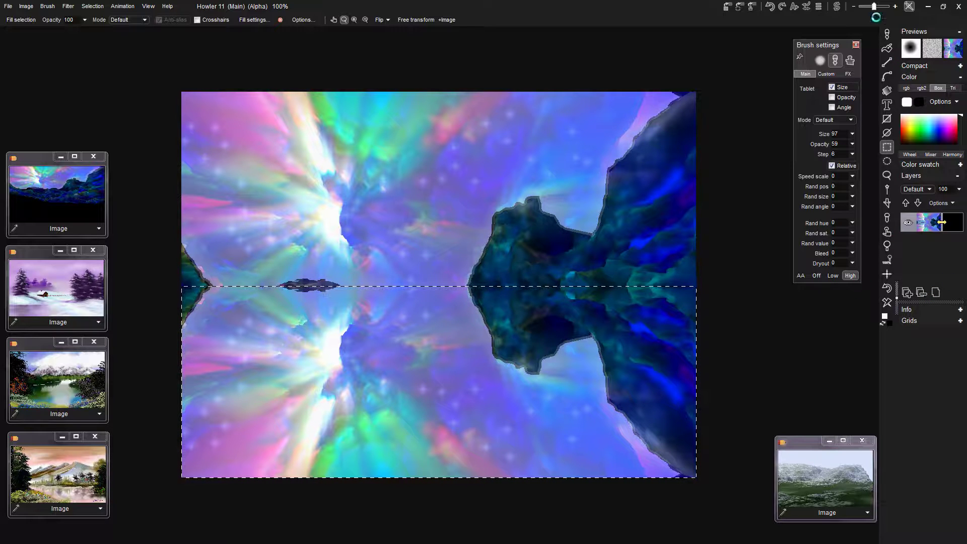
# Step: Switch to the swap image, exchange the primary and secondary colours, and clear the canvas to white
pyautogui.click(837, 7)
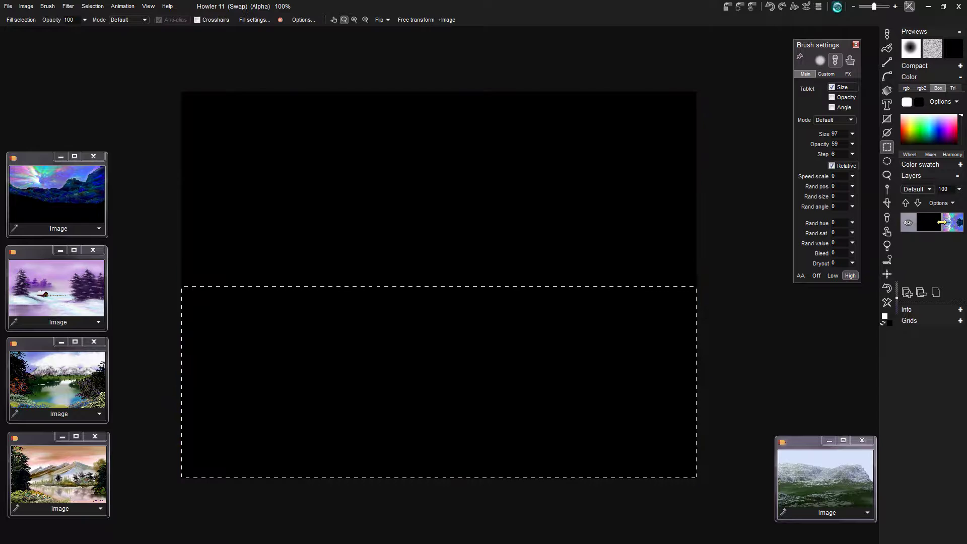
pyautogui.click(883, 323)
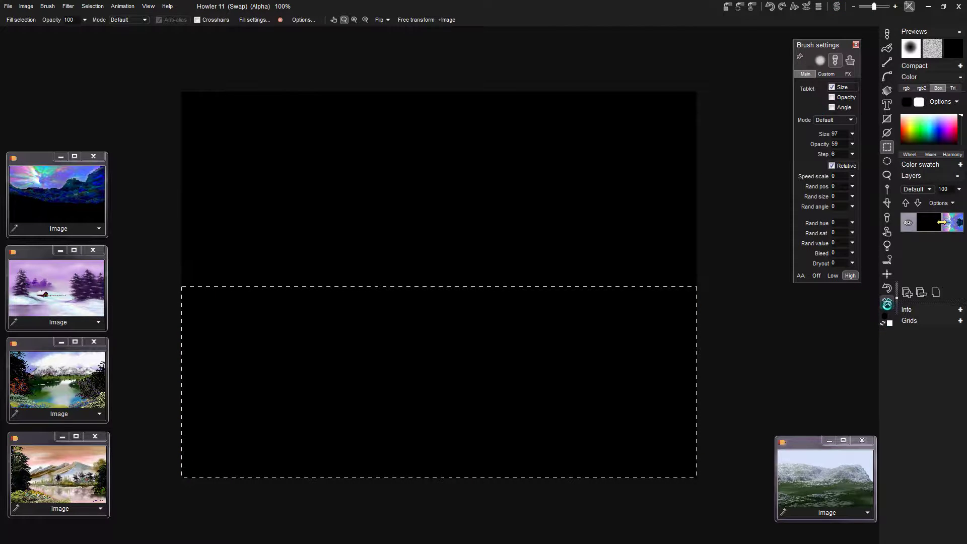
pyautogui.click(888, 304)
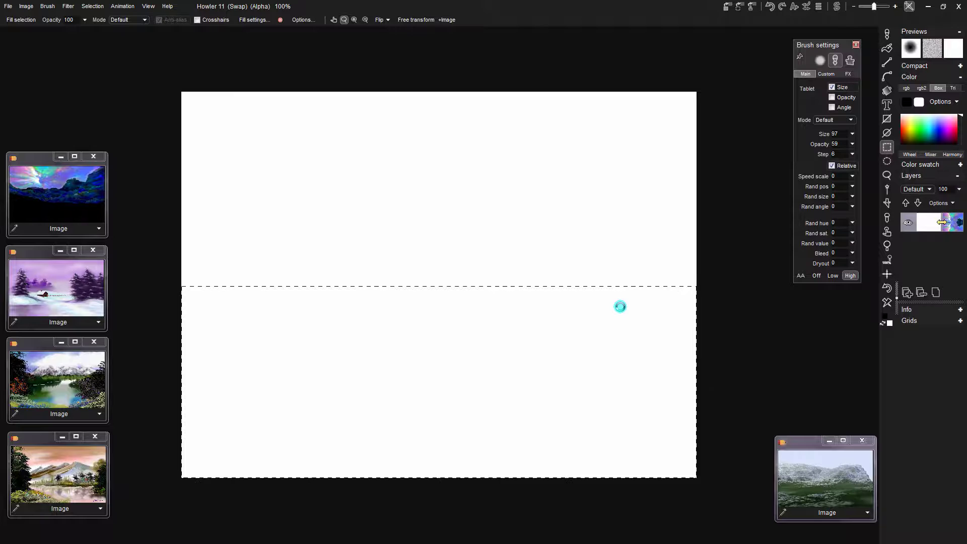
# Step: Render 2 tone, opaque plasma noise at scale 5 in the selected lower half of the swap image
pyautogui.click(67, 6)
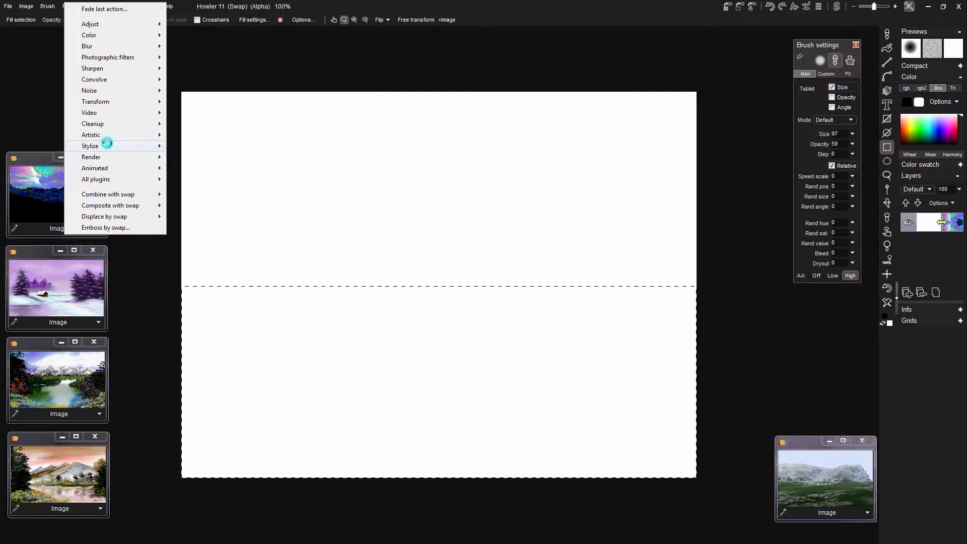
pyautogui.moveTo(112, 158)
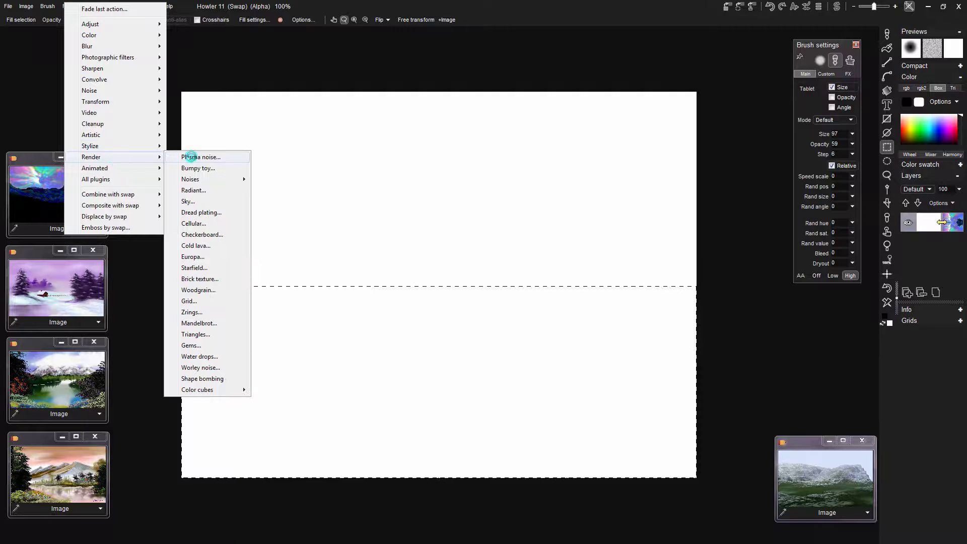
pyautogui.click(190, 157)
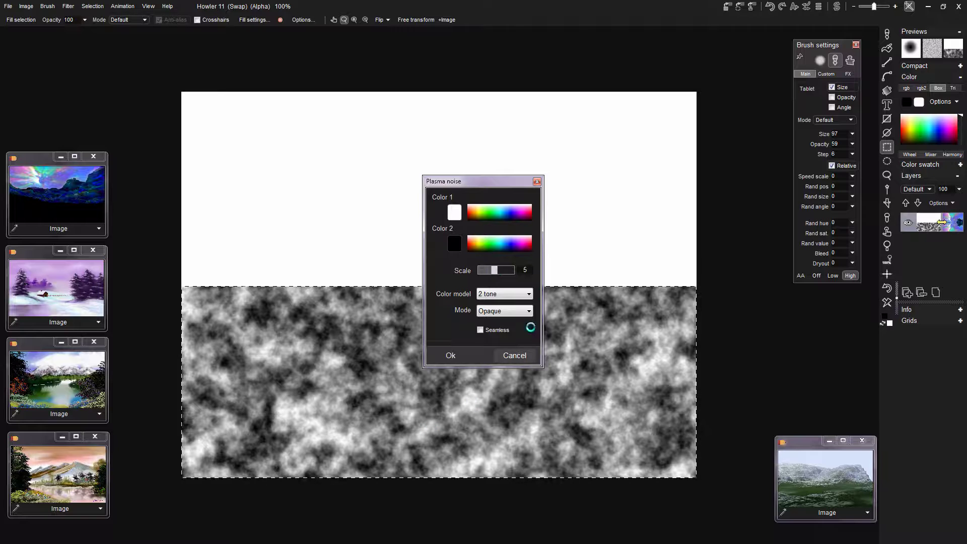
pyautogui.click(453, 355)
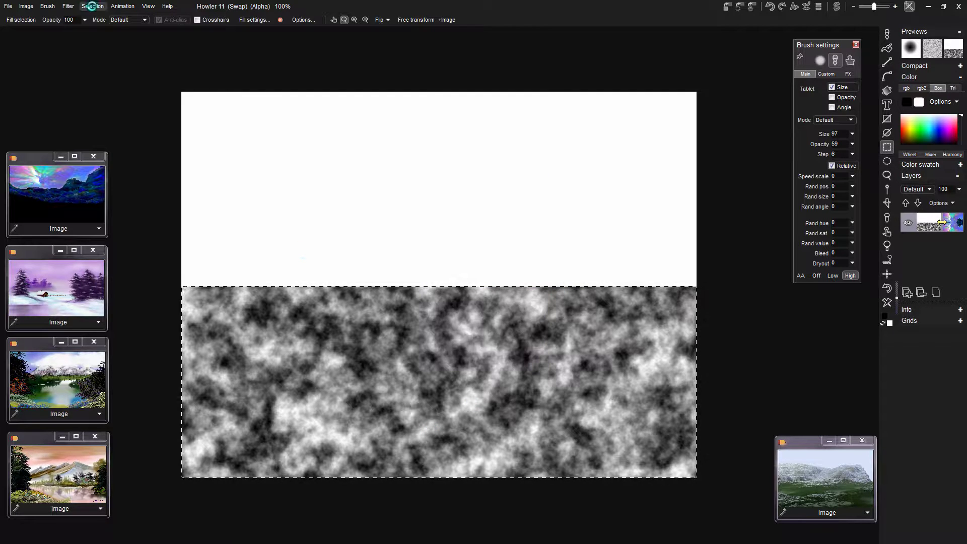
# Step: Apply Wave distort to the plasma noise with 5 wave sources, frequency 9 and displacement 3
pyautogui.click(92, 6)
pyautogui.moveTo(68, 6)
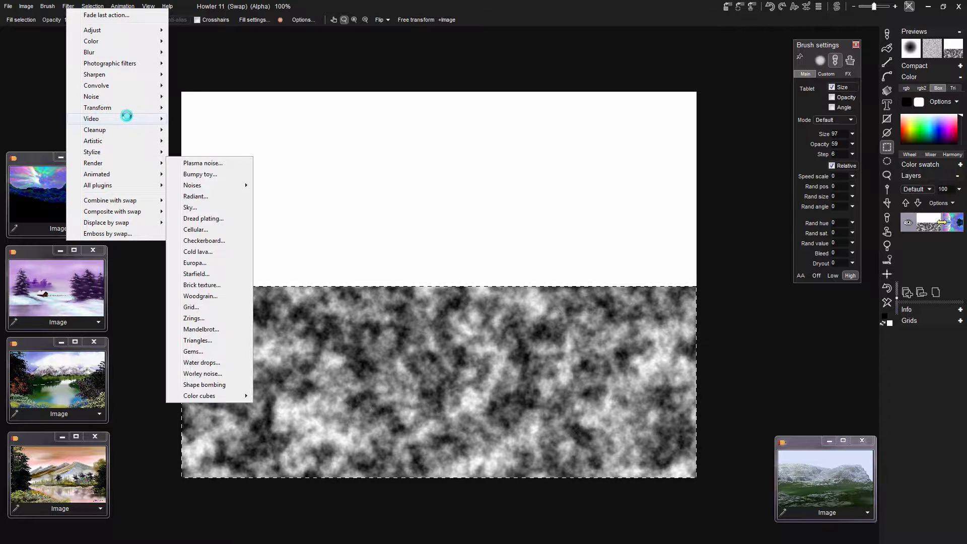
pyautogui.moveTo(131, 108)
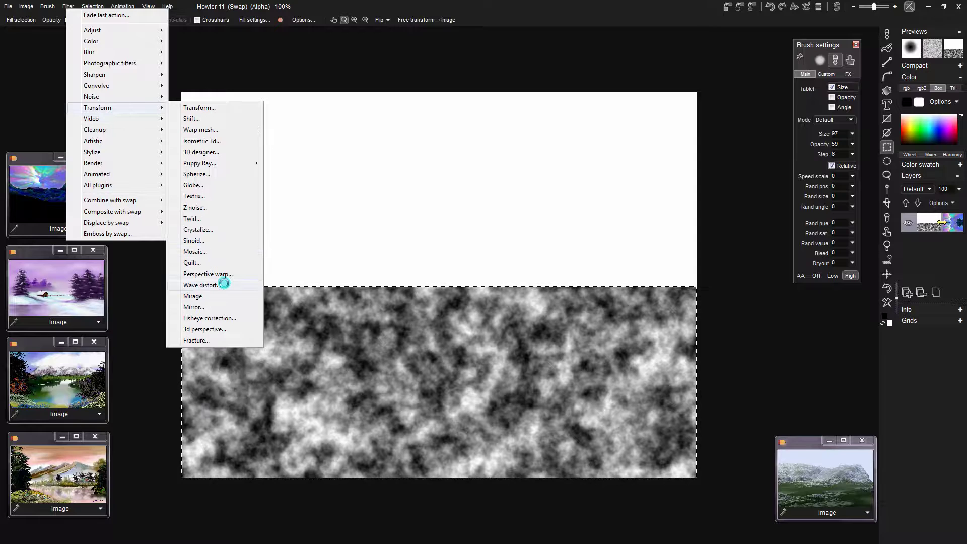
pyautogui.click(223, 284)
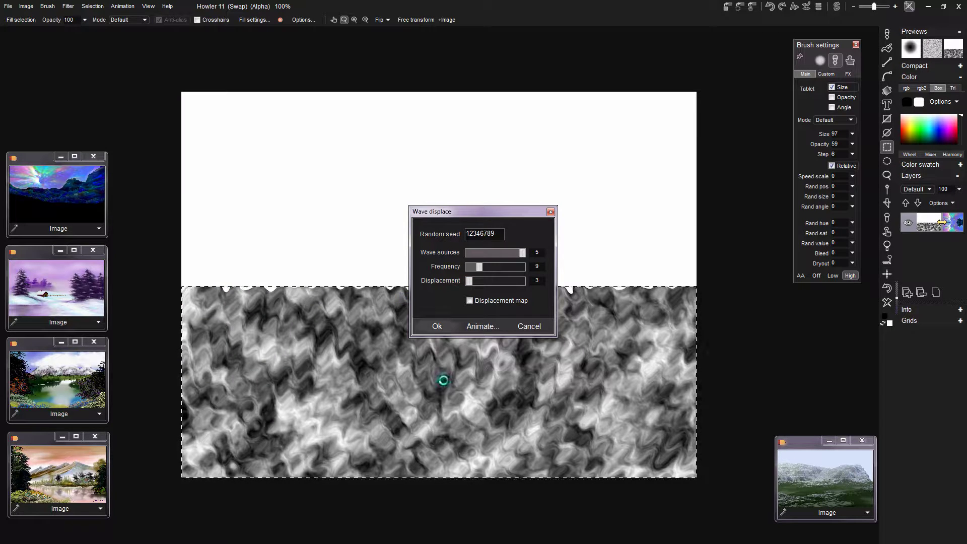
pyautogui.click(438, 326)
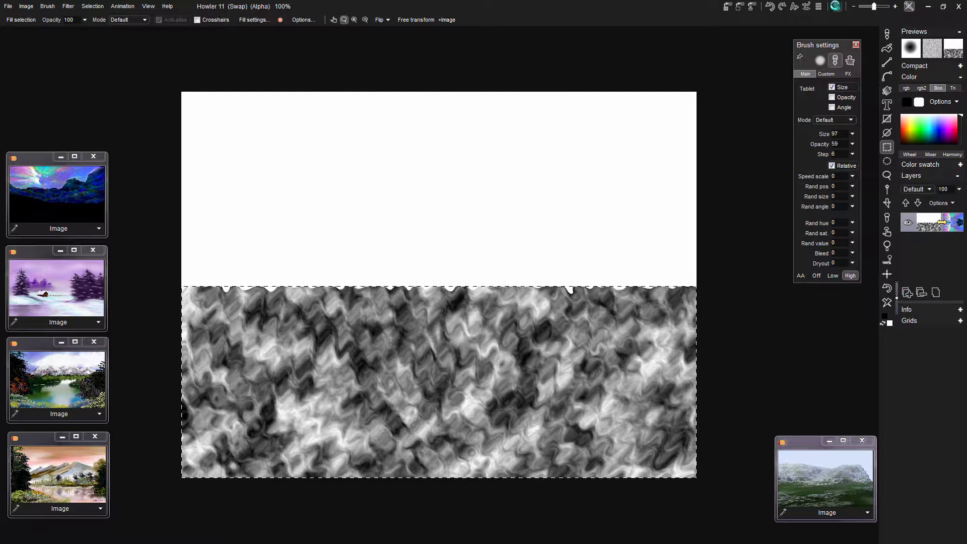
# Step: Switch to the main image and apply Pool displace to the selected reflection with max displace 13 and swirl value 26
pyautogui.click(942, 223)
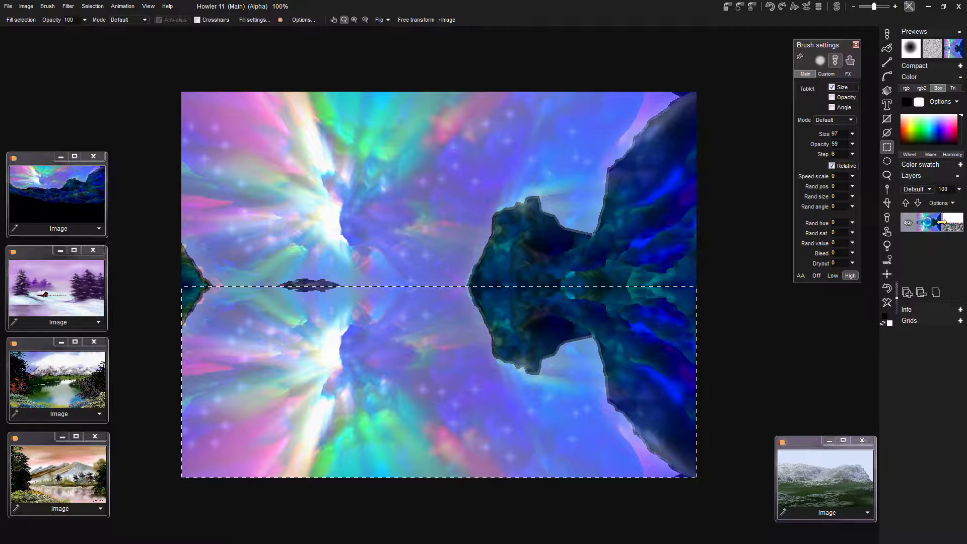
pyautogui.click(69, 6)
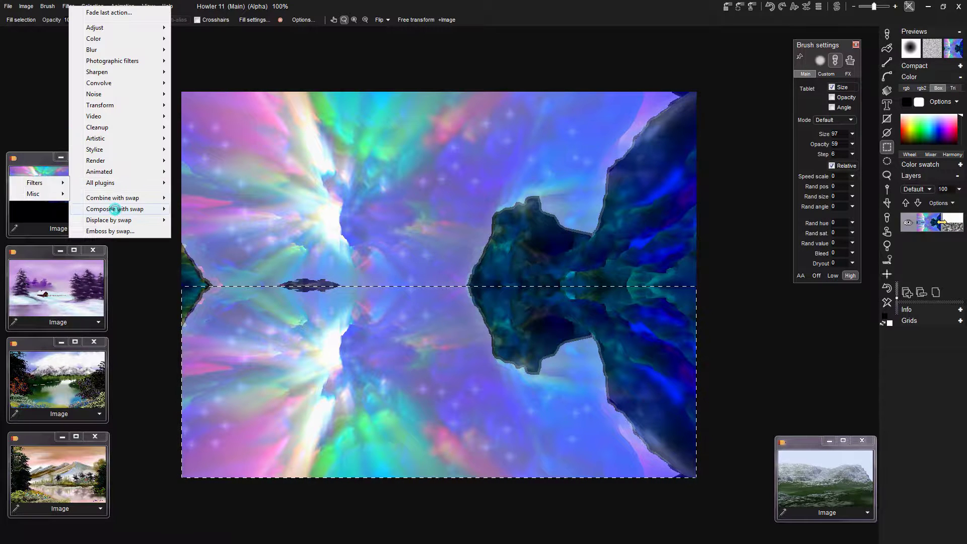
pyautogui.moveTo(140, 220)
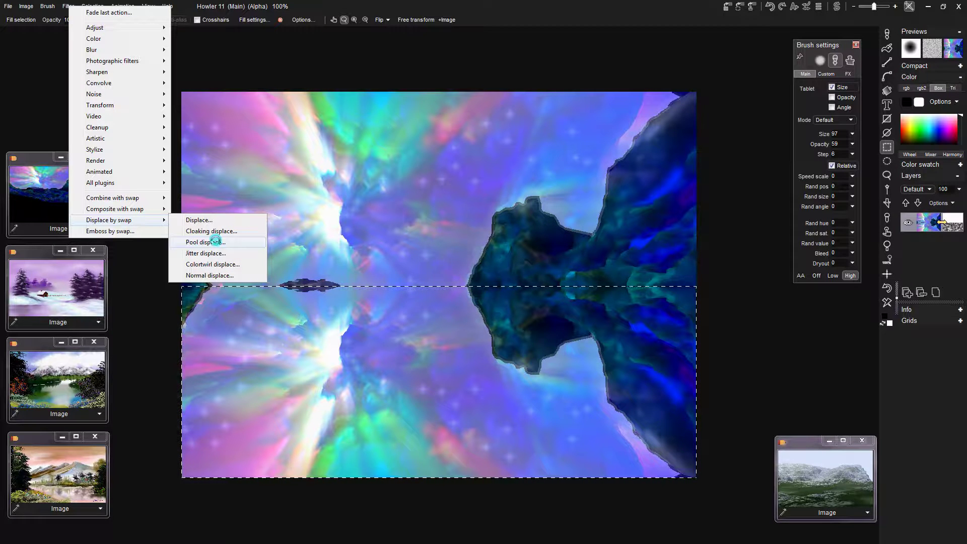
pyautogui.click(197, 243)
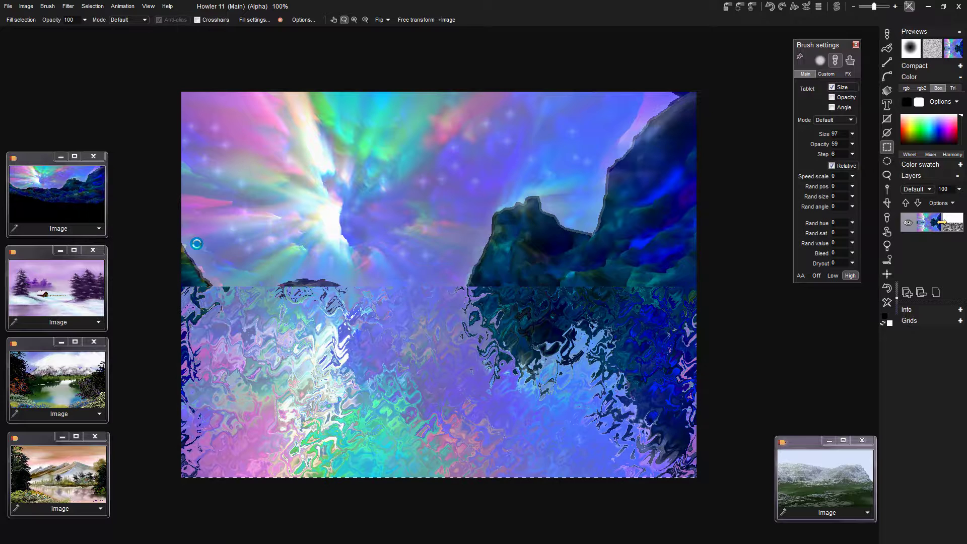
pyautogui.moveTo(484, 229); pyautogui.dragTo(595, 54)
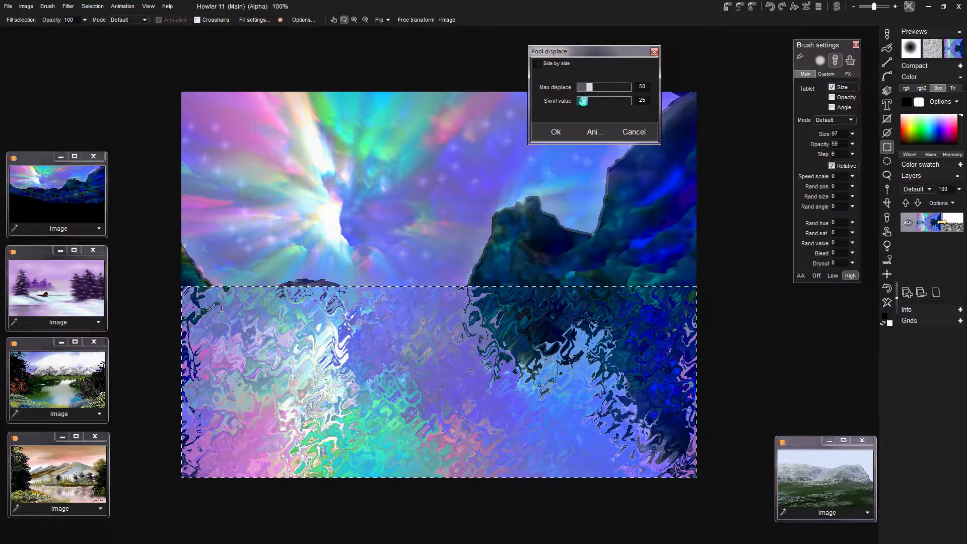
pyautogui.moveTo(583, 101); pyautogui.dragTo(582, 87)
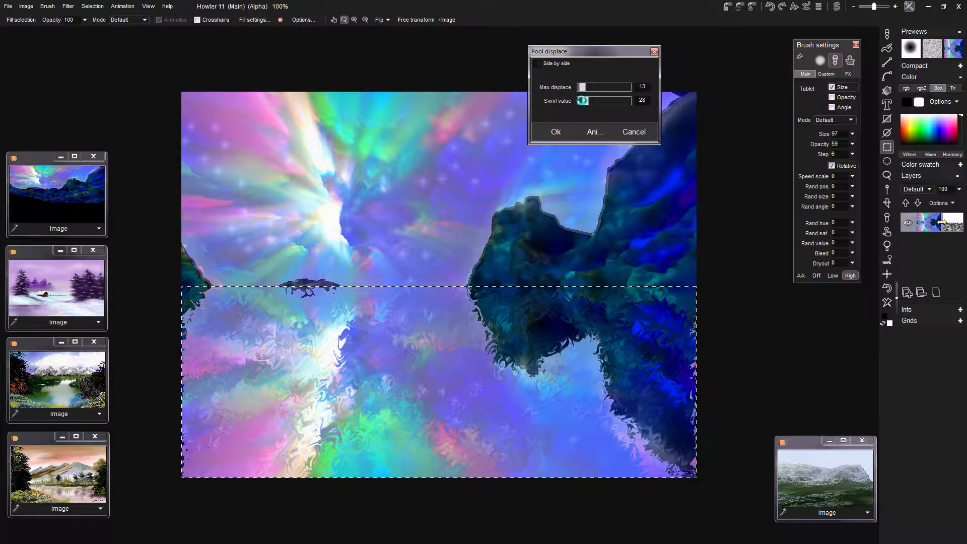
pyautogui.moveTo(583, 101); pyautogui.dragTo(584, 100)
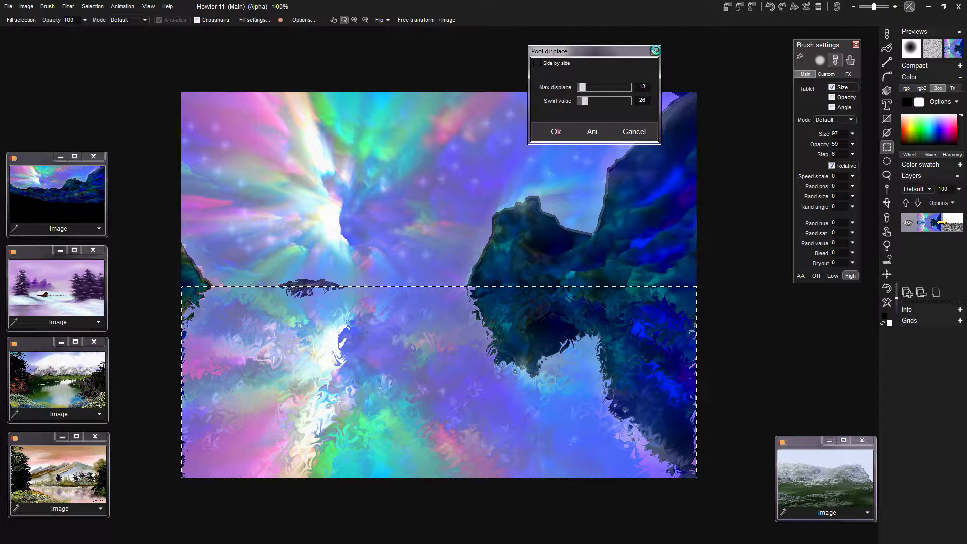
pyautogui.click(654, 52)
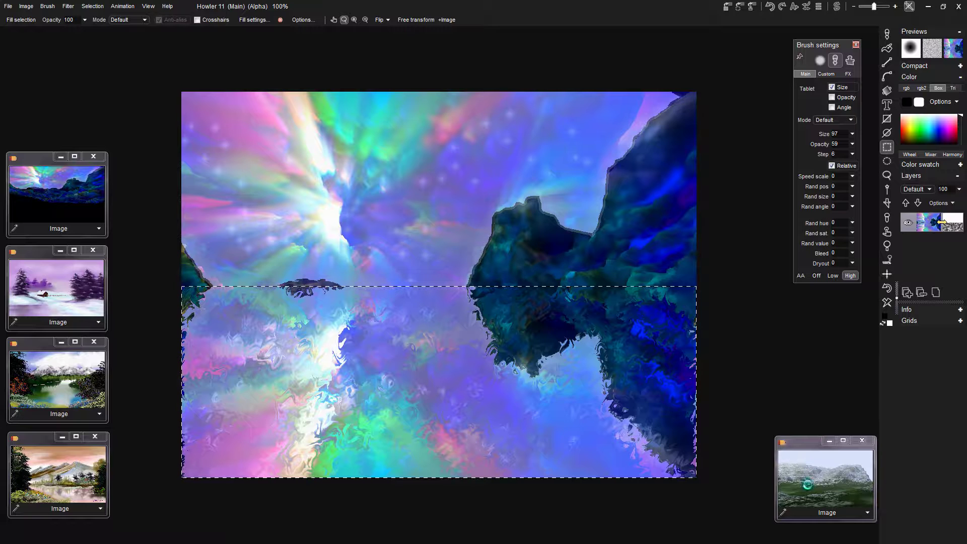
# Step: Clear the selection and load the stored snowy mountain landscape onto the canvas
pyautogui.click(96, 6)
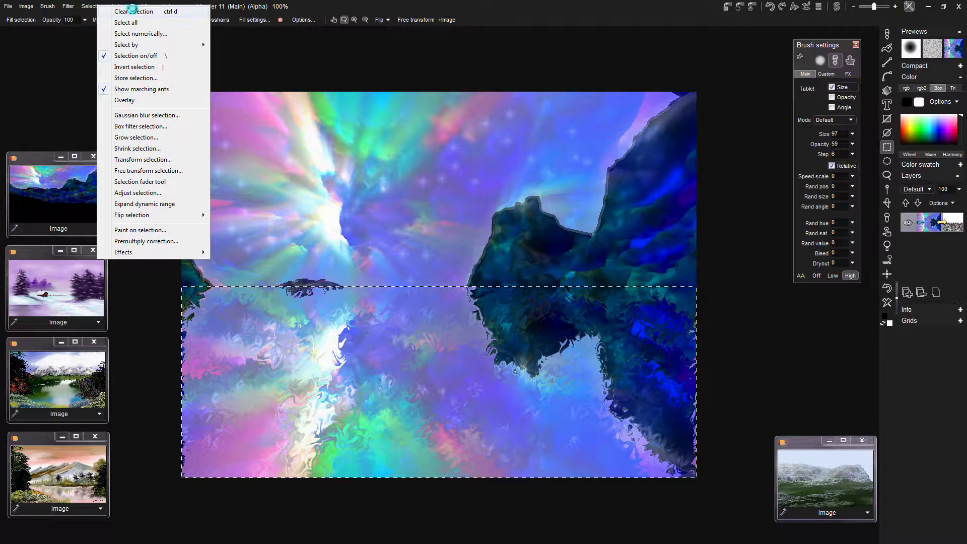
pyautogui.click(132, 10)
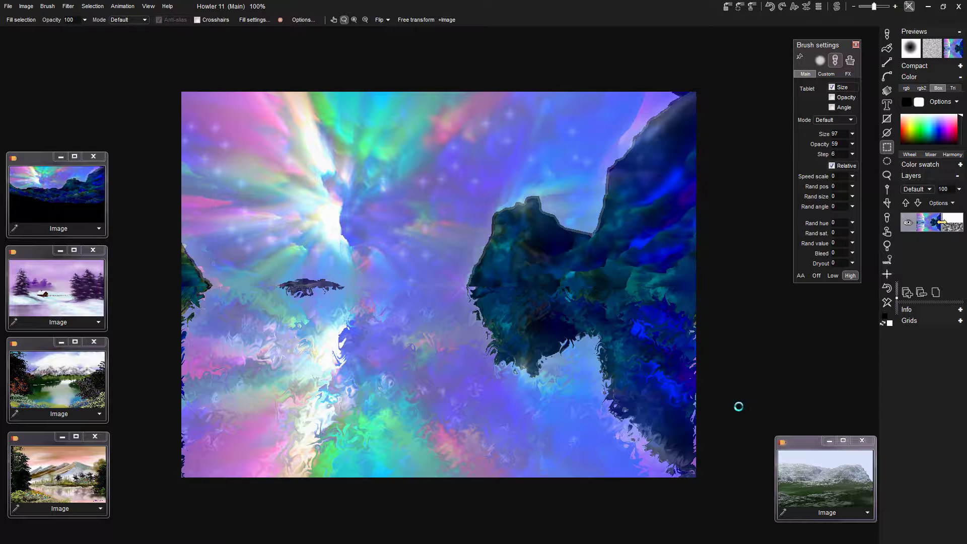
pyautogui.click(834, 480)
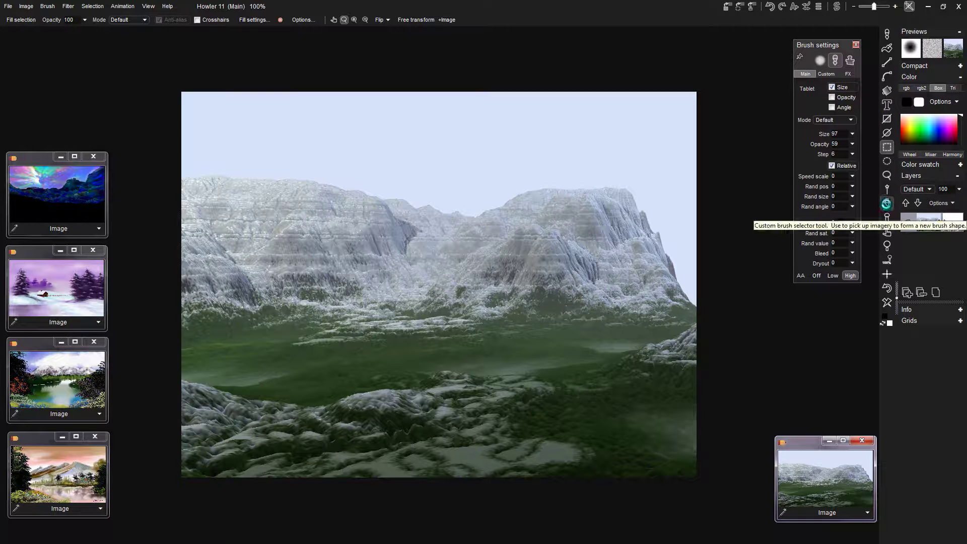
# Step: Pick up the full-width upper part of the landscape, from the sky down to the green valley, as a custom brush
pyautogui.click(886, 203)
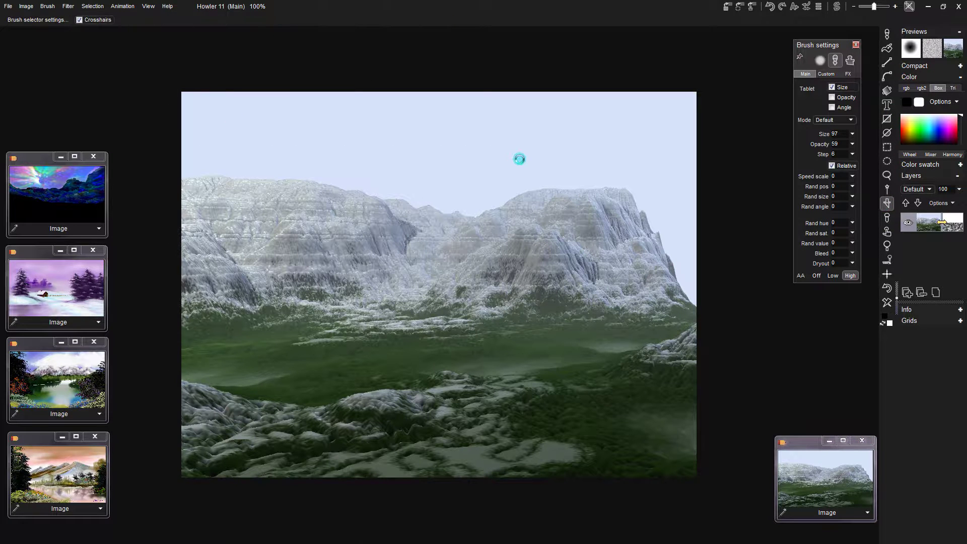
pyautogui.moveTo(637, 339)
pyautogui.mouseDown()
pyautogui.moveTo(713, 363)
pyautogui.moveTo(711, 348)
pyautogui.moveTo(714, 369)
pyautogui.mouseUp()
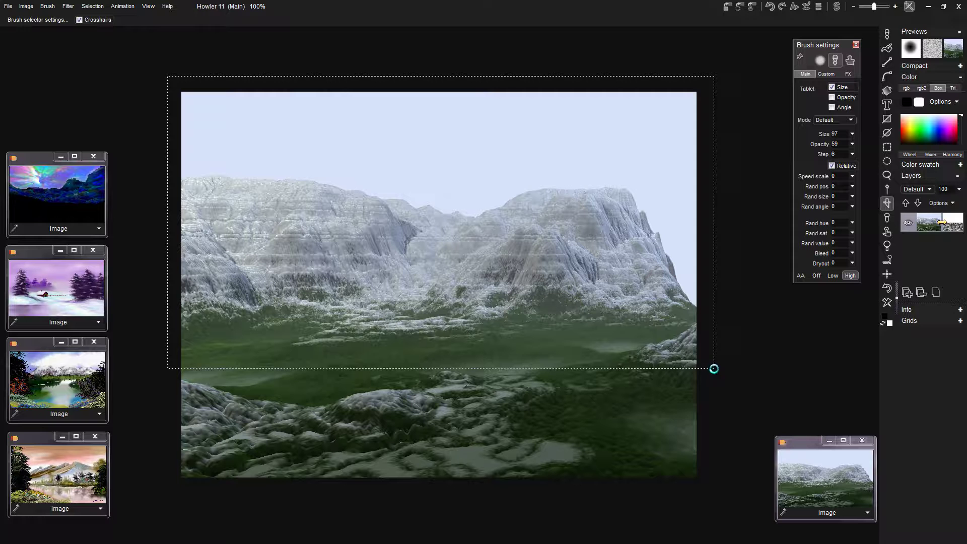
pyautogui.press('b')
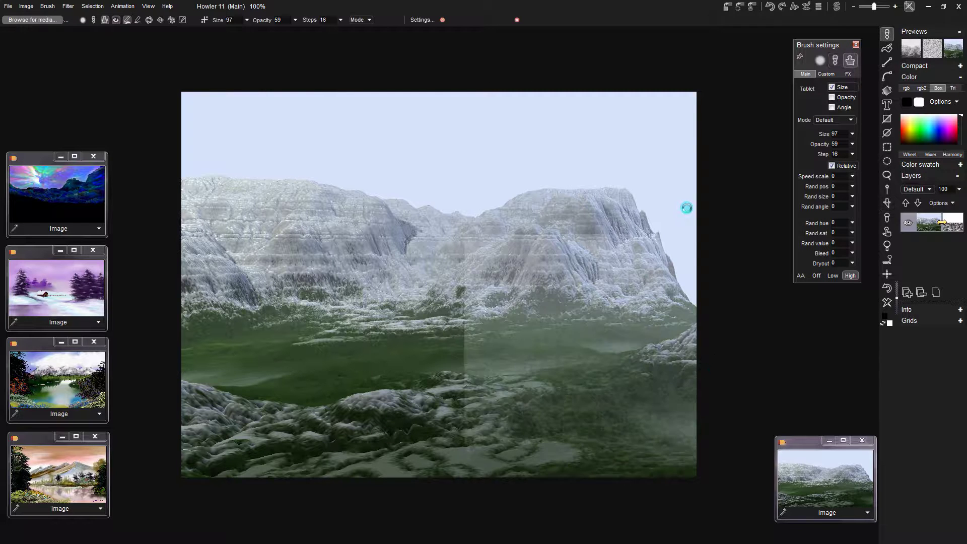
pyautogui.moveTo(687, 207)
pyautogui.mouseDown()
pyautogui.moveTo(601, 108)
pyautogui.moveTo(435, 156)
pyautogui.moveTo(319, 47)
pyautogui.mouseUp()
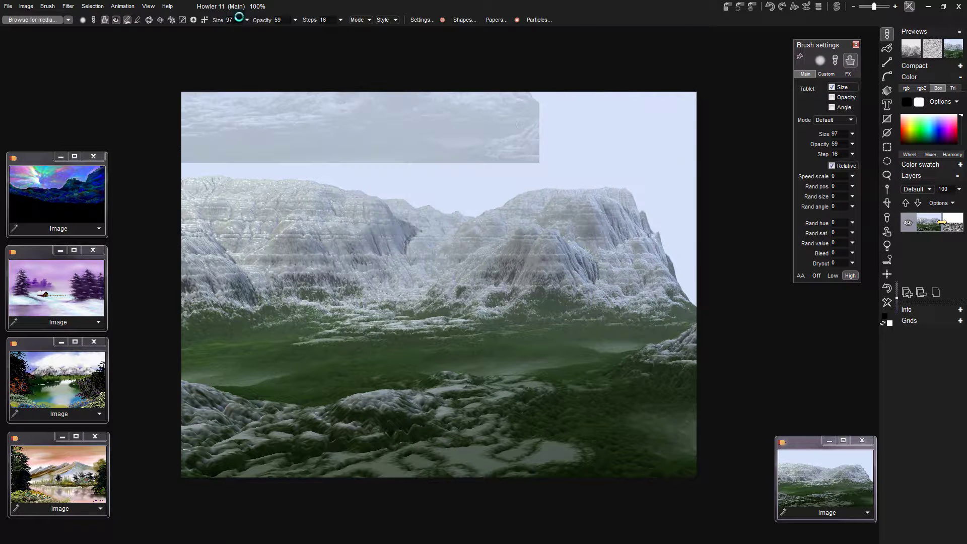
# Step: Set the custom brush to size 100, opacity 255 and step 0
pyautogui.click(247, 20)
pyautogui.click(251, 33)
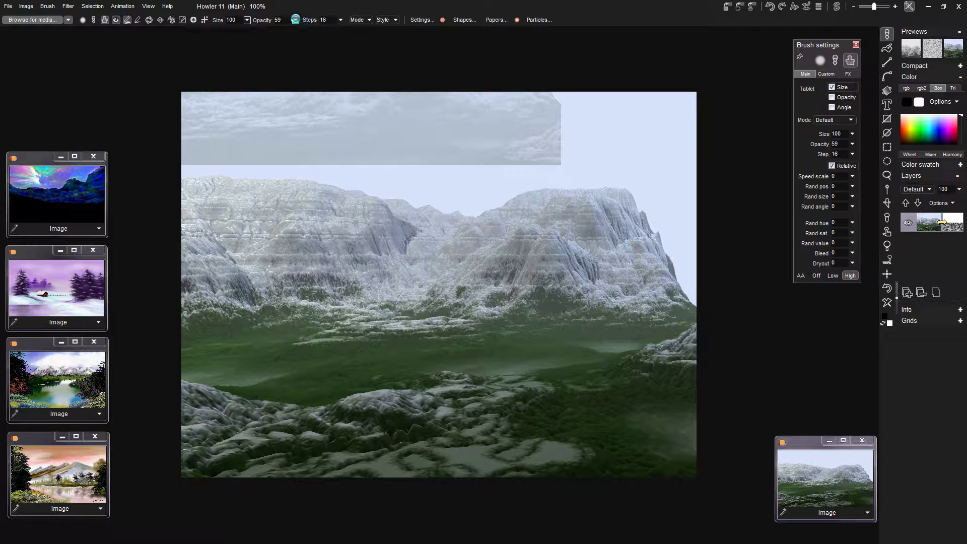
pyautogui.click(295, 20)
pyautogui.click(300, 33)
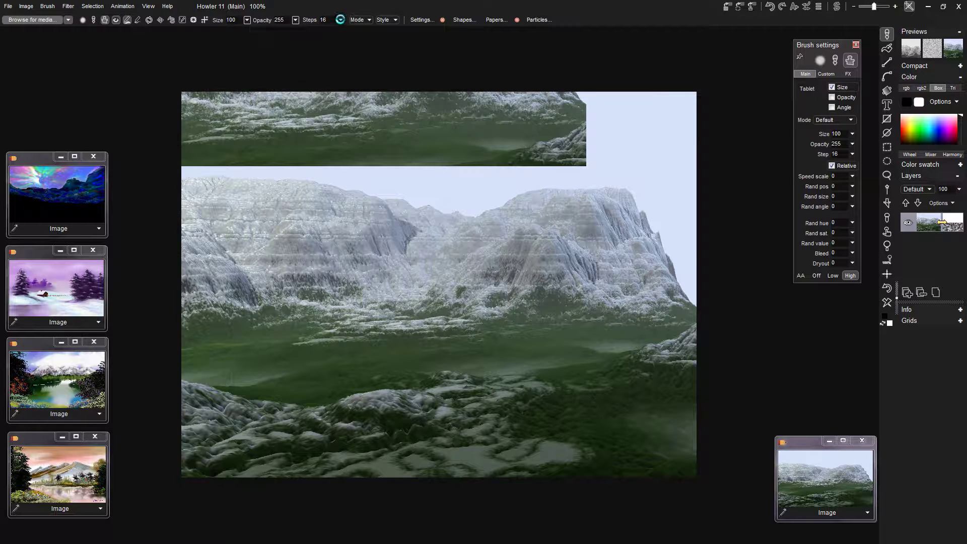
pyautogui.click(340, 19)
pyautogui.click(283, 33)
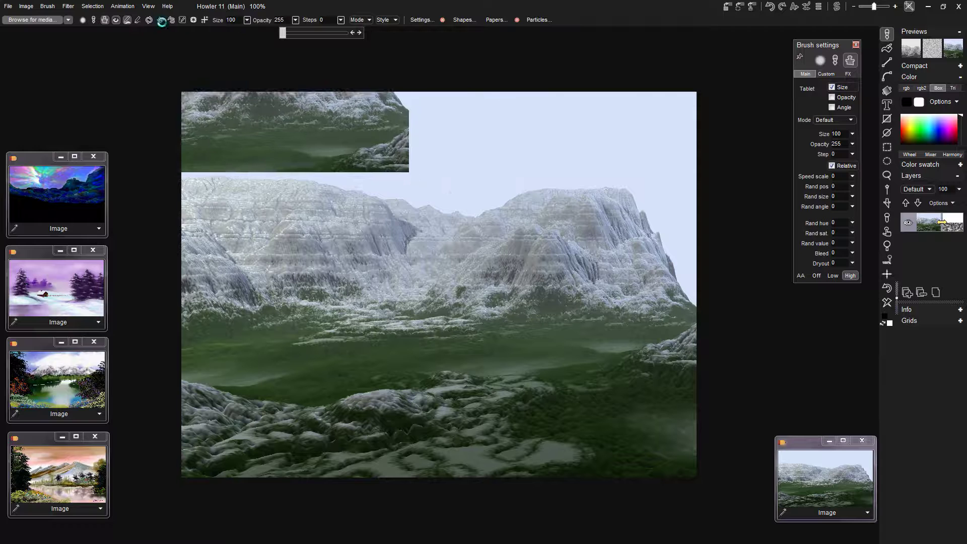
# Step: Flip the custom brush vertically and stamp it across the lower valley as a mirrored reflection of the mountains
pyautogui.click(47, 6)
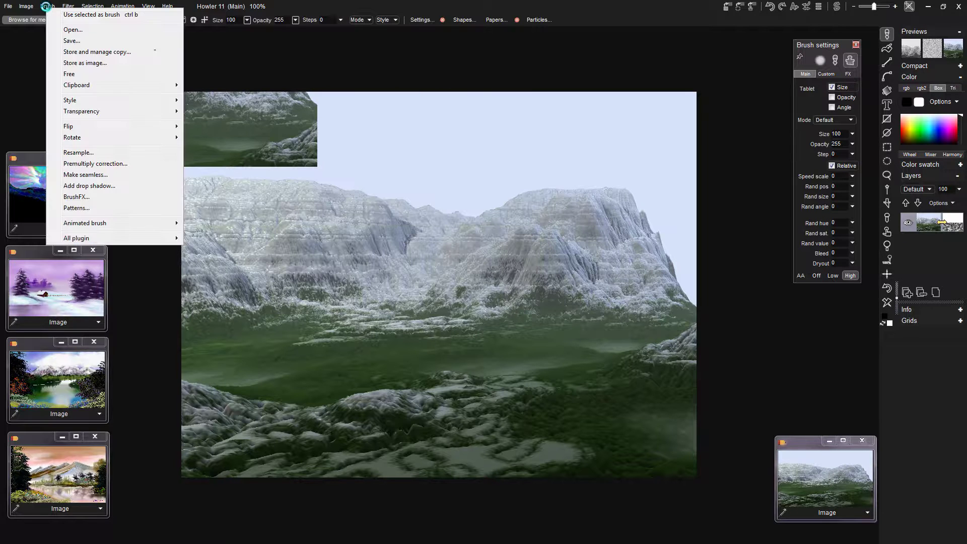
pyautogui.moveTo(130, 125)
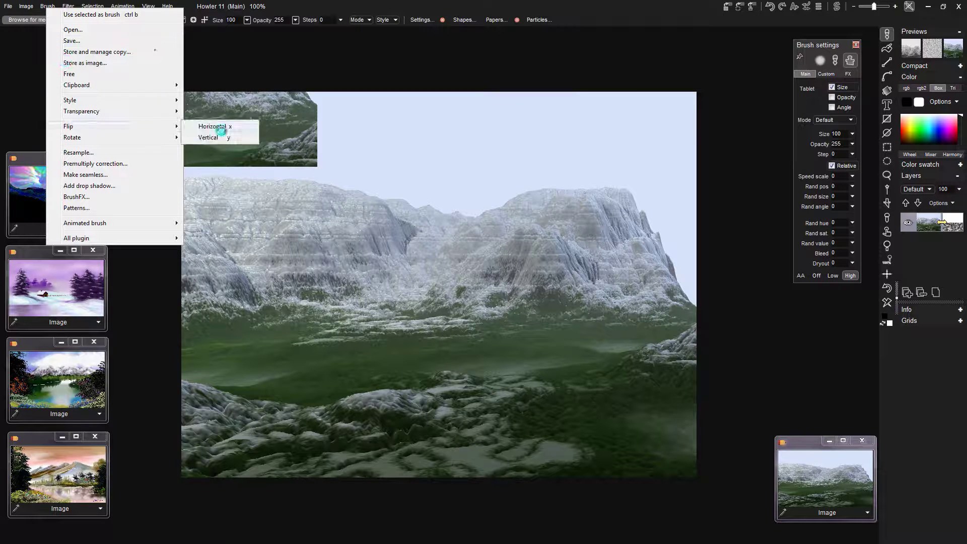
pyautogui.click(227, 138)
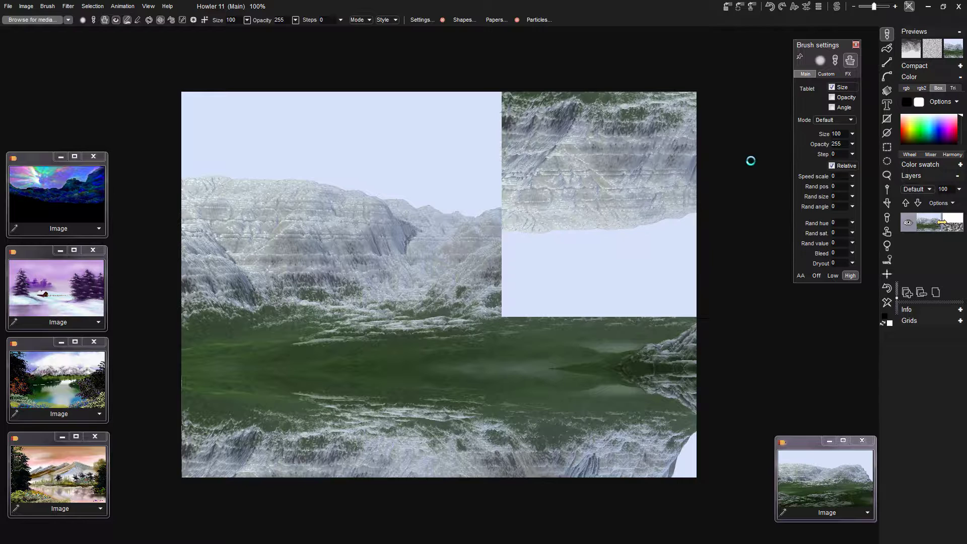
# Step: Switch from the custom brush to an airbrush preset and select the mirrored area below the waterline with a full-width rectangle
pyautogui.click(888, 34)
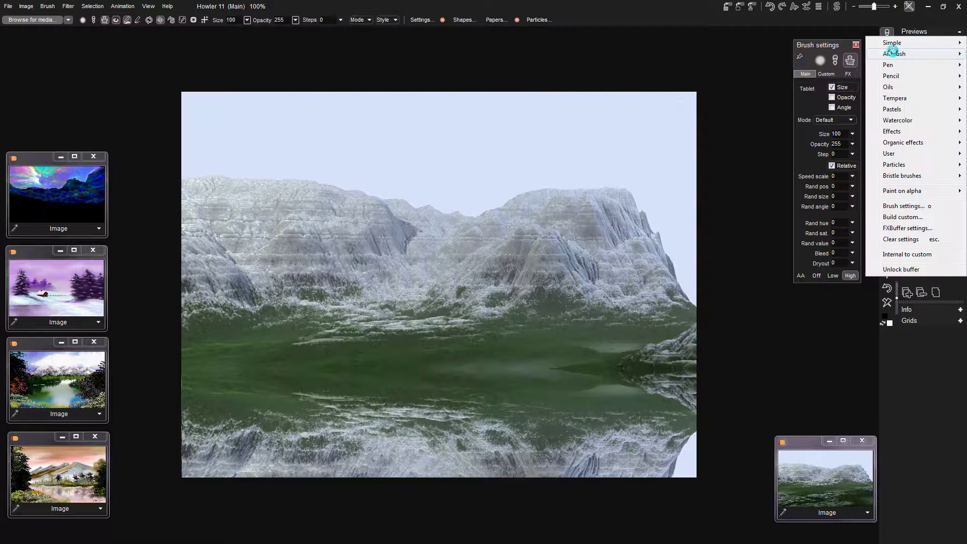
pyautogui.moveTo(895, 54)
pyautogui.click(819, 65)
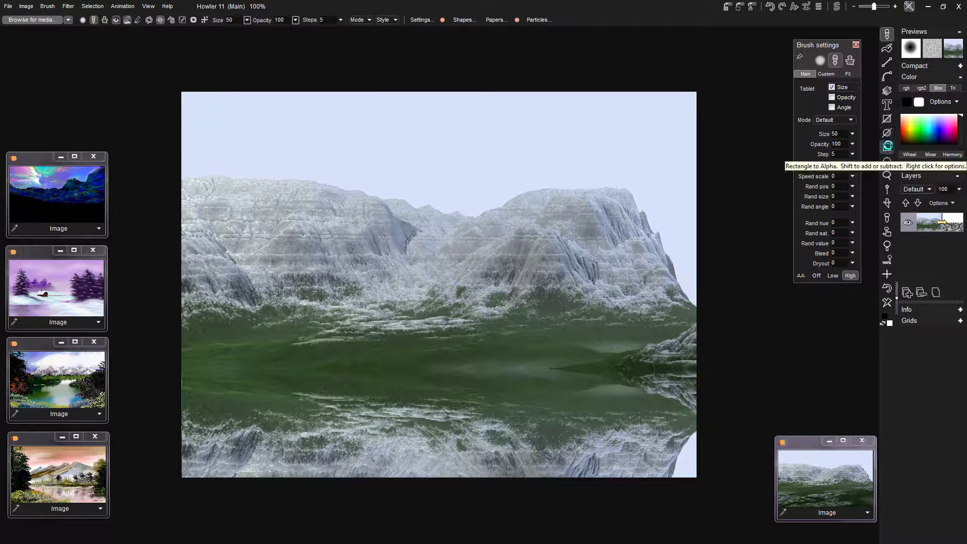
pyautogui.click(888, 147)
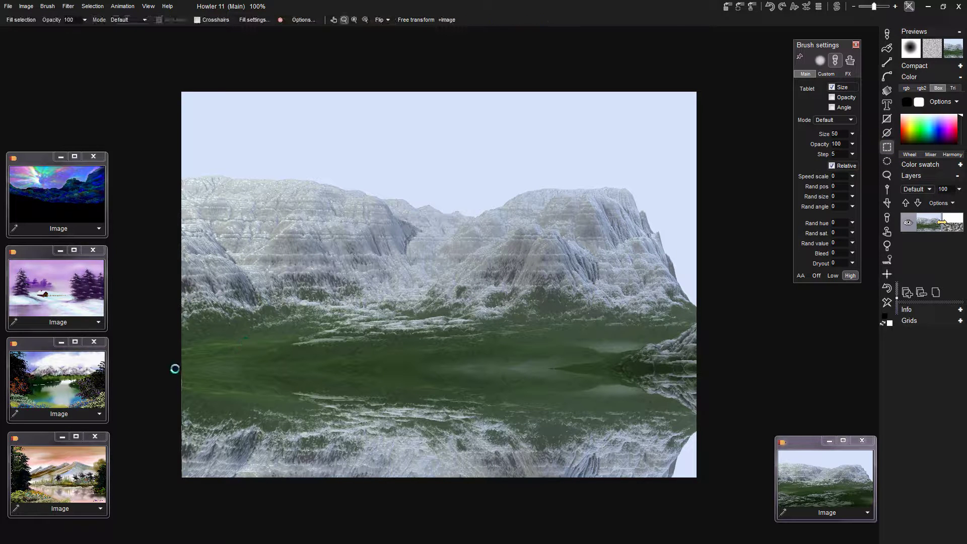
pyautogui.moveTo(175, 369); pyautogui.dragTo(730, 479)
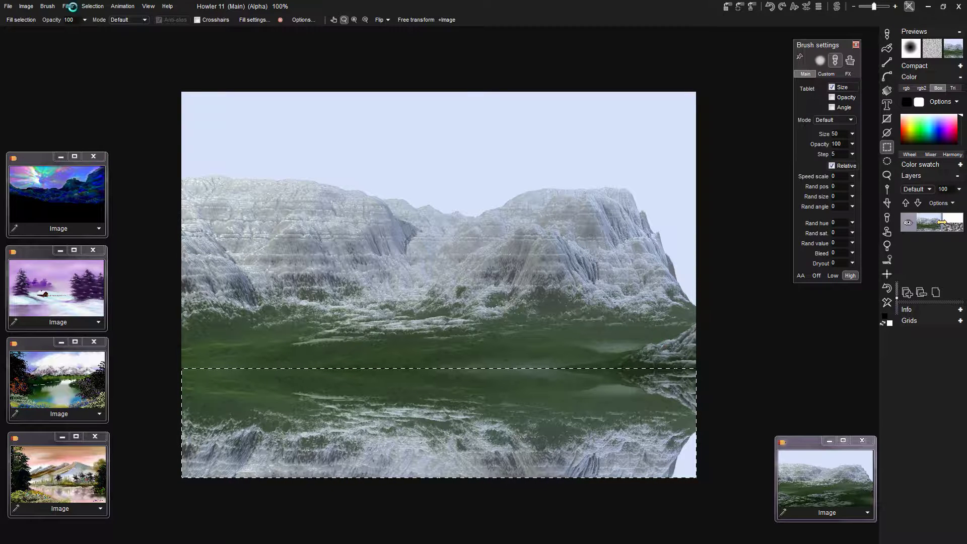
# Step: Apply a Gaussian blur of level 34 to the selected reflection using the Approximate algorithm
pyautogui.click(71, 4)
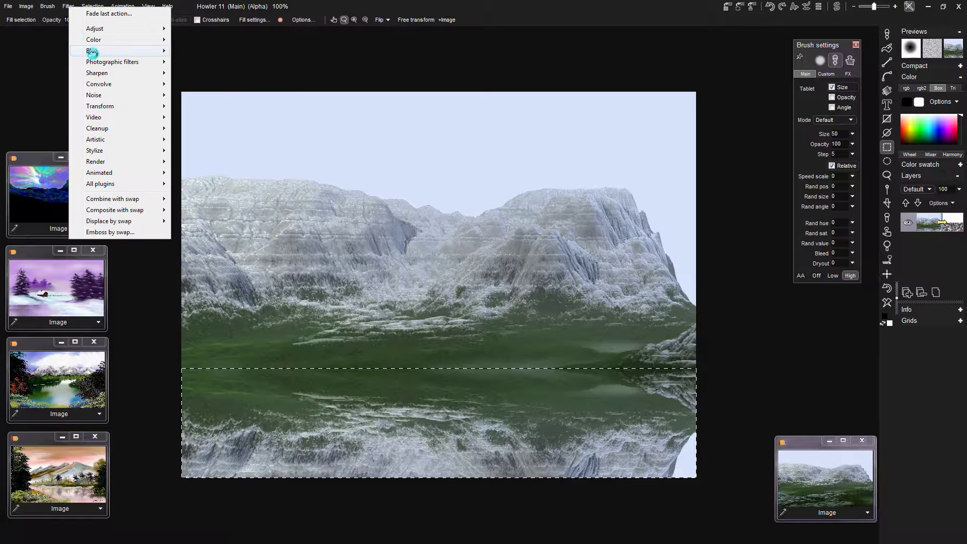
pyautogui.moveTo(93, 51)
pyautogui.click(209, 79)
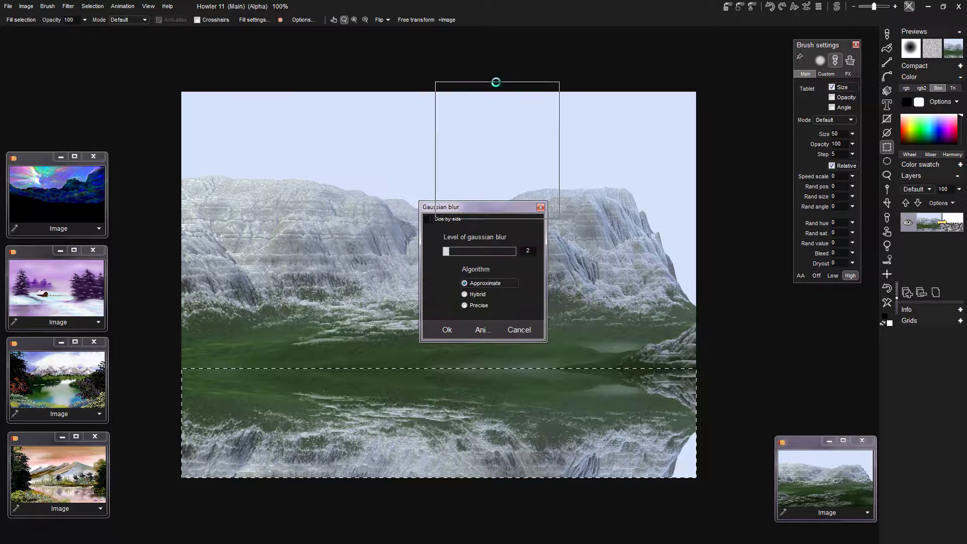
pyautogui.moveTo(503, 59); pyautogui.dragTo(502, 59)
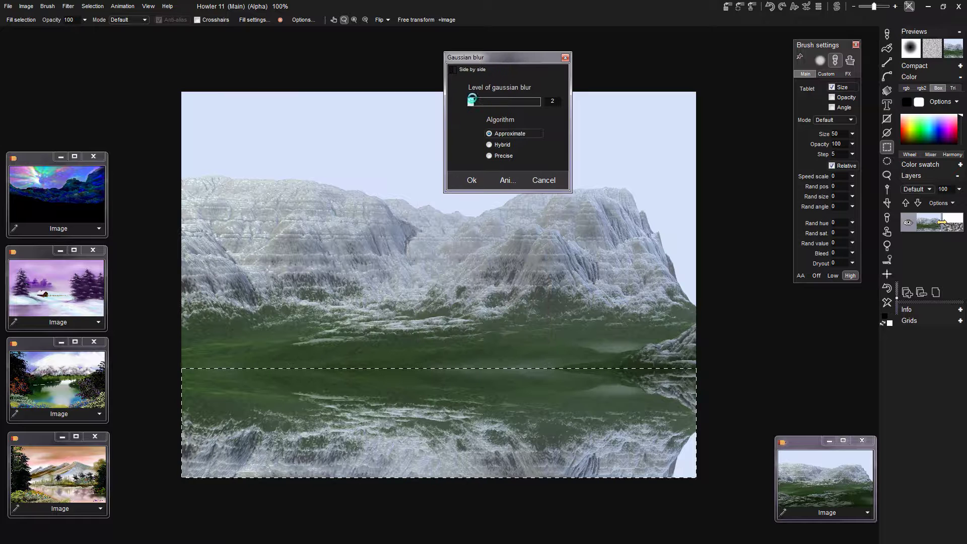
pyautogui.moveTo(472, 99); pyautogui.dragTo(482, 99)
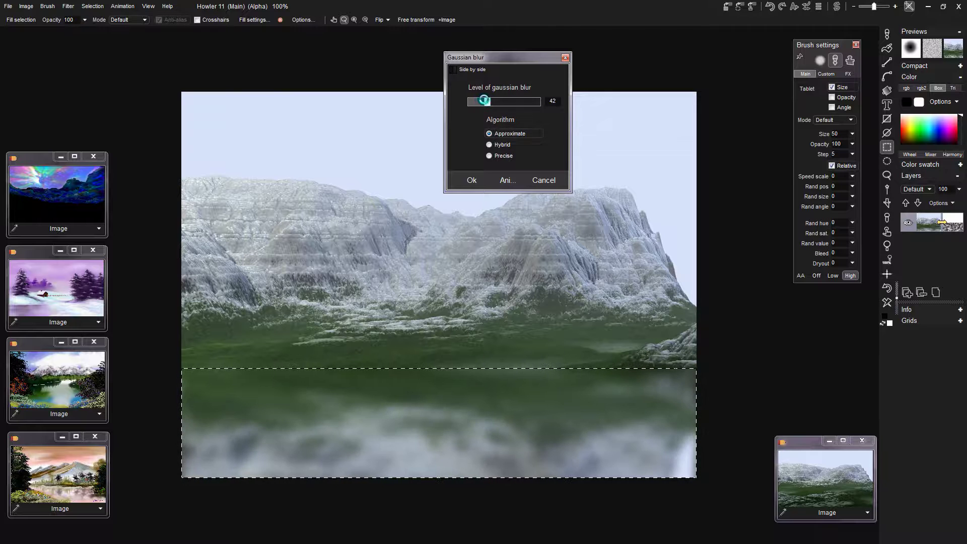
pyautogui.moveTo(482, 101)
pyautogui.mouseDown()
pyautogui.moveTo(532, 99)
pyautogui.moveTo(486, 101)
pyautogui.mouseUp()
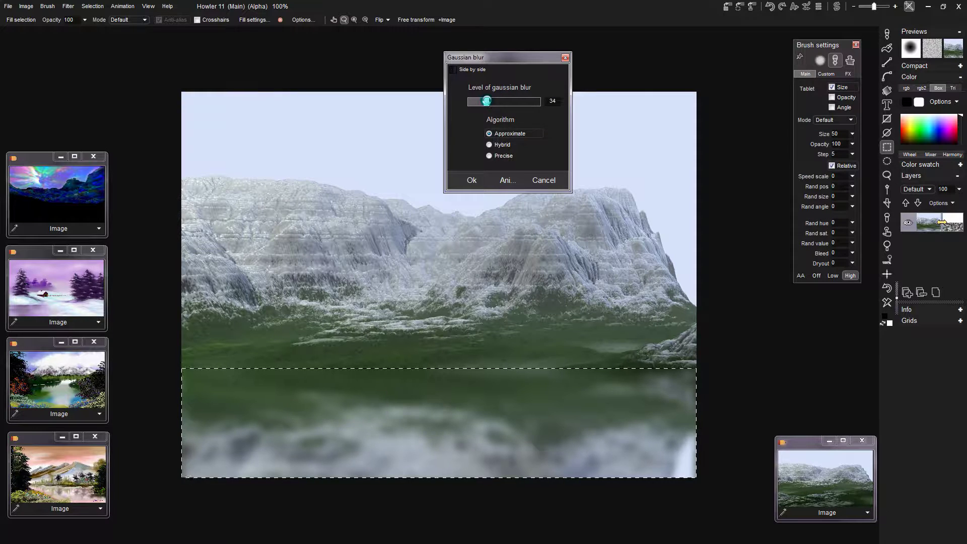
pyautogui.click(472, 180)
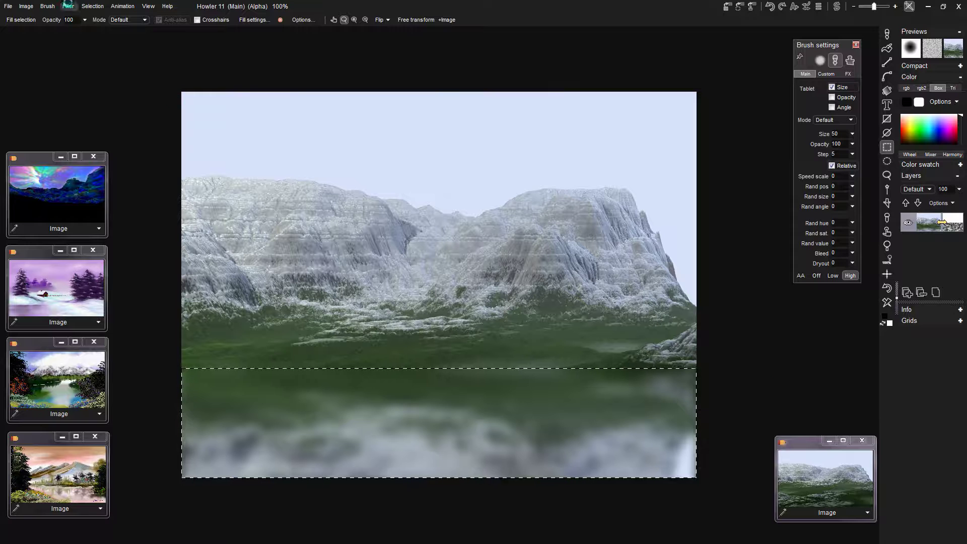
# Step: Try a Colortwirl displacement on the selected reflection with Displace 19 and Twirl 538
pyautogui.click(68, 6)
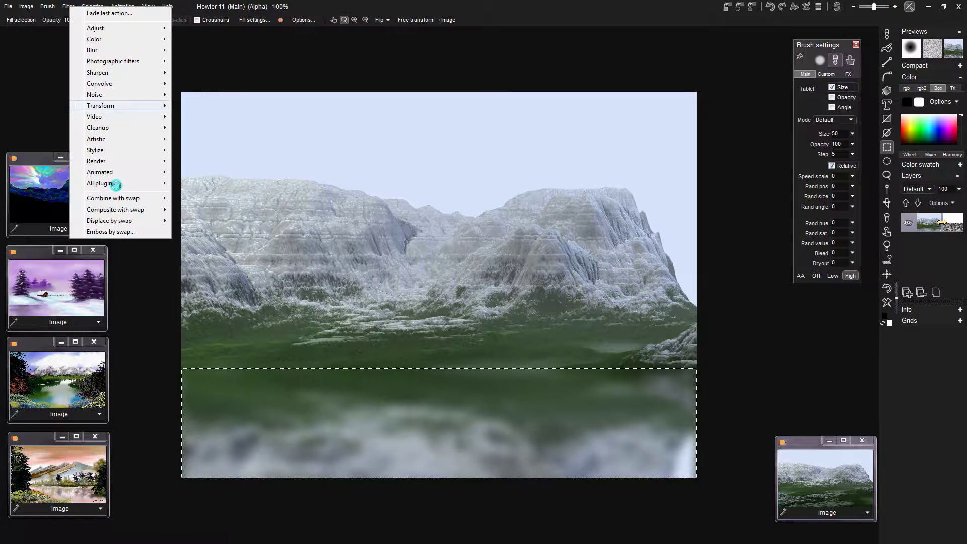
pyautogui.moveTo(129, 220)
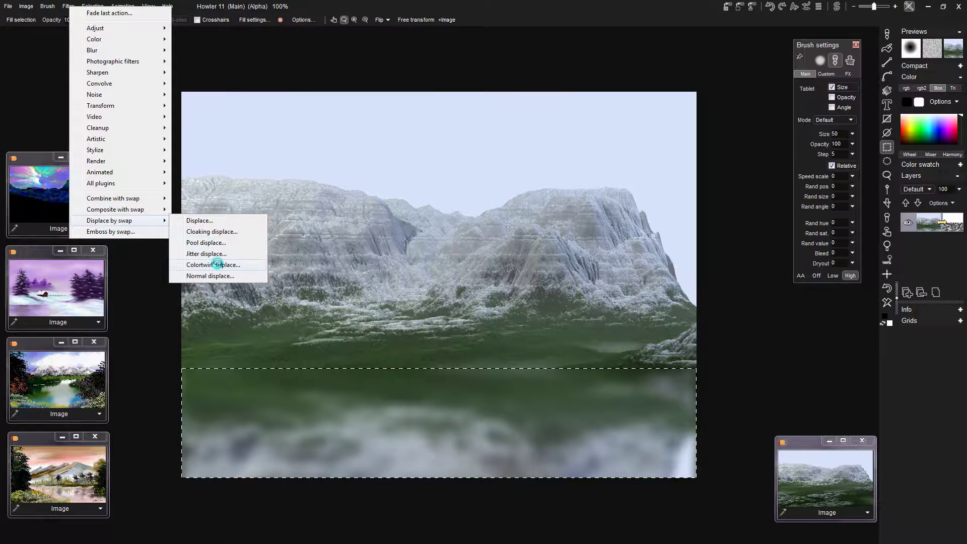
pyautogui.click(213, 264)
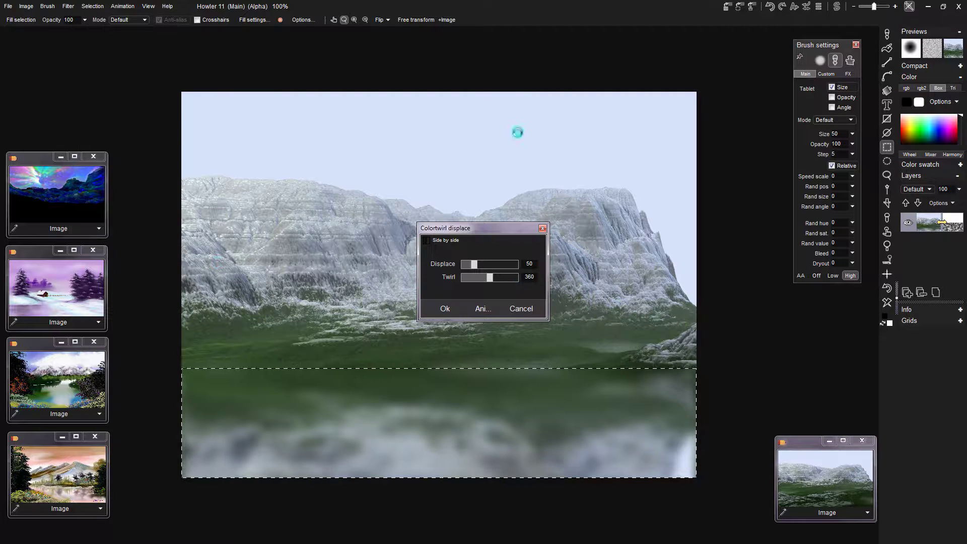
pyautogui.moveTo(472, 263); pyautogui.dragTo(473, 263)
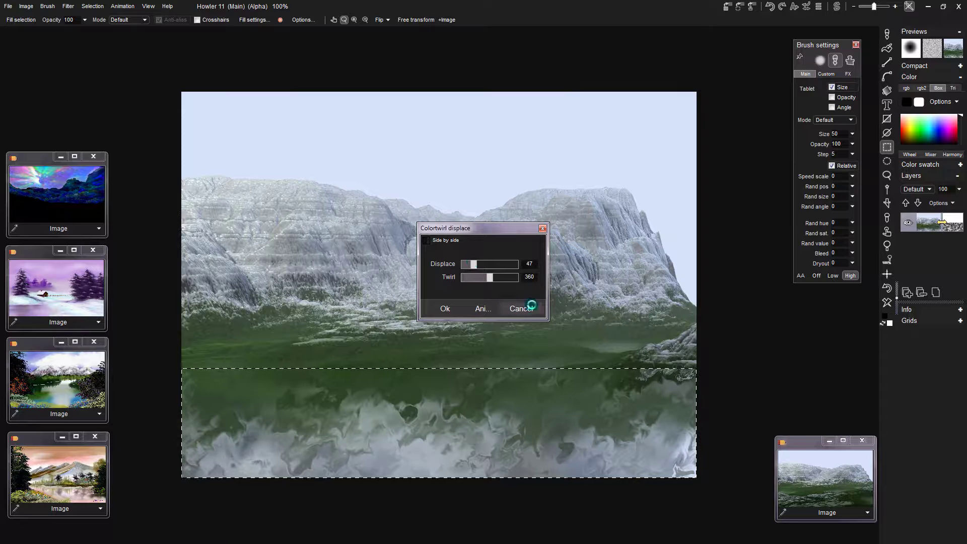
pyautogui.moveTo(490, 278); pyautogui.dragTo(467, 264)
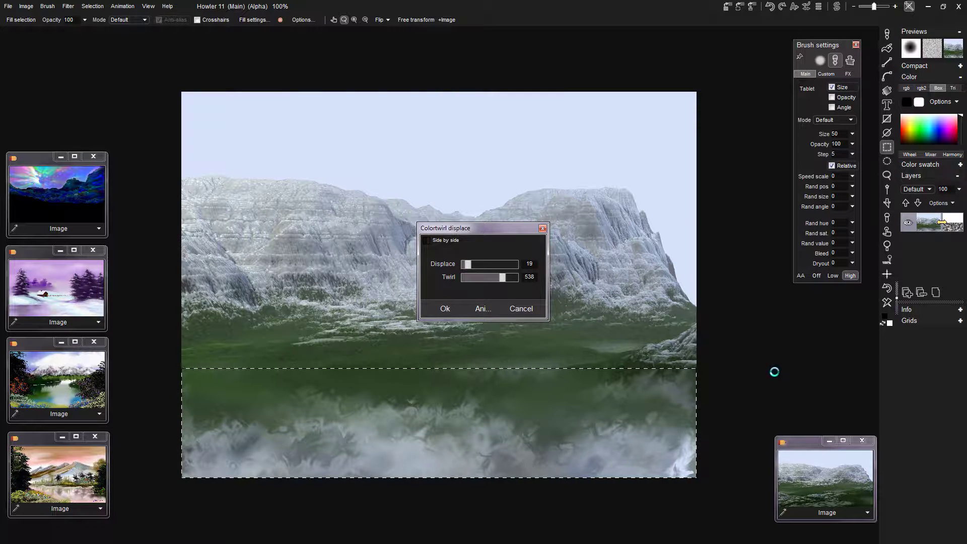
pyautogui.click(522, 309)
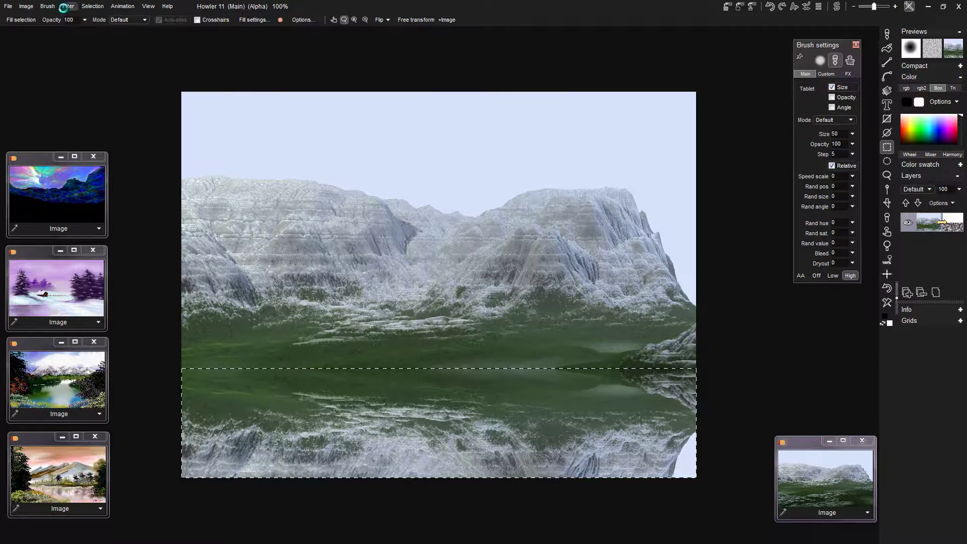
# Step: Apply a short vertical motion blur to the selected mirrored reflection below the waterline
pyautogui.click(71, 6)
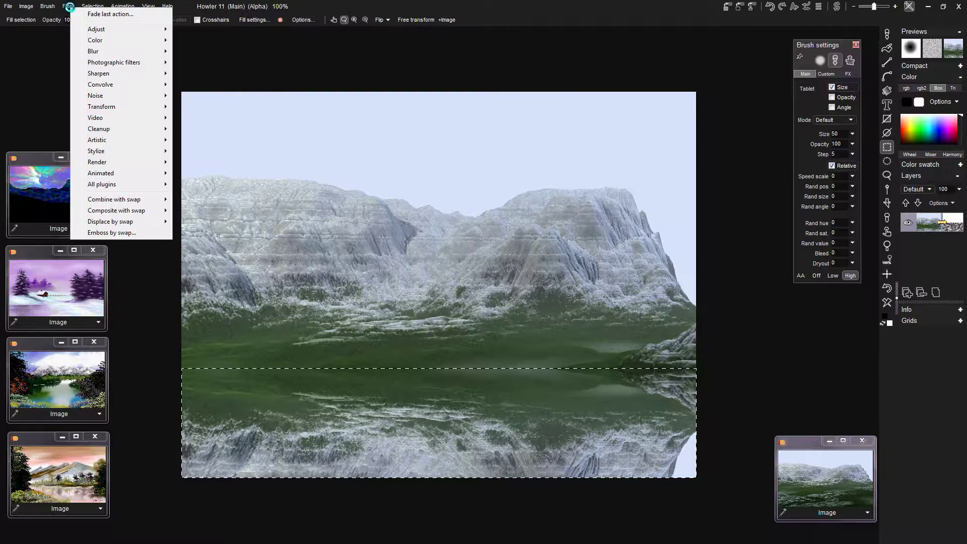
pyautogui.moveTo(101, 52)
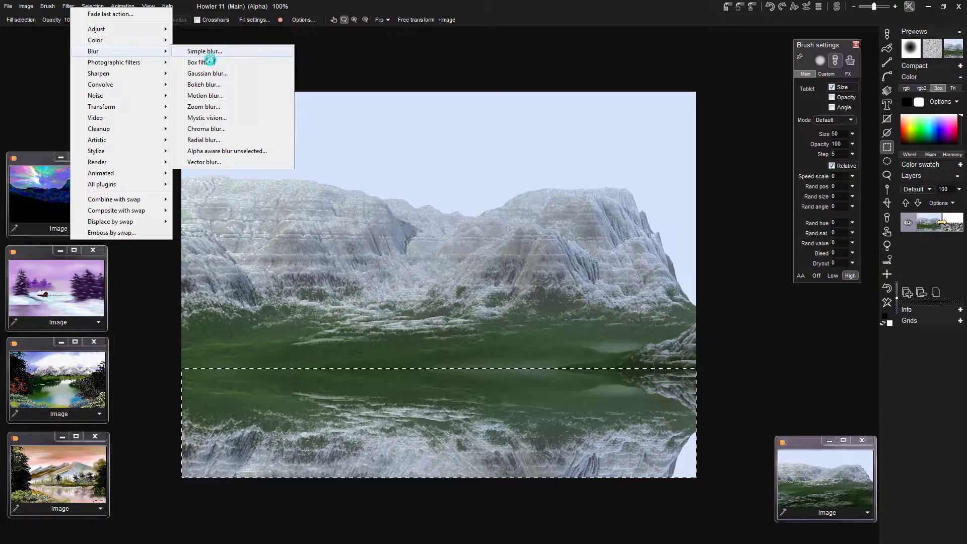
pyautogui.click(223, 95)
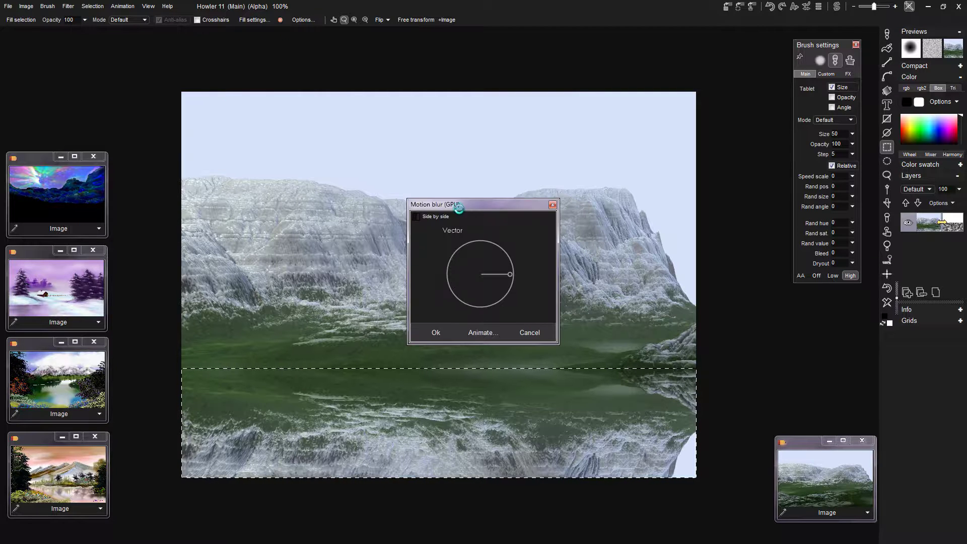
pyautogui.moveTo(489, 205); pyautogui.dragTo(488, 67)
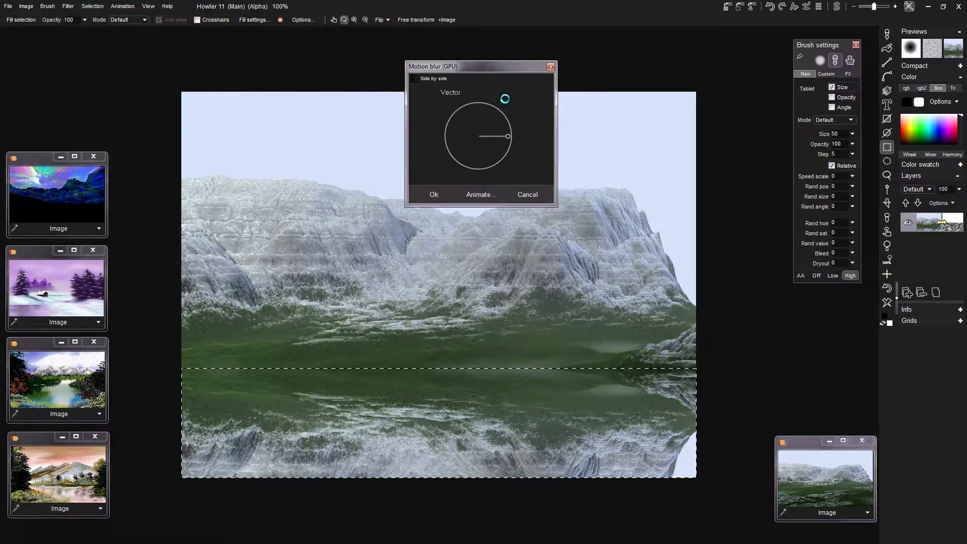
pyautogui.moveTo(511, 134)
pyautogui.mouseDown()
pyautogui.moveTo(480, 105)
pyautogui.moveTo(479, 126)
pyautogui.mouseUp()
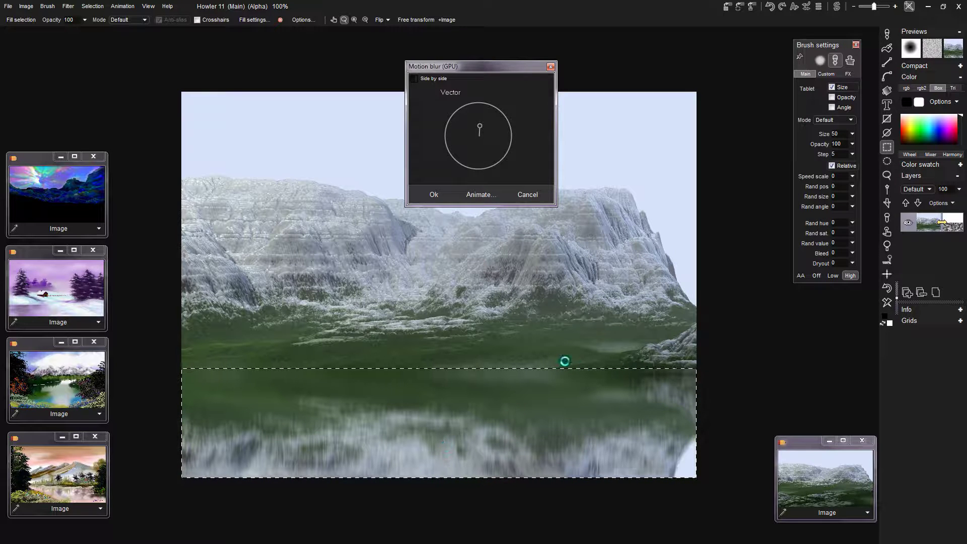
pyautogui.click(435, 194)
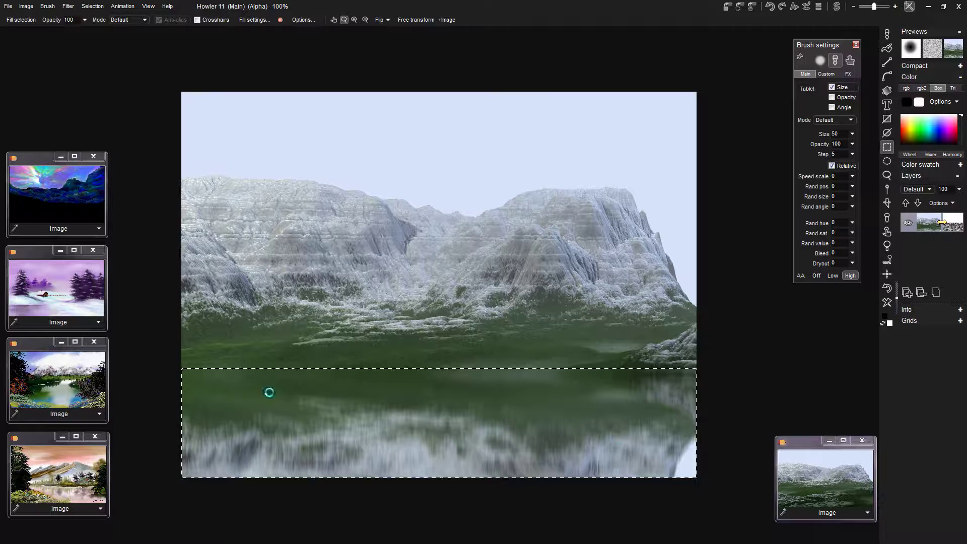
# Step: Replace the working image with a new one made from the stored purple winter cabin scene
pyautogui.click(45, 286)
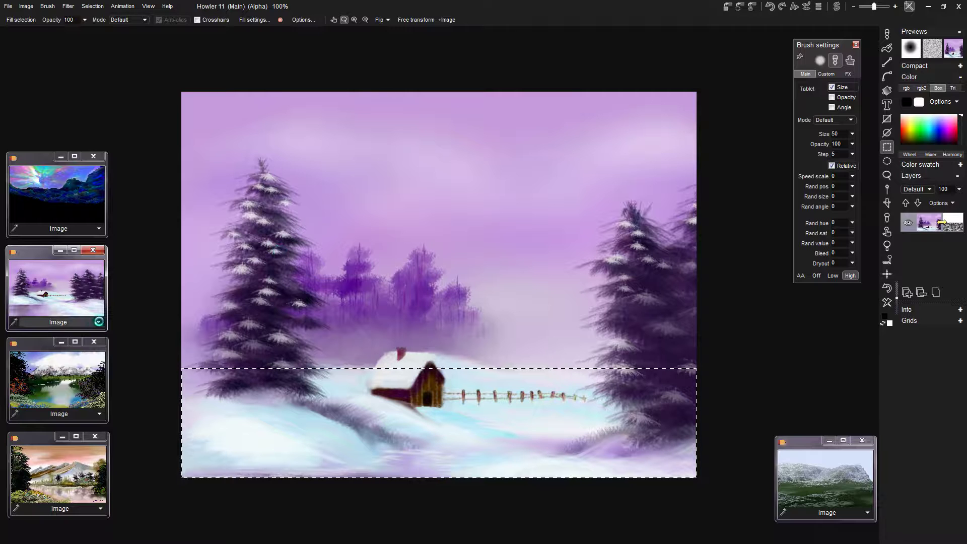
pyautogui.click(98, 322)
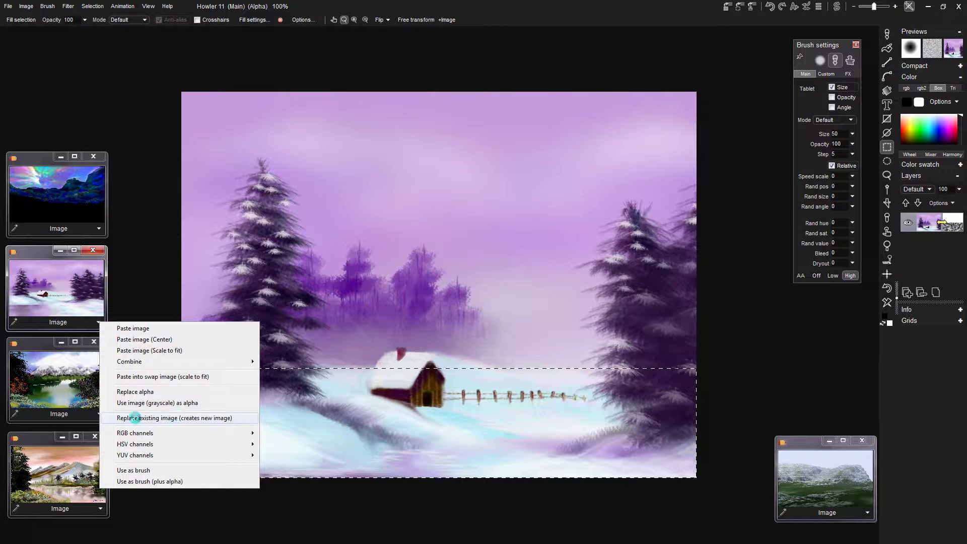
pyautogui.click(148, 418)
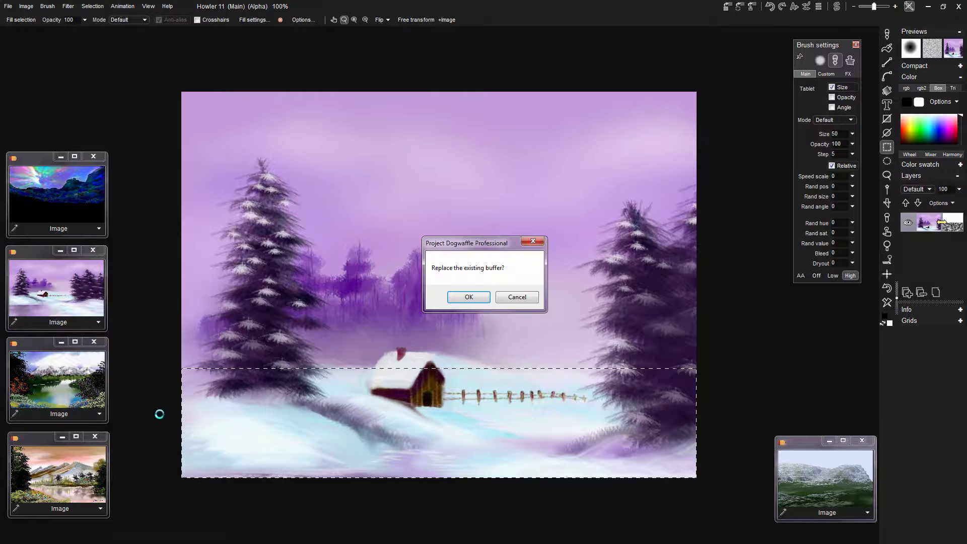
pyautogui.click(467, 299)
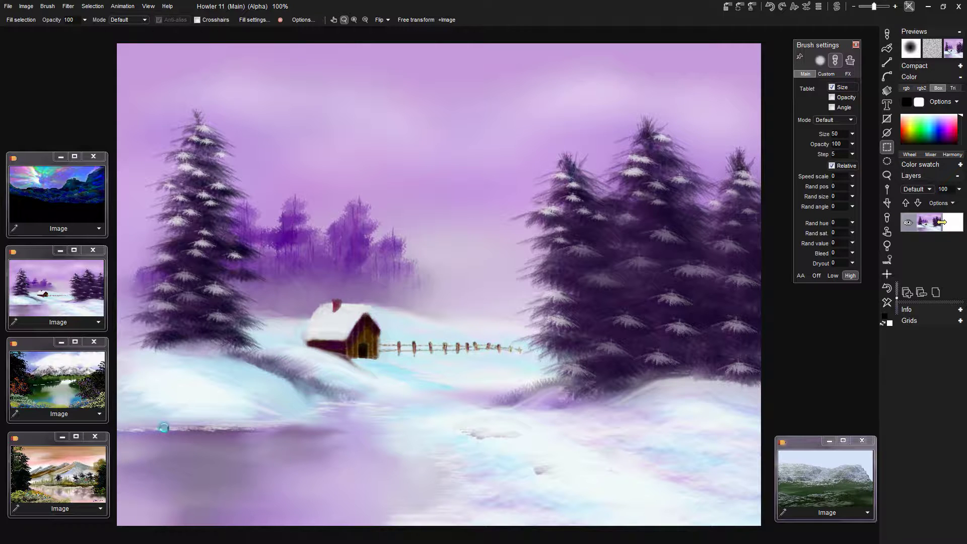
# Step: Replace the working image with the stored mountain lake scene with flowering bushes
pyautogui.click(99, 413)
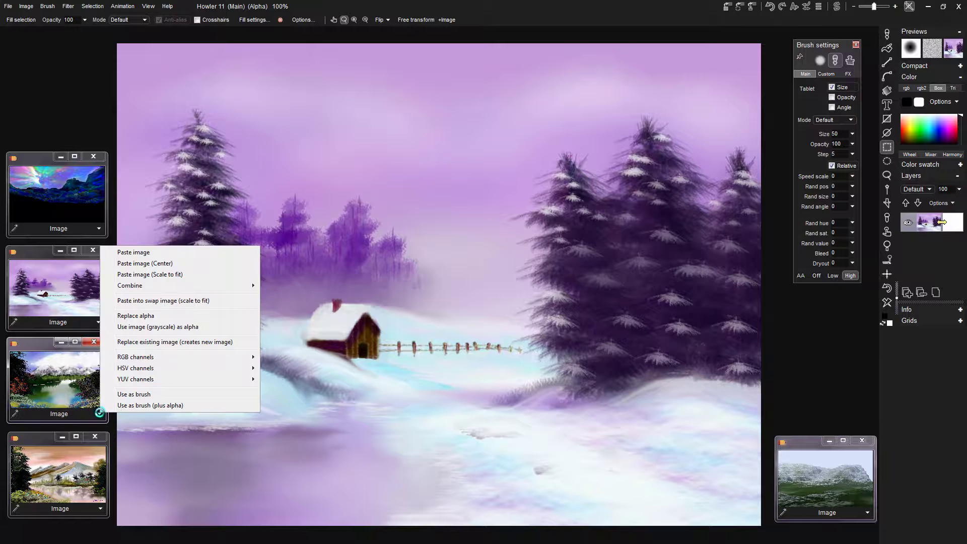
pyautogui.click(143, 342)
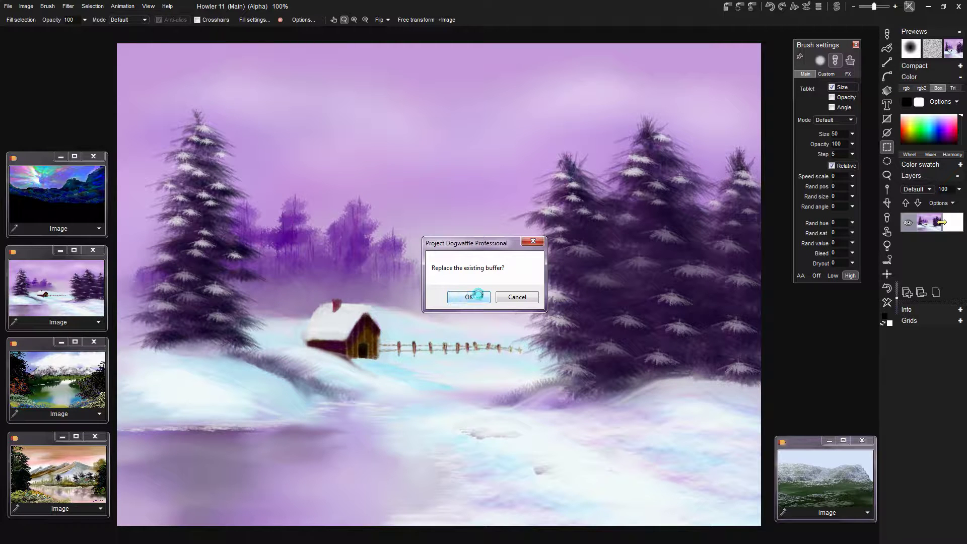
pyautogui.click(478, 295)
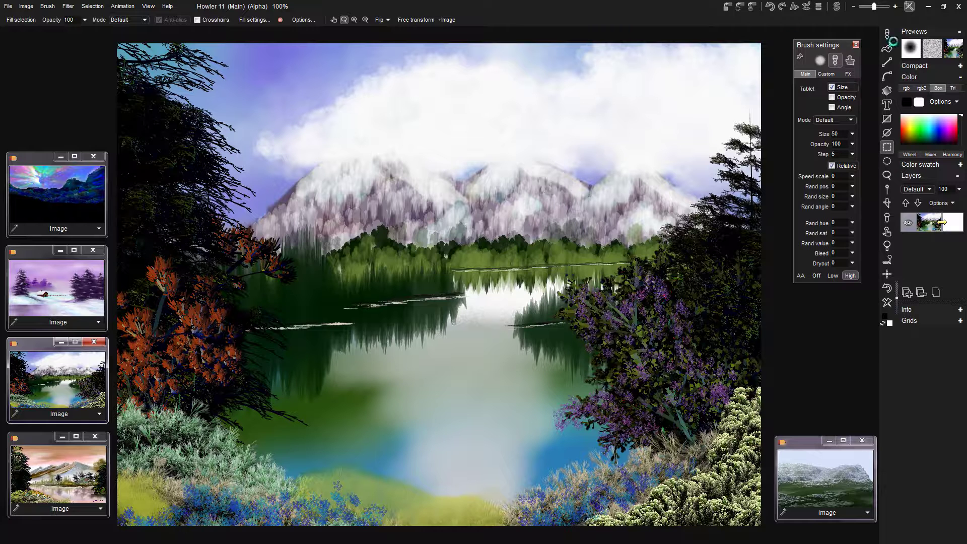
# Step: Activate freehand painting and load the Bushes - Dero foliage brush from the media presets
pyautogui.click(887, 33)
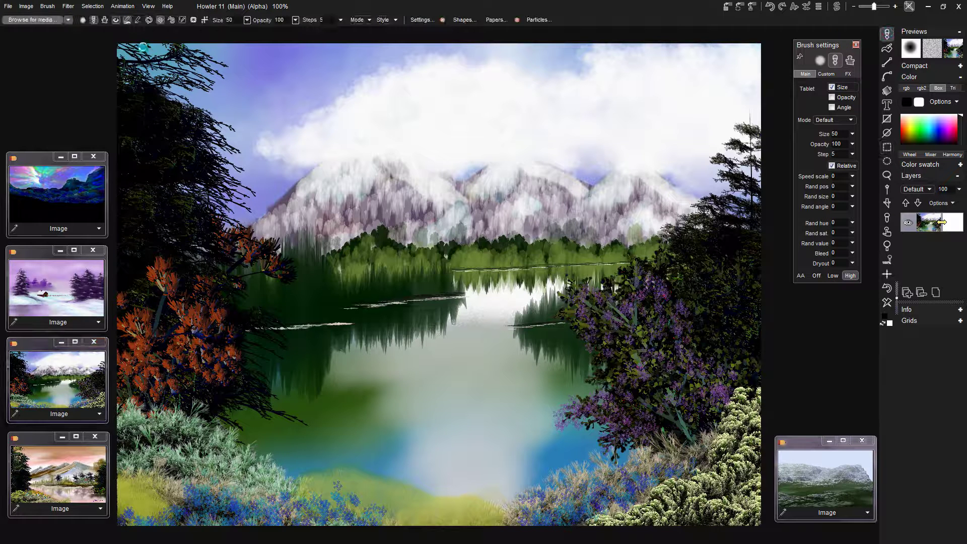
pyautogui.click(32, 20)
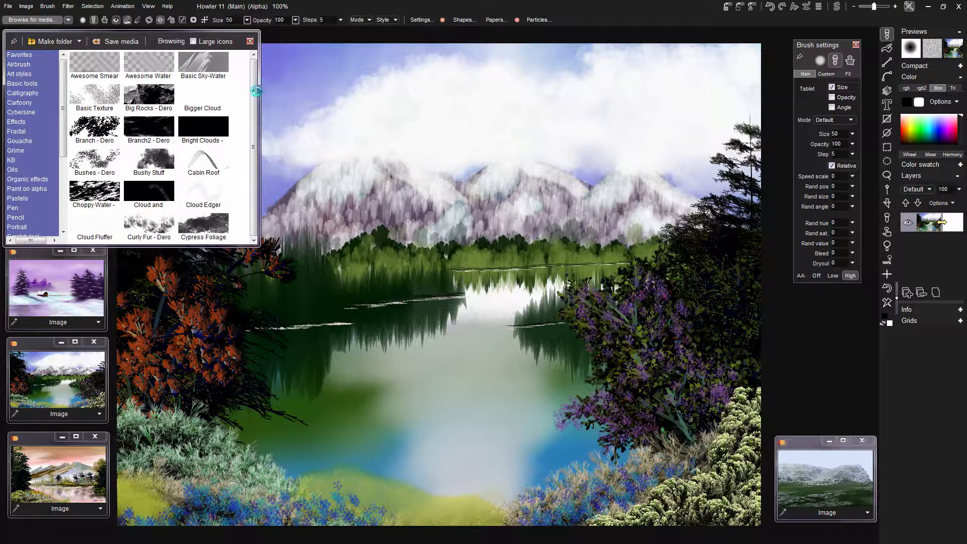
pyautogui.scroll(-5, 257, 91)
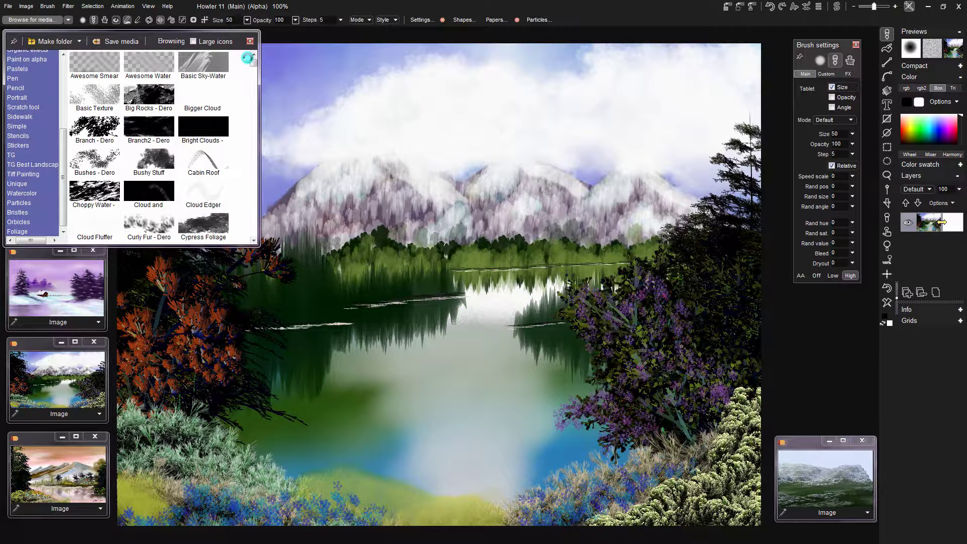
pyautogui.click(163, 160)
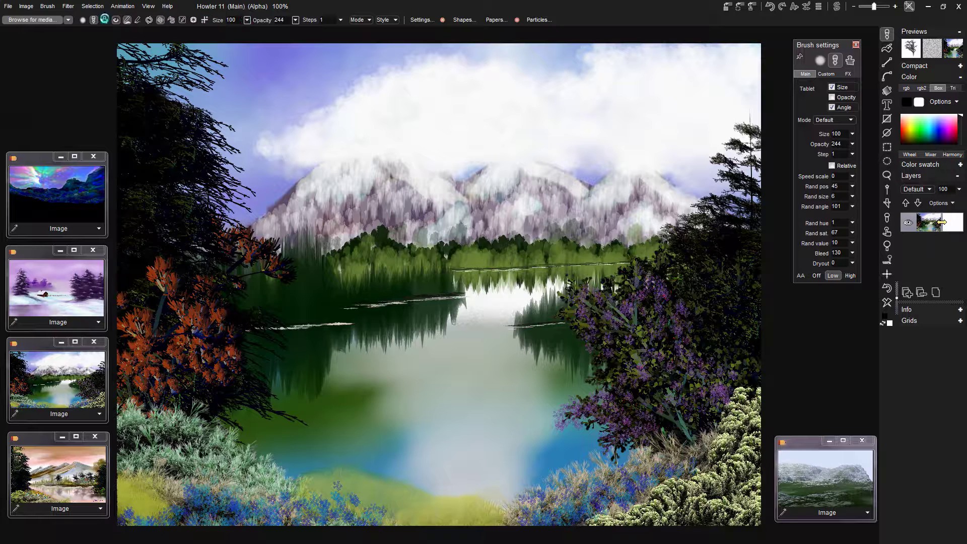
pyautogui.click(104, 18)
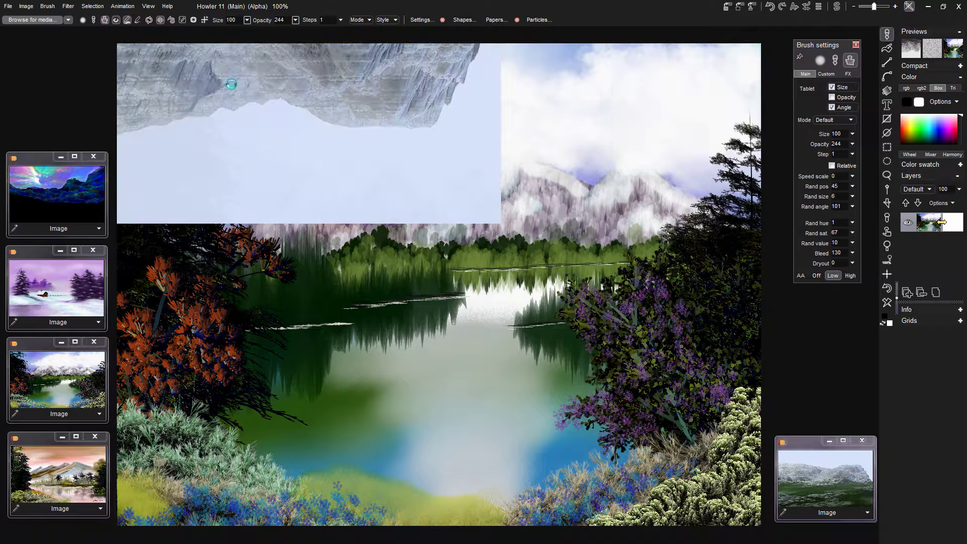
pyautogui.click(35, 20)
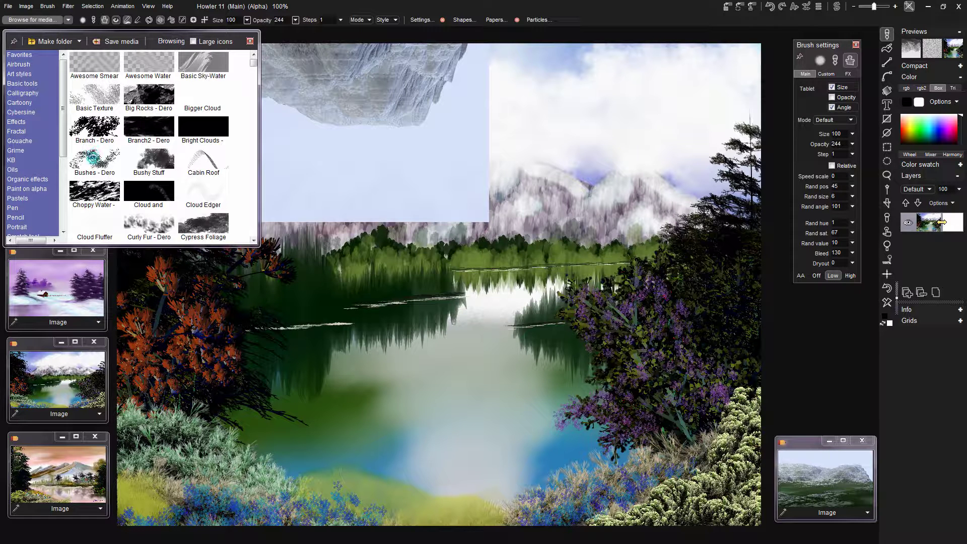
pyautogui.doubleClick(94, 158)
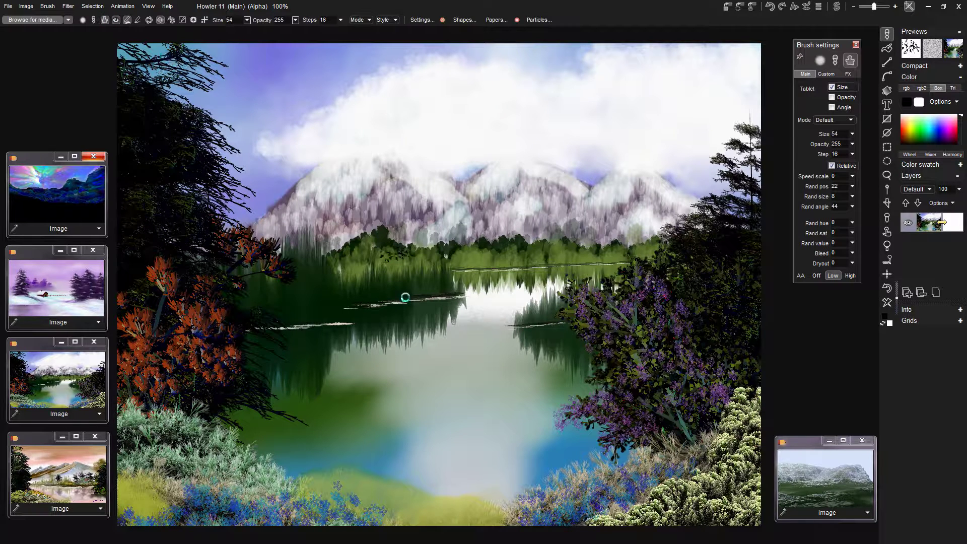
# Step: Try painting short foliage strokes over the middle of the lake, and undo the last one
pyautogui.moveTo(398, 347); pyautogui.dragTo(381, 354)
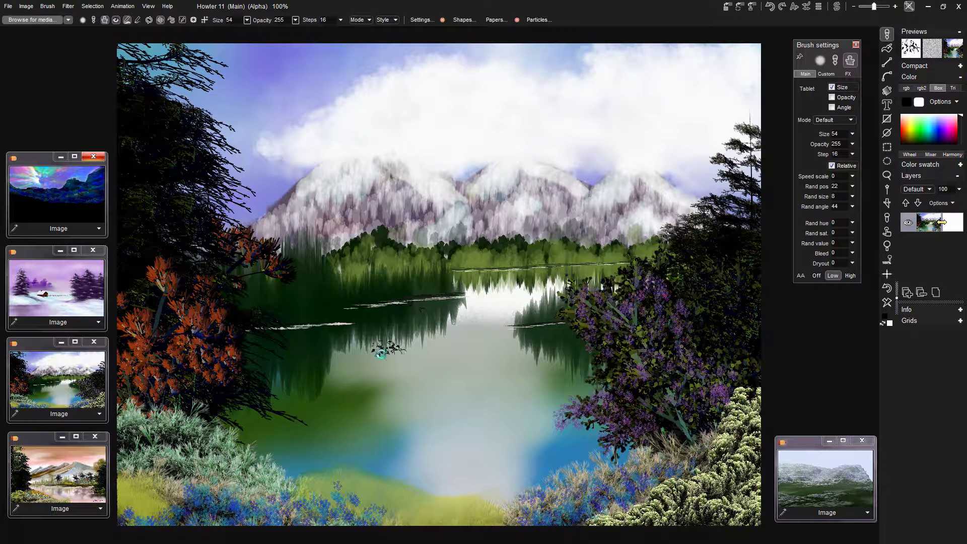
pyautogui.moveTo(381, 353); pyautogui.dragTo(341, 334)
pyautogui.moveTo(475, 324); pyautogui.dragTo(496, 311)
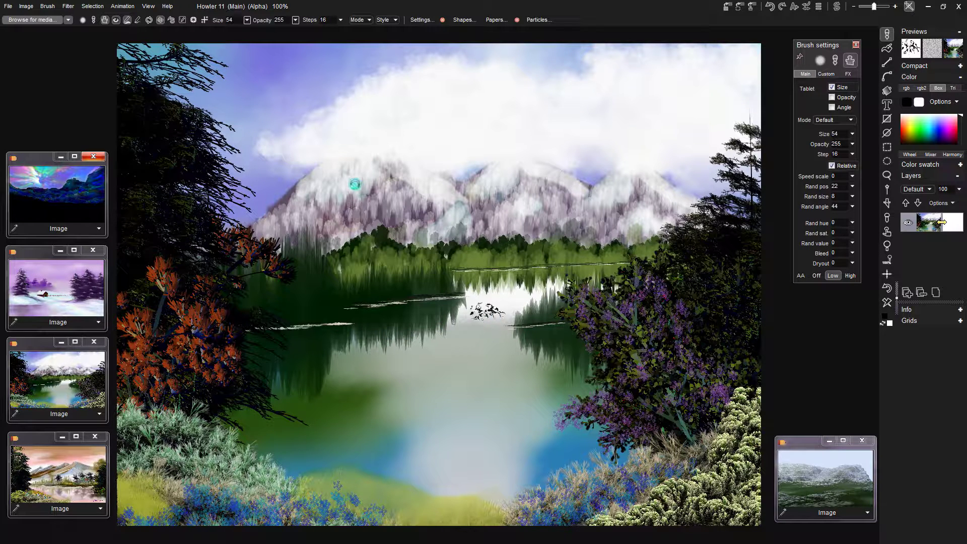
pyautogui.hotkey('ctrl', 'z')
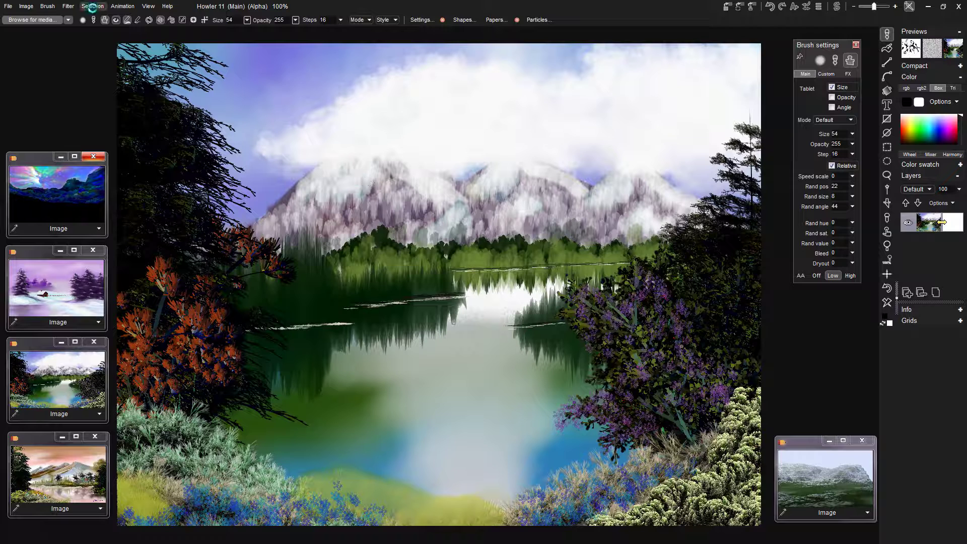
# Step: Clear the selection and paint a dark band of foliage across the middle of the lake
pyautogui.click(93, 6)
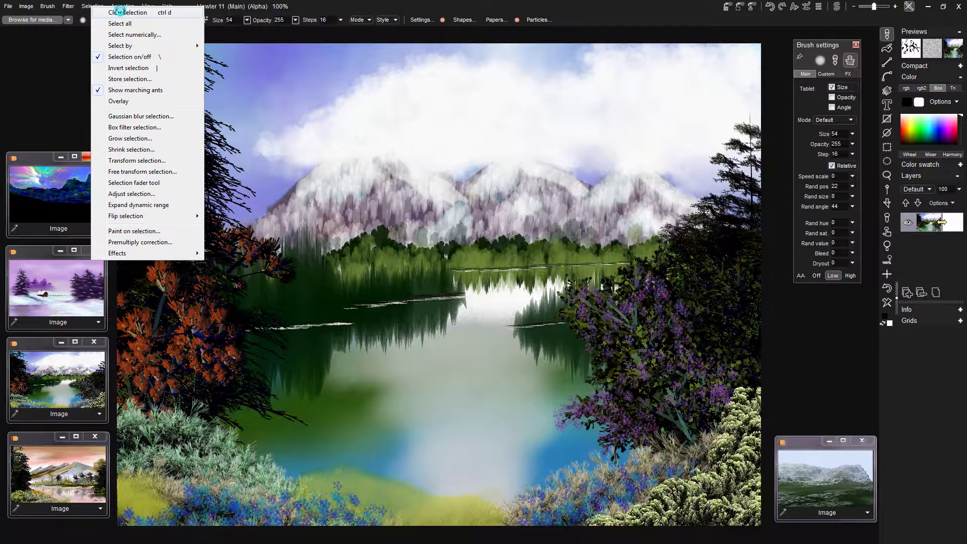
pyautogui.click(121, 11)
pyautogui.moveTo(370, 342)
pyautogui.mouseDown()
pyautogui.moveTo(339, 346)
pyautogui.moveTo(563, 347)
pyautogui.moveTo(289, 347)
pyautogui.moveTo(613, 339)
pyautogui.mouseUp()
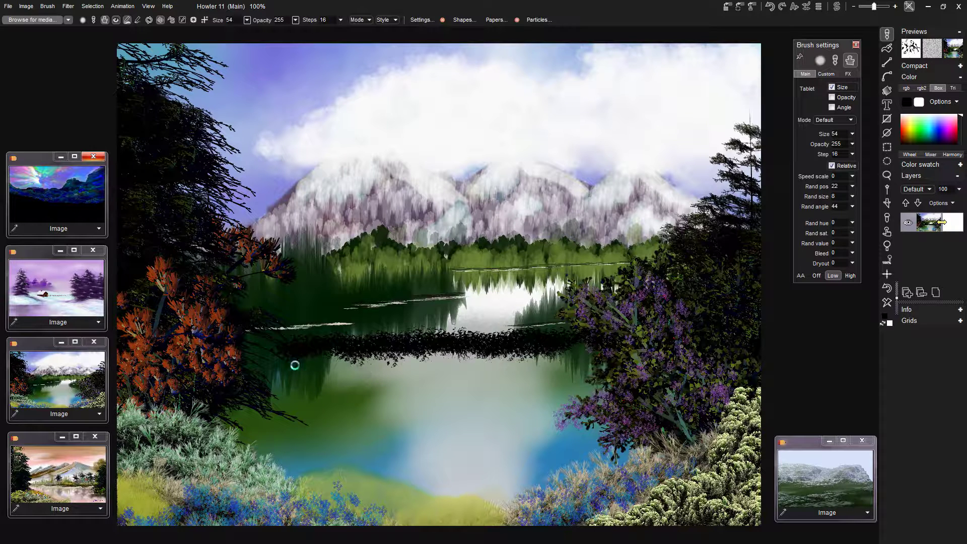
pyautogui.moveTo(332, 386)
pyautogui.mouseDown()
pyautogui.moveTo(494, 365)
pyautogui.moveTo(585, 367)
pyautogui.moveTo(407, 383)
pyautogui.moveTo(406, 368)
pyautogui.moveTo(272, 373)
pyautogui.mouseUp()
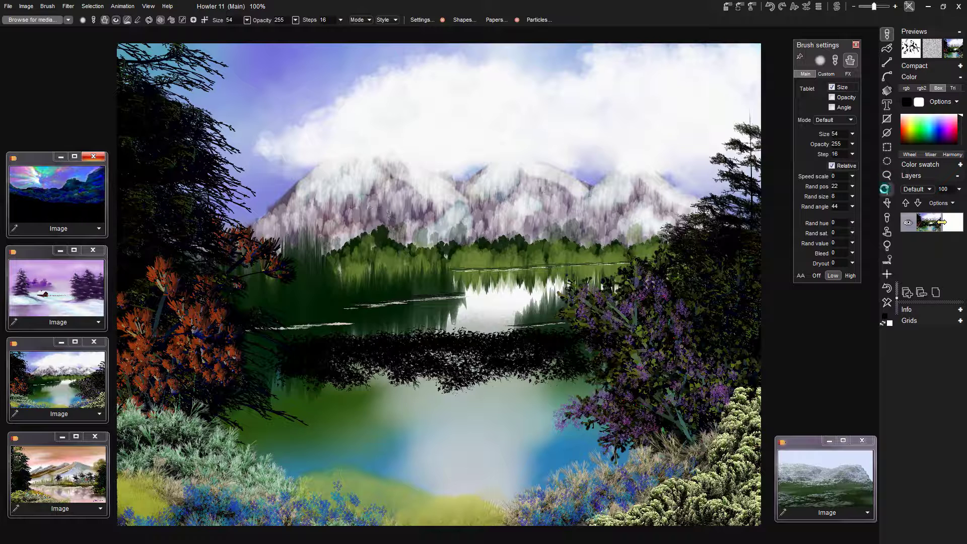
# Step: Make a rectangular selection across the lower half of the dark foliage band on the lake
pyautogui.click(887, 147)
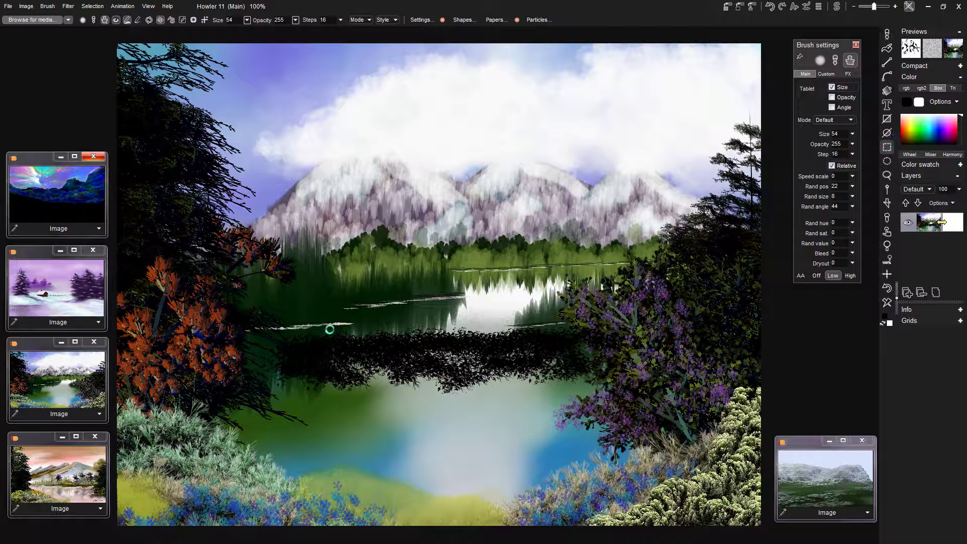
pyautogui.moveTo(257, 358); pyautogui.dragTo(605, 400)
pyautogui.click(598, 402)
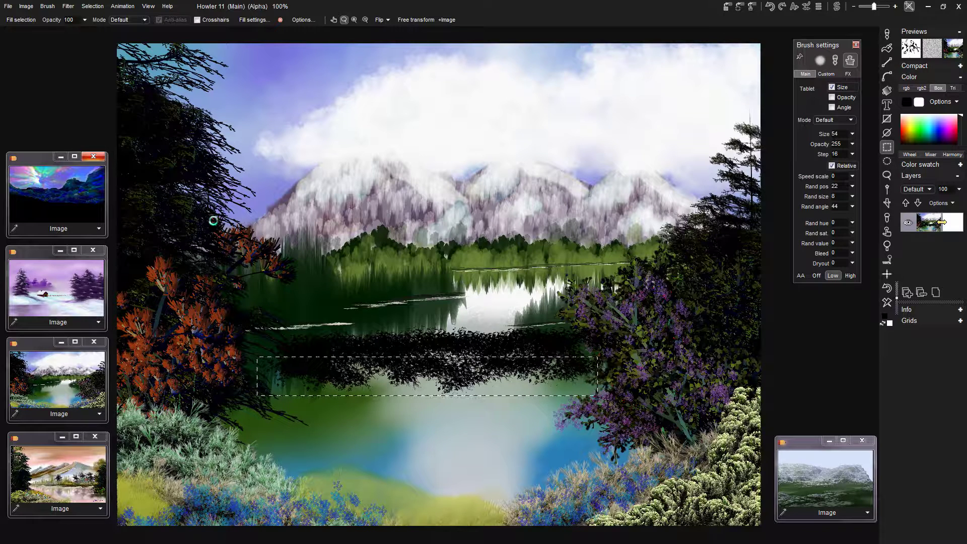
# Step: Apply a short vertical motion blur to the selected lower foliage, and clear the selection
pyautogui.click(68, 6)
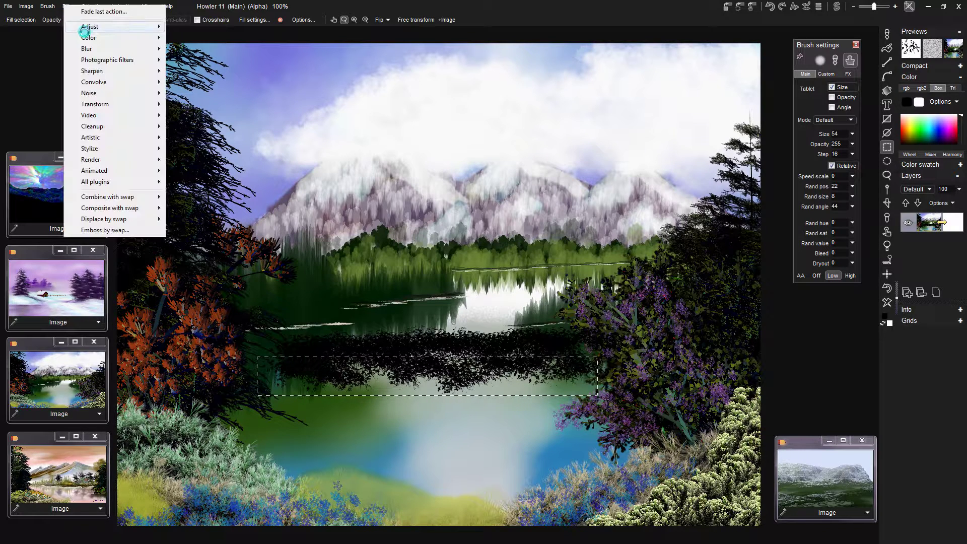
pyautogui.moveTo(94, 51)
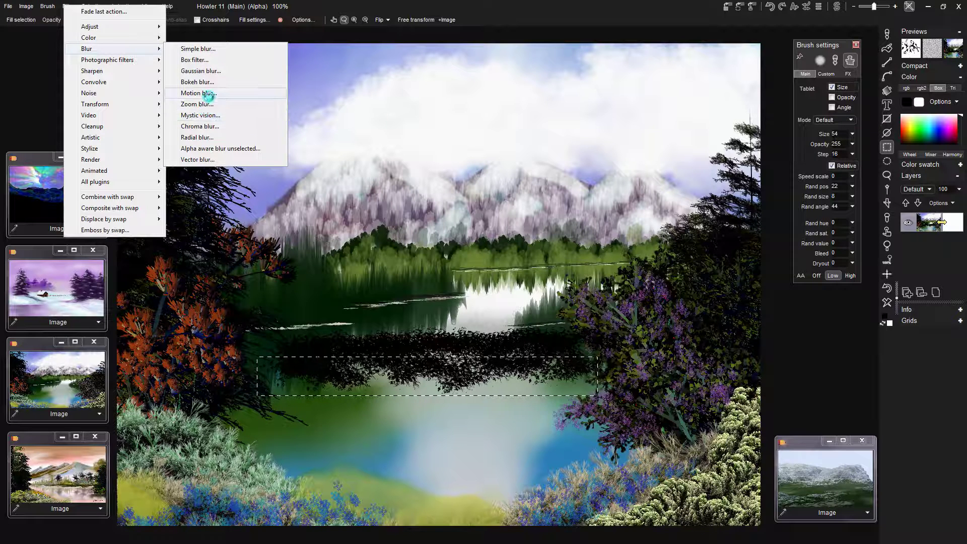
pyautogui.press('Escape')
pyautogui.press('Escape')
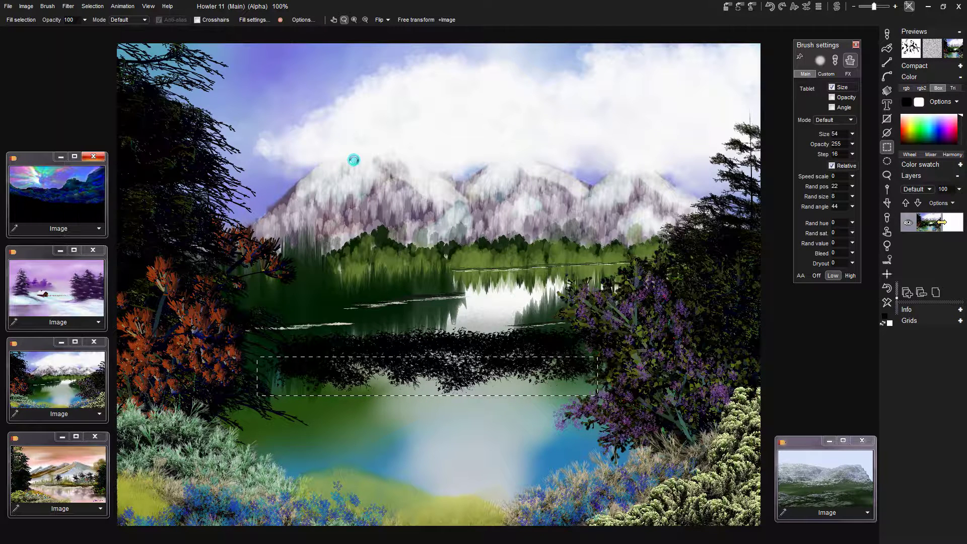
pyautogui.moveTo(496, 265)
pyautogui.mouseDown()
pyautogui.moveTo(482, 251)
pyautogui.moveTo(482, 267)
pyautogui.mouseUp()
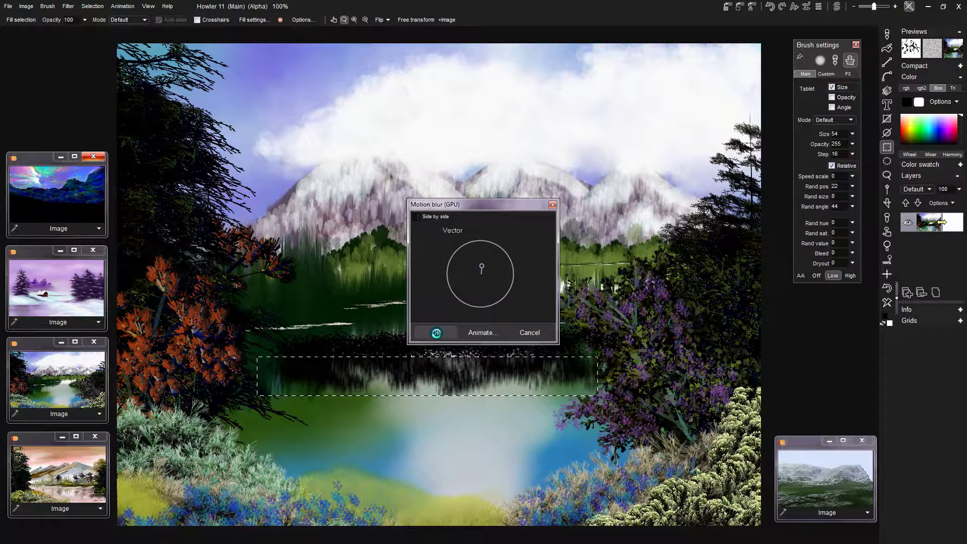
pyautogui.click(436, 333)
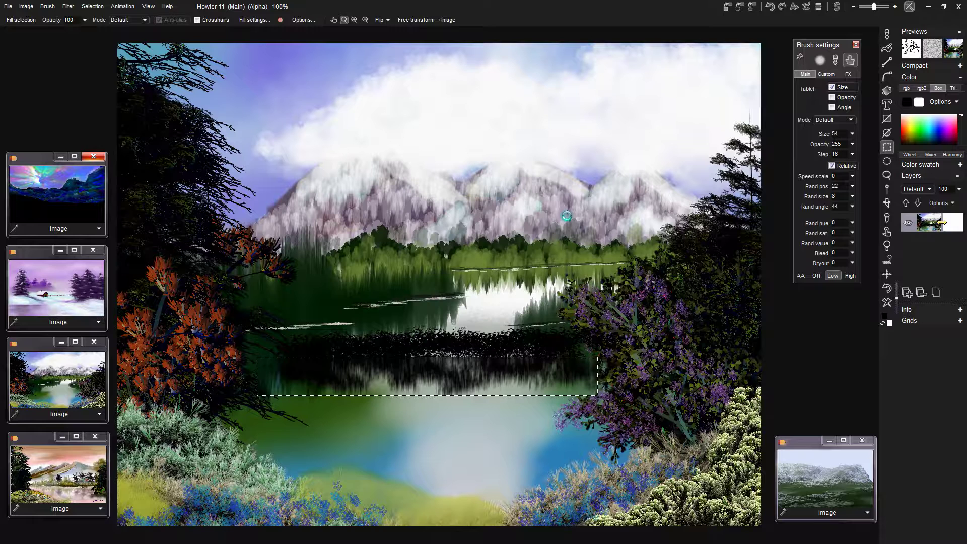
pyautogui.click(94, 7)
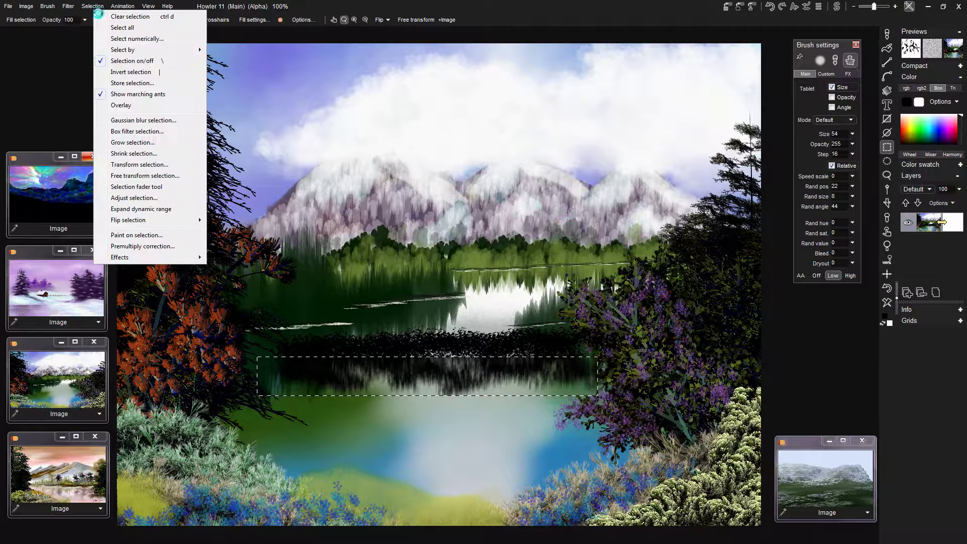
pyautogui.click(100, 16)
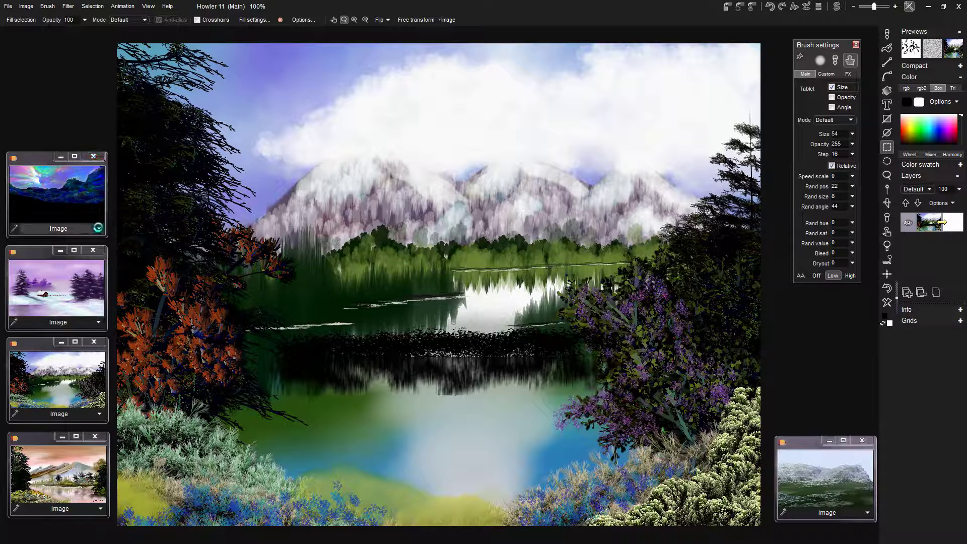
# Step: Replace the working image with the stored mountain scene under the colourful aurora sky
pyautogui.click(97, 229)
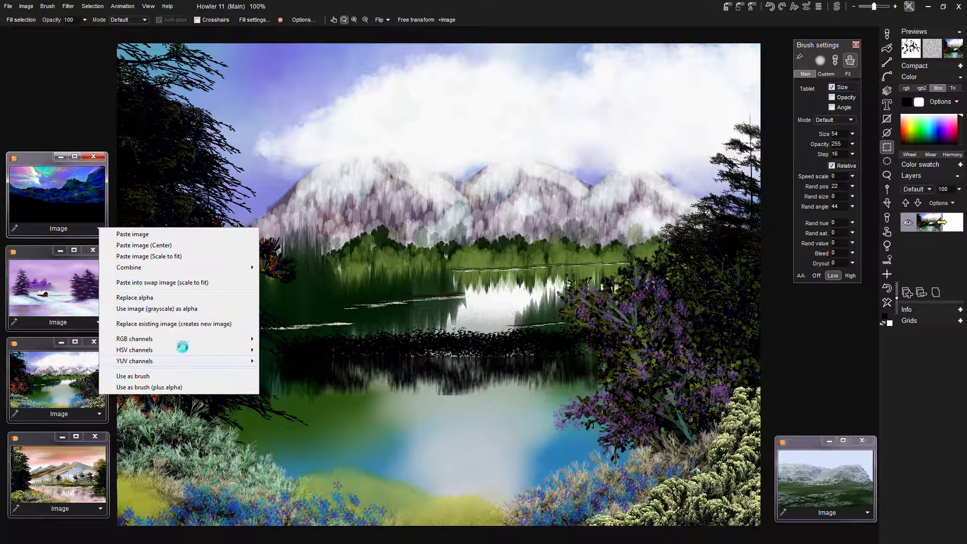
pyautogui.click(192, 324)
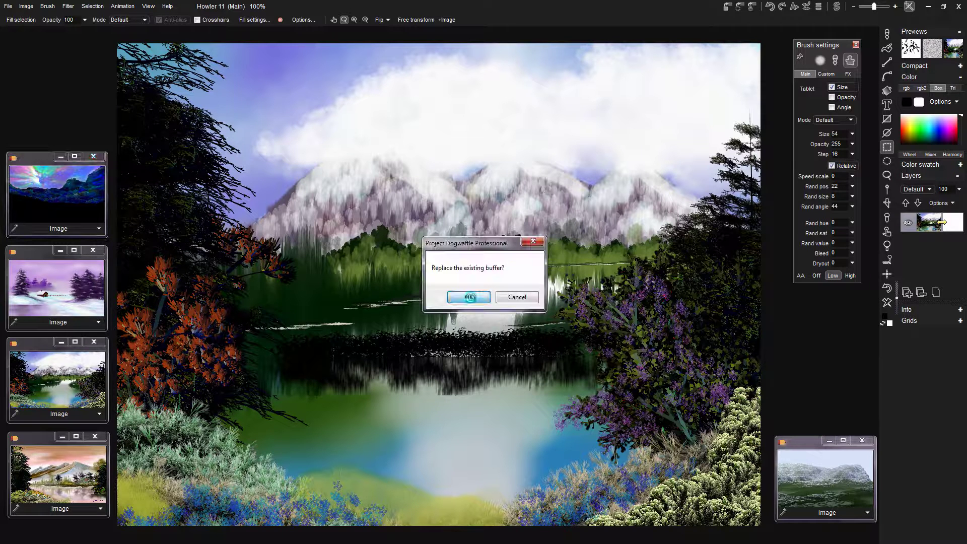
pyautogui.click(469, 297)
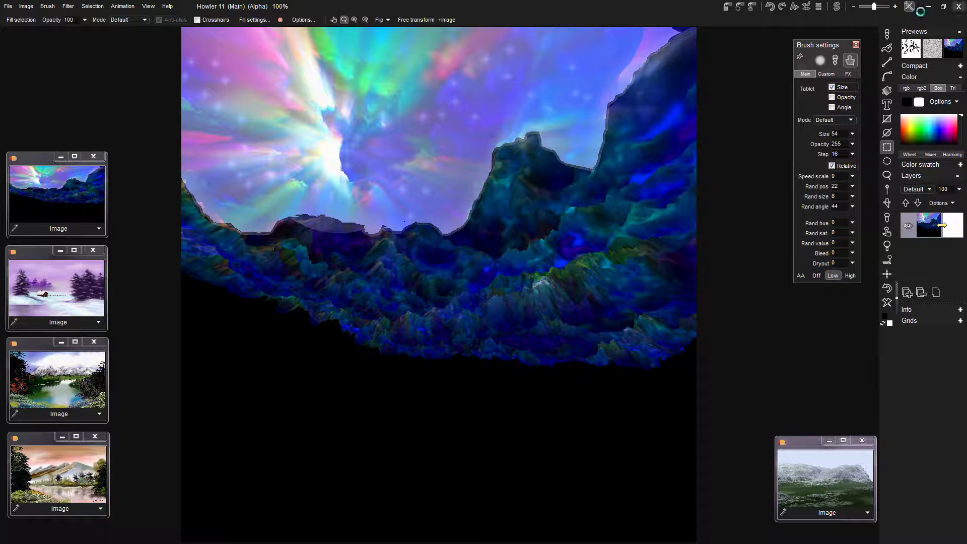
# Step: Apply the vertical mirror to the aurora scene in freehand painting, and undo a short foliage test stroke
pyautogui.click(887, 35)
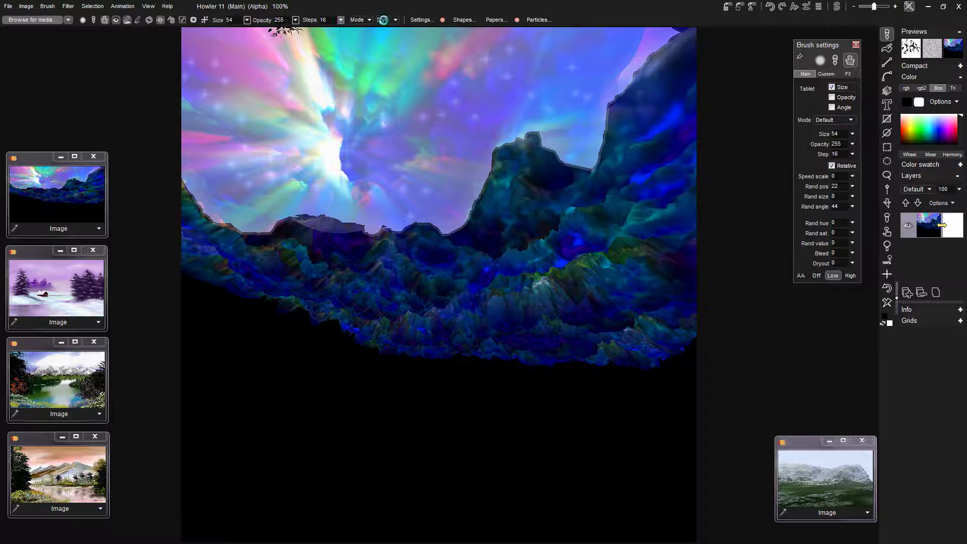
pyautogui.click(204, 19)
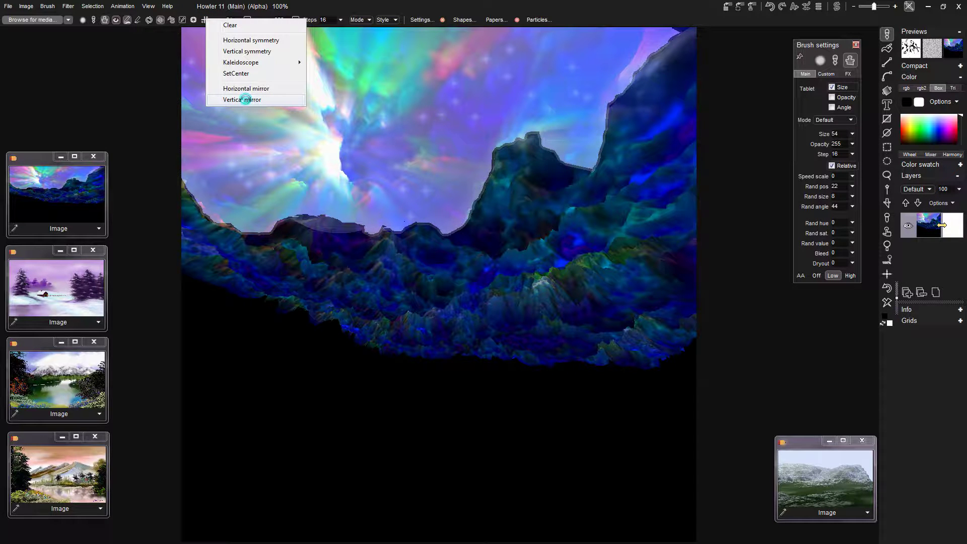
pyautogui.click(245, 100)
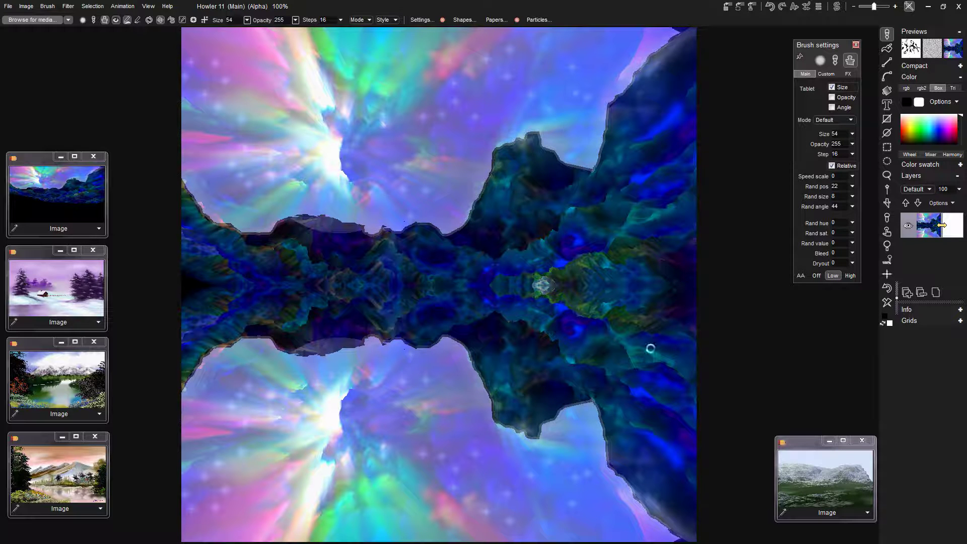
pyautogui.moveTo(469, 399); pyautogui.dragTo(486, 402)
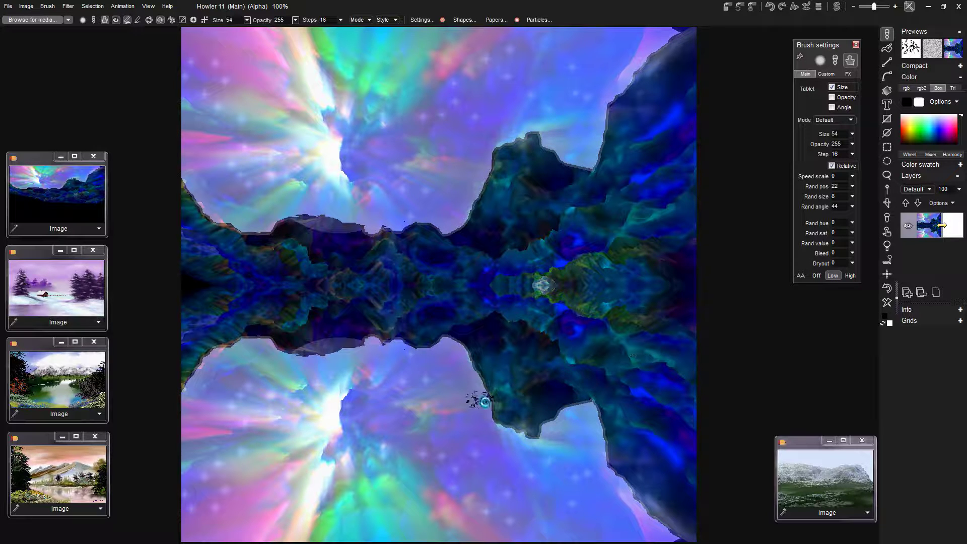
pyautogui.hotkey('ctrl', 'z')
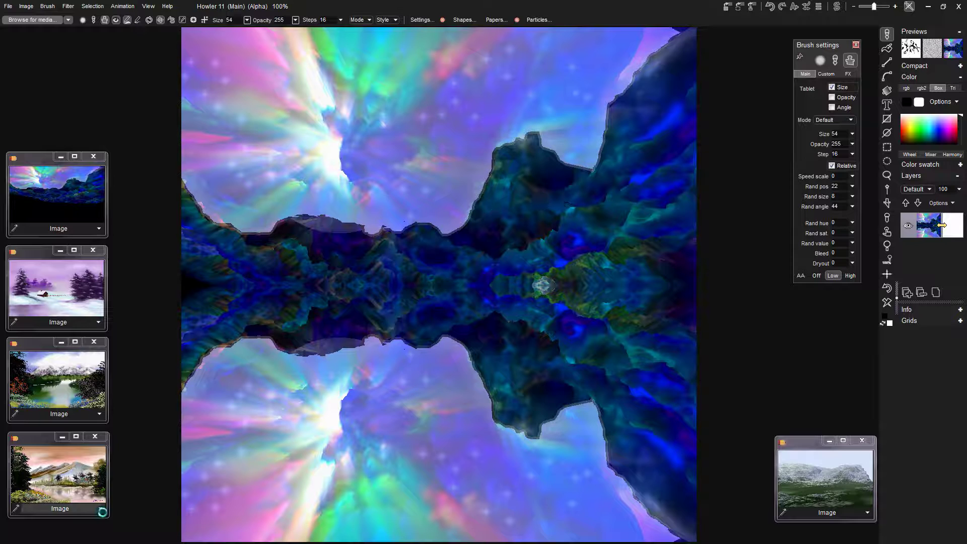
# Step: Replace the working image with the stored pink-sky mountain lake scene while the vertical mirror is on
pyautogui.rightClick(100, 508)
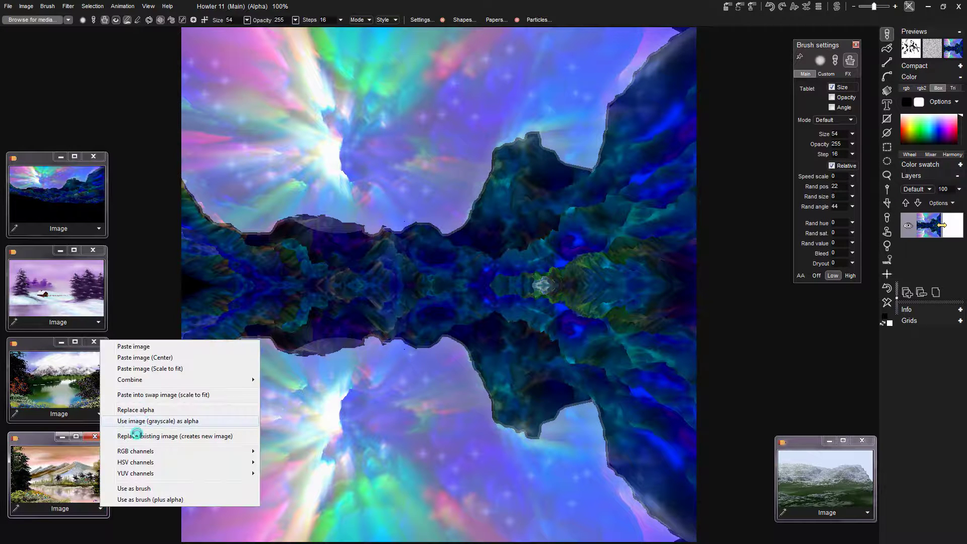
pyautogui.click(135, 433)
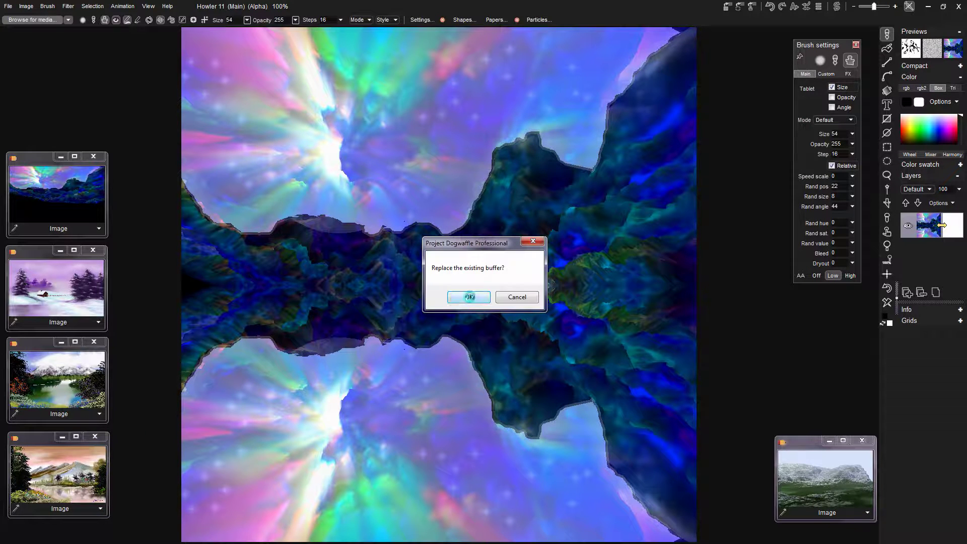
pyautogui.click(469, 297)
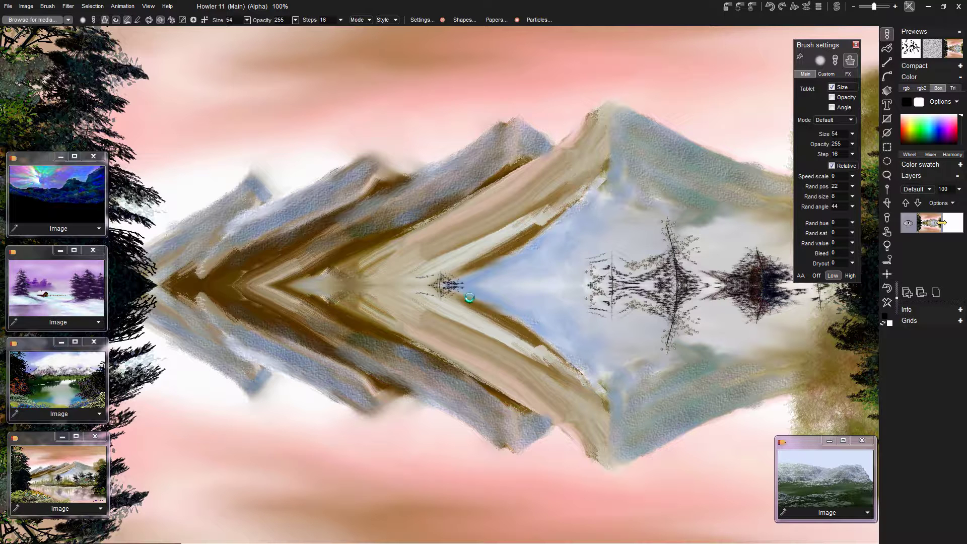
pyautogui.moveTo(293, 210); pyautogui.dragTo(257, 194)
# Step: Clear the vertical mirror and reload the stored pink-sky mountain lake scene as the working image
pyautogui.click(202, 21)
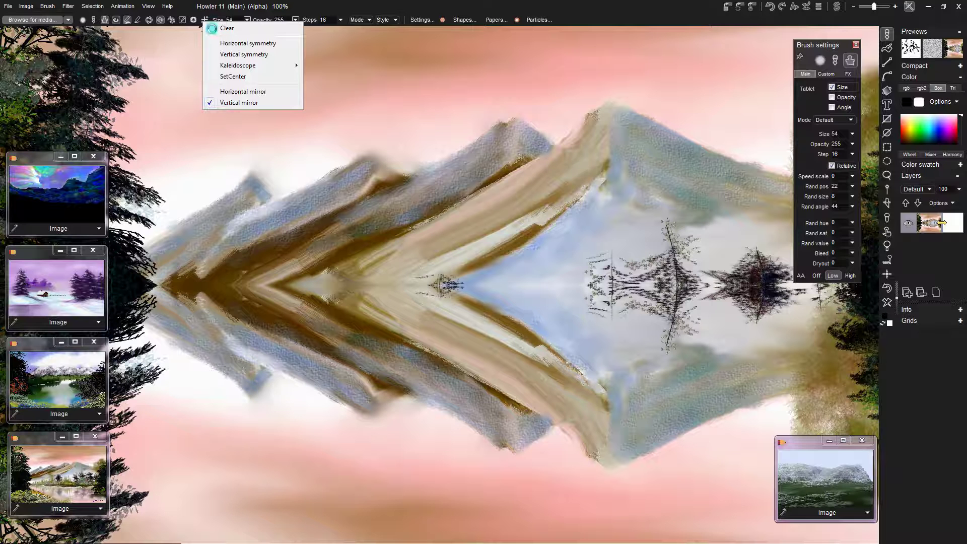
pyautogui.click(211, 28)
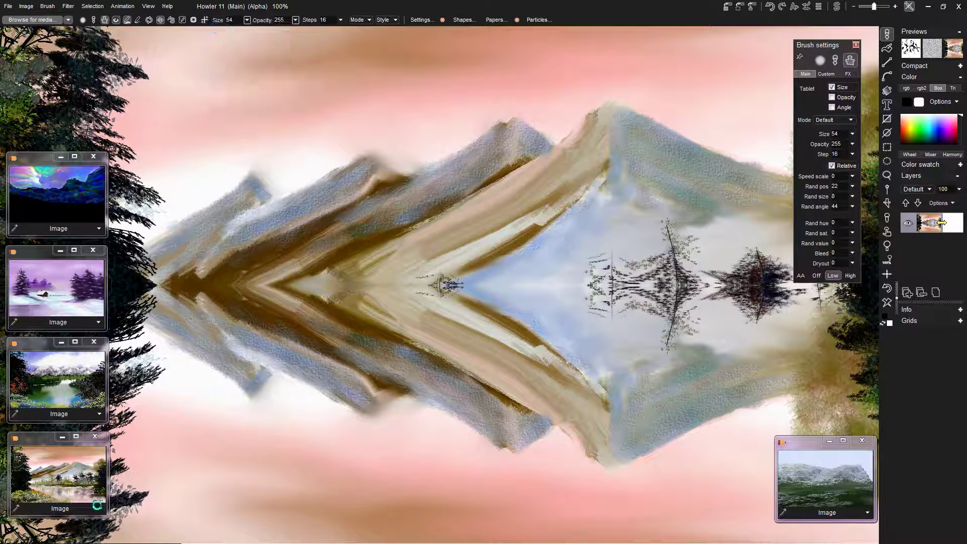
pyautogui.click(97, 506)
pyautogui.click(97, 508)
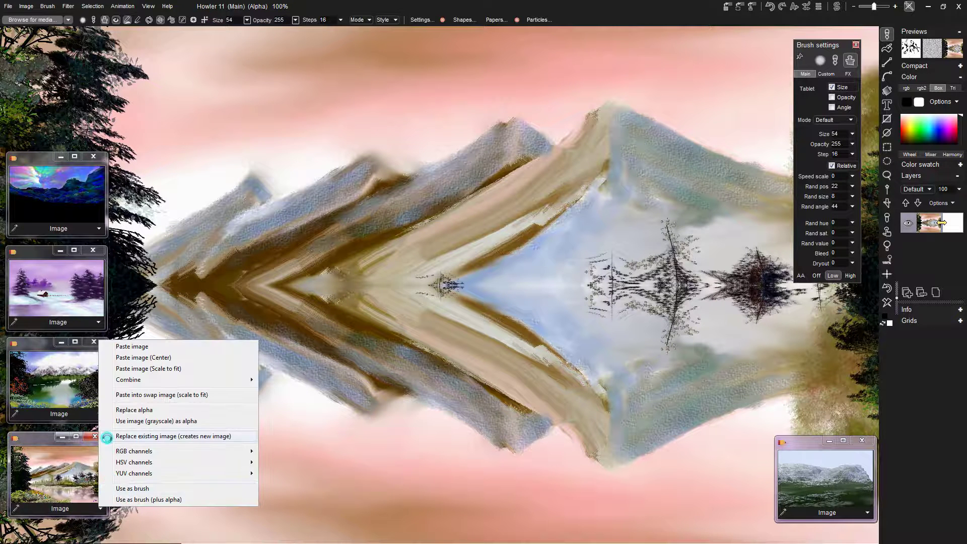
pyautogui.click(167, 436)
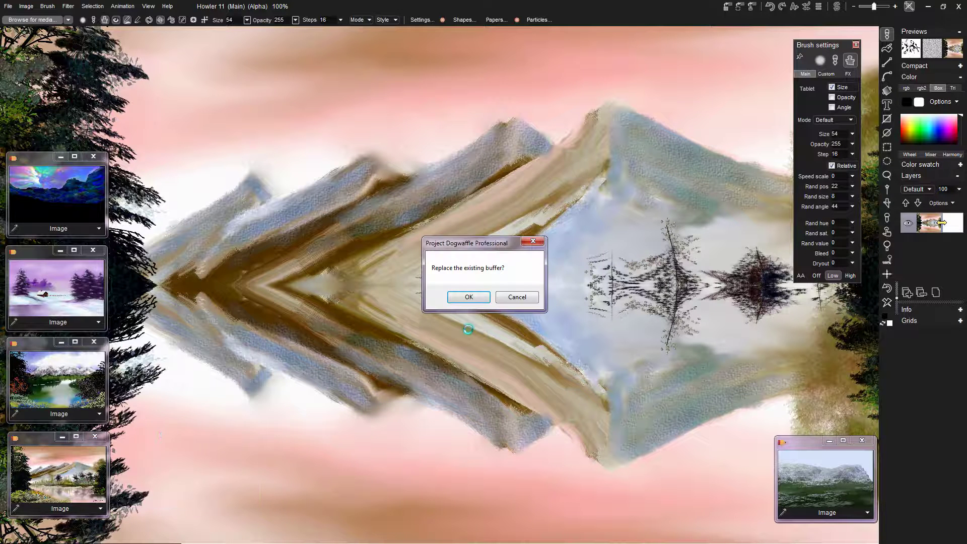
pyautogui.click(470, 297)
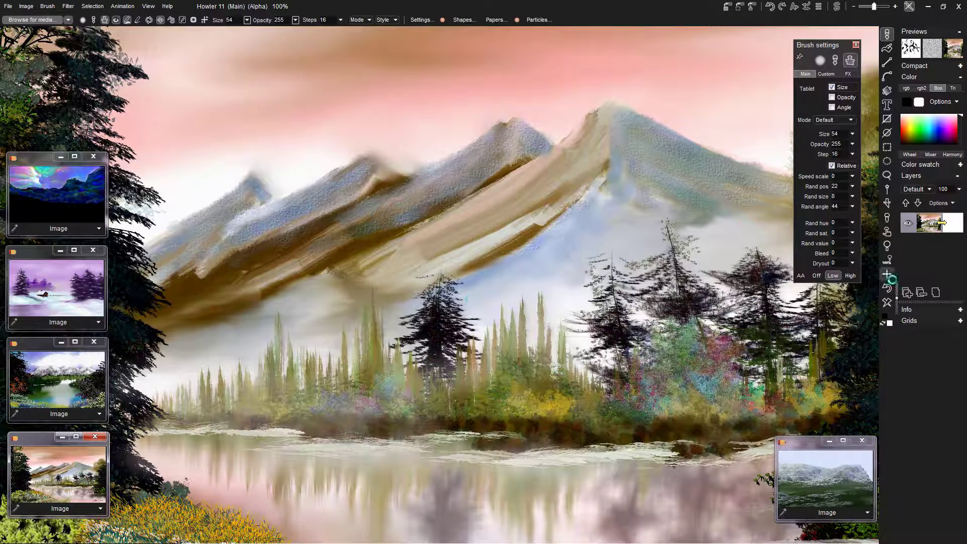
pyautogui.click(889, 275)
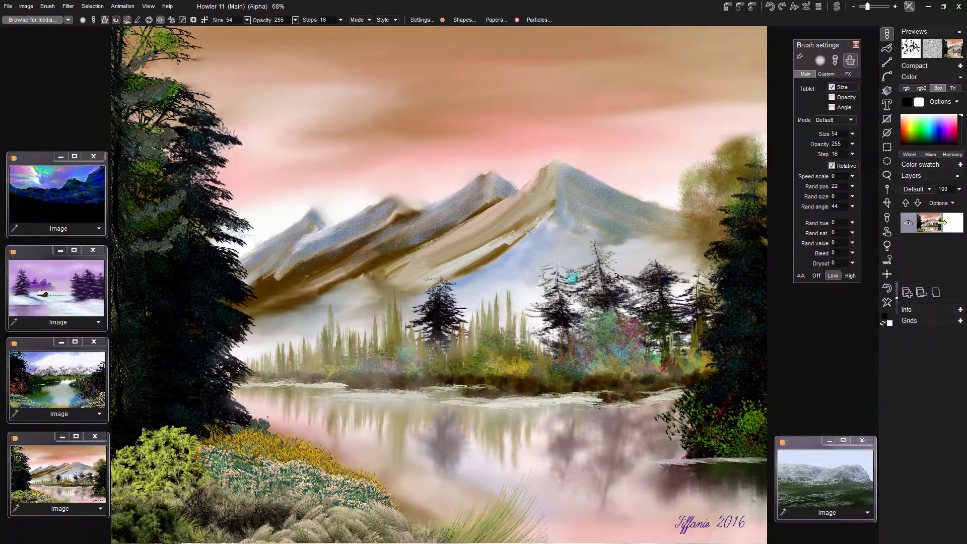
pyautogui.click(324, 291)
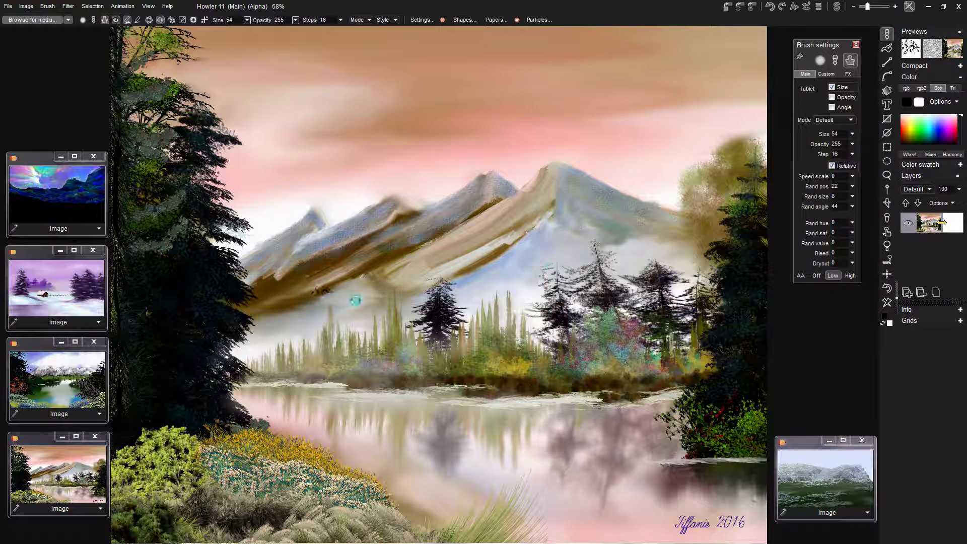
pyautogui.click(447, 351)
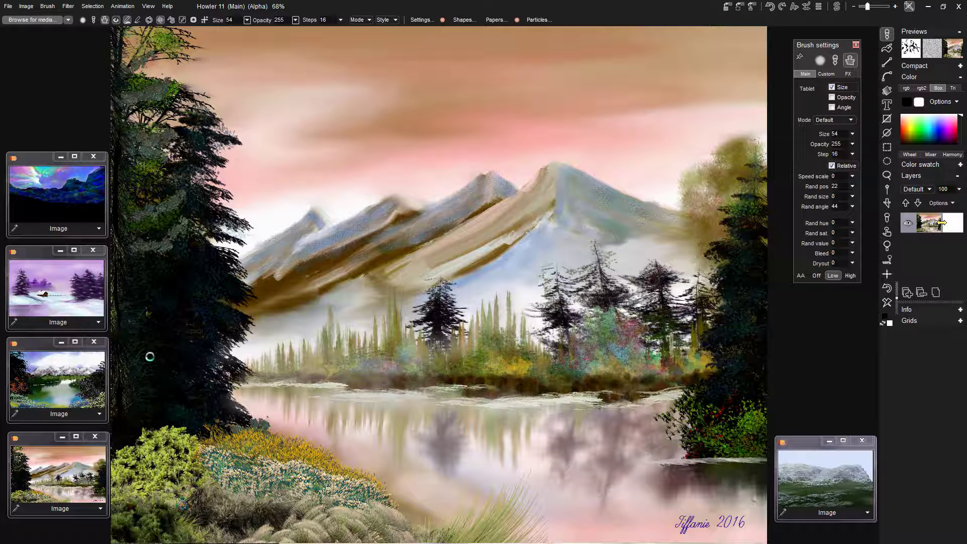
pyautogui.moveTo(294, 445); pyautogui.dragTo(312, 454)
# Step: Replace the working image with the stored snowy cliffs and green valley terrain, and clear its selection
pyautogui.click(868, 512)
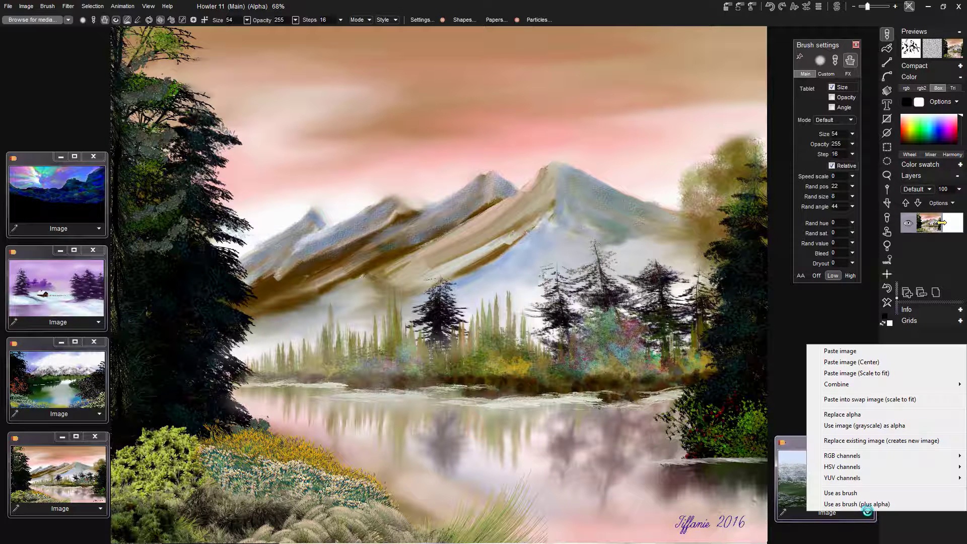
pyautogui.click(865, 440)
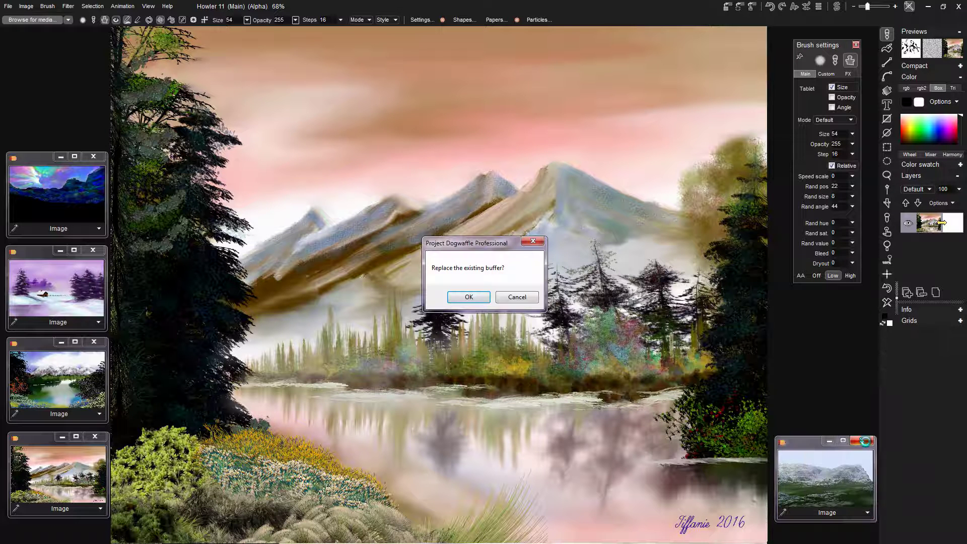
pyautogui.click(468, 296)
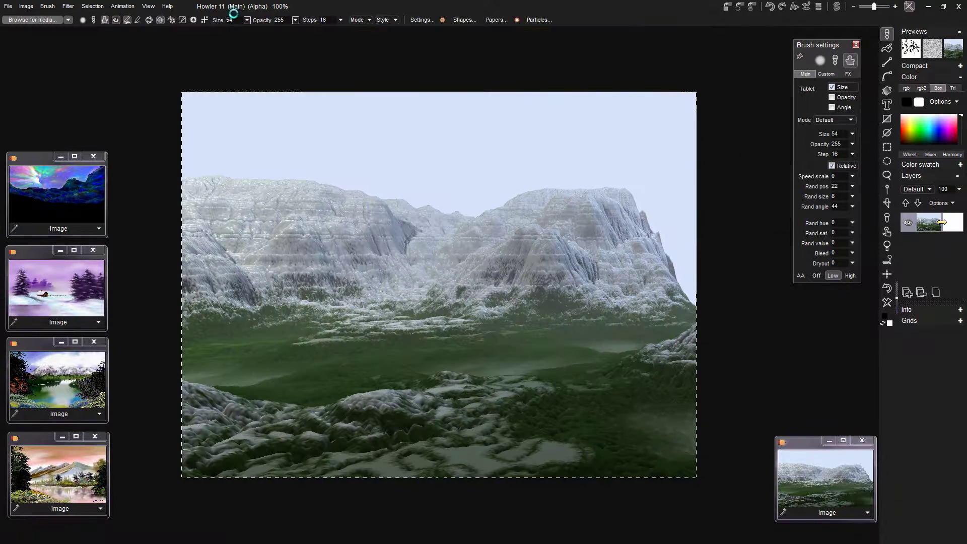
pyautogui.click(92, 6)
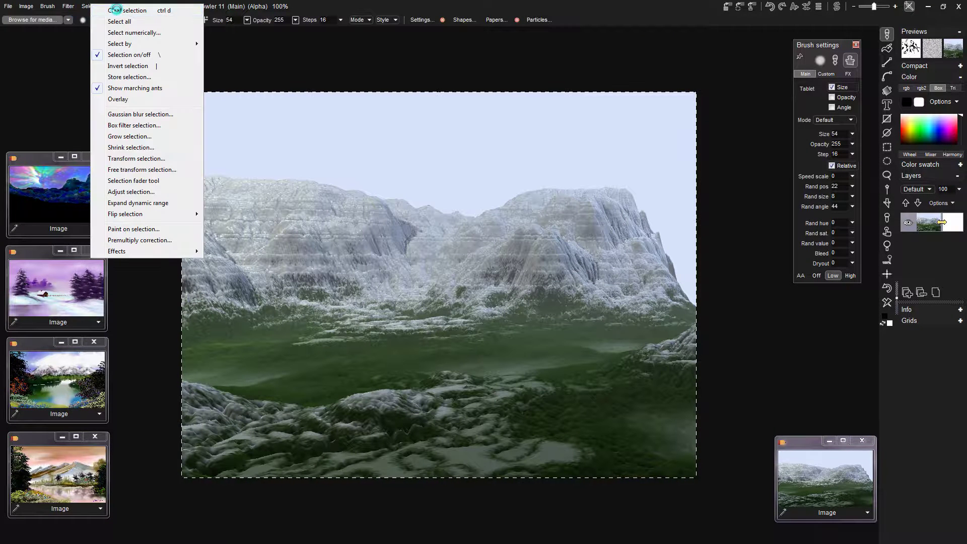
pyautogui.click(115, 10)
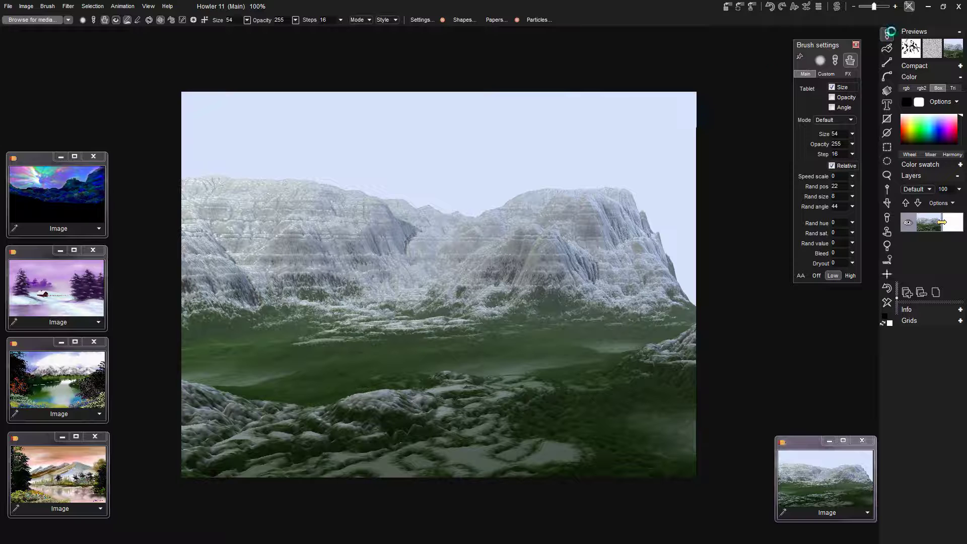
# Step: Paint a soft white glow over the lower-centre foreground with a white airbrush at size 100 and opacity 80
pyautogui.click(888, 33)
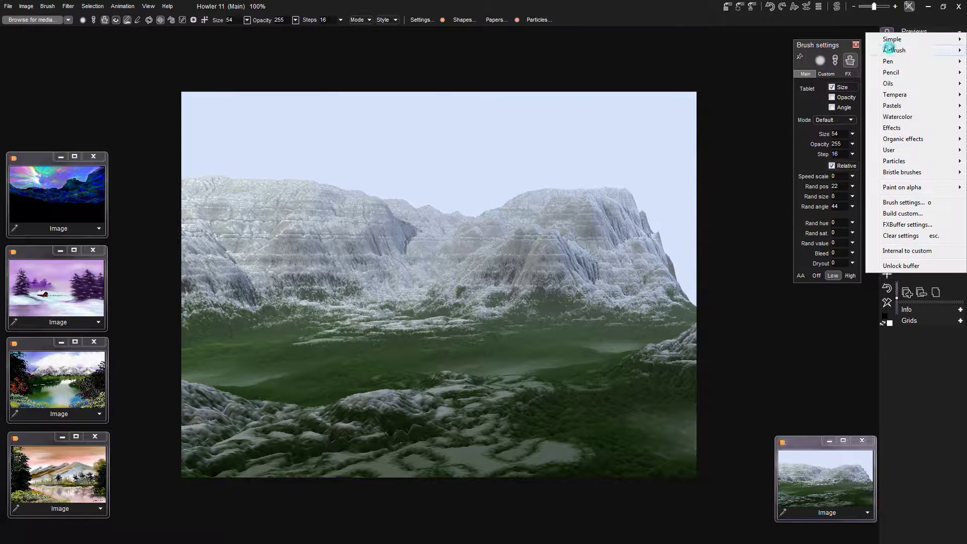
pyautogui.moveTo(892, 50)
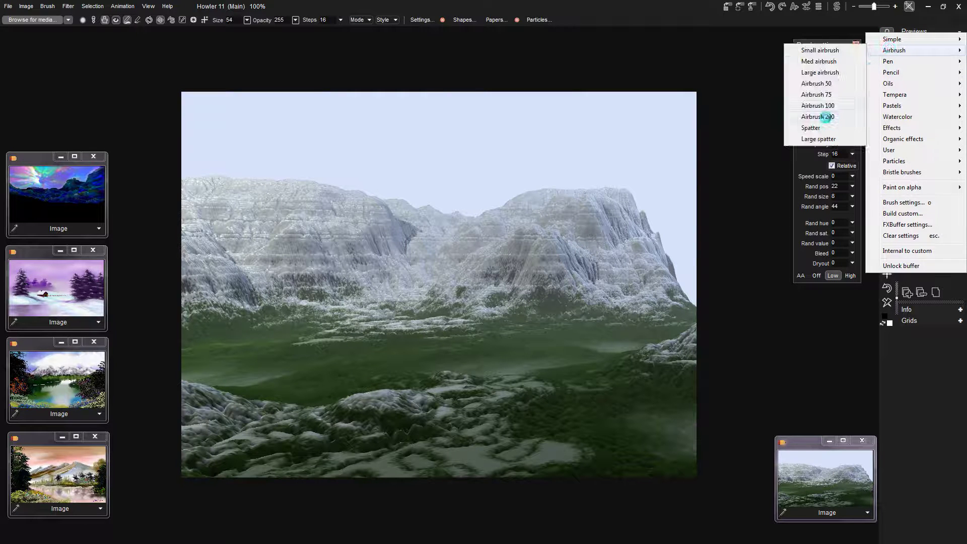
pyautogui.click(827, 117)
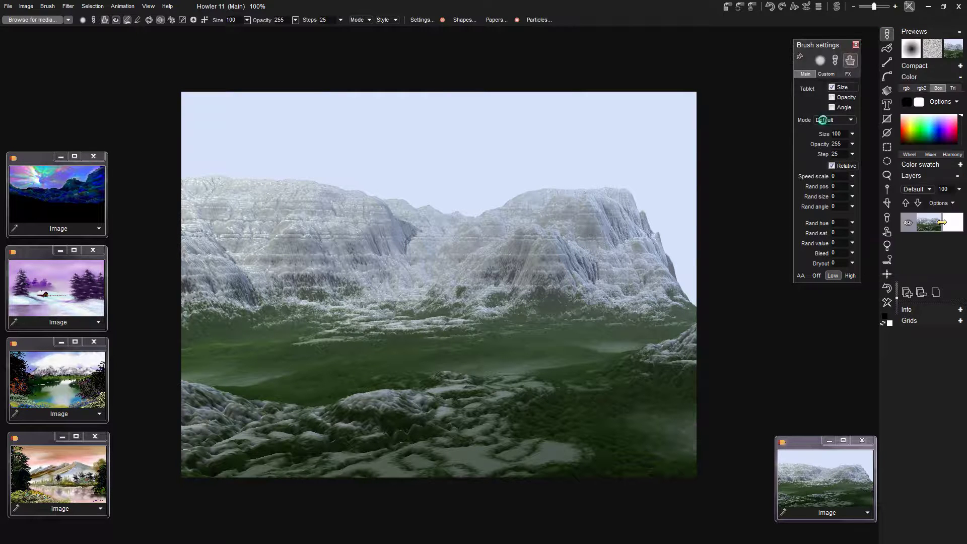
pyautogui.click(881, 323)
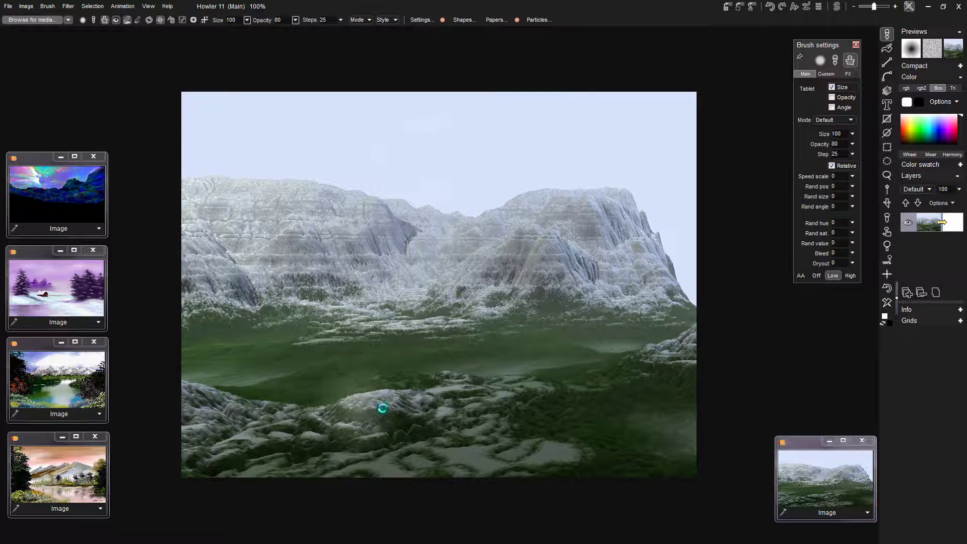
pyautogui.moveTo(380, 403)
pyautogui.mouseDown()
pyautogui.moveTo(389, 402)
pyautogui.moveTo(395, 428)
pyautogui.moveTo(443, 453)
pyautogui.moveTo(335, 462)
pyautogui.moveTo(312, 448)
pyautogui.moveTo(565, 500)
pyautogui.mouseUp()
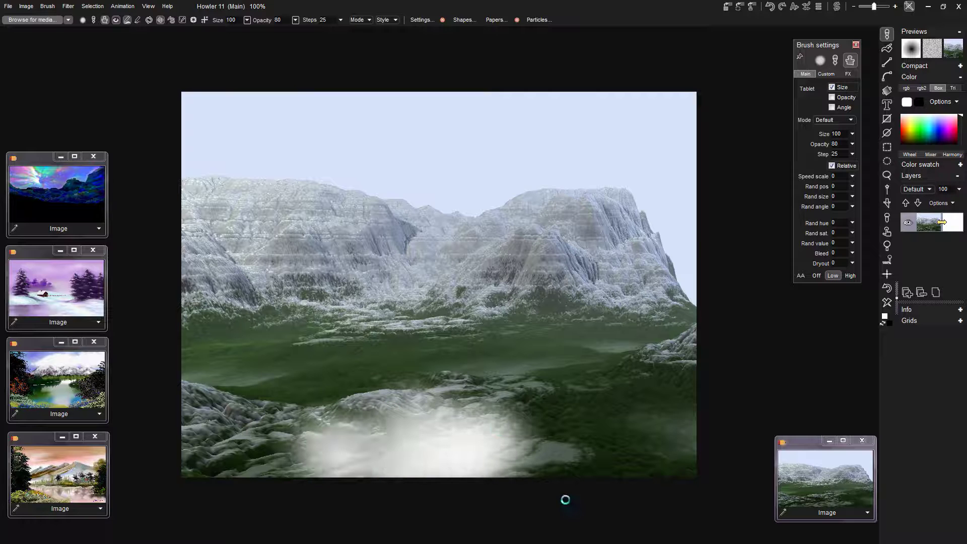
pyautogui.moveTo(423, 523)
pyautogui.mouseDown()
pyautogui.moveTo(354, 469)
pyautogui.moveTo(324, 469)
pyautogui.moveTo(355, 466)
pyautogui.mouseUp()
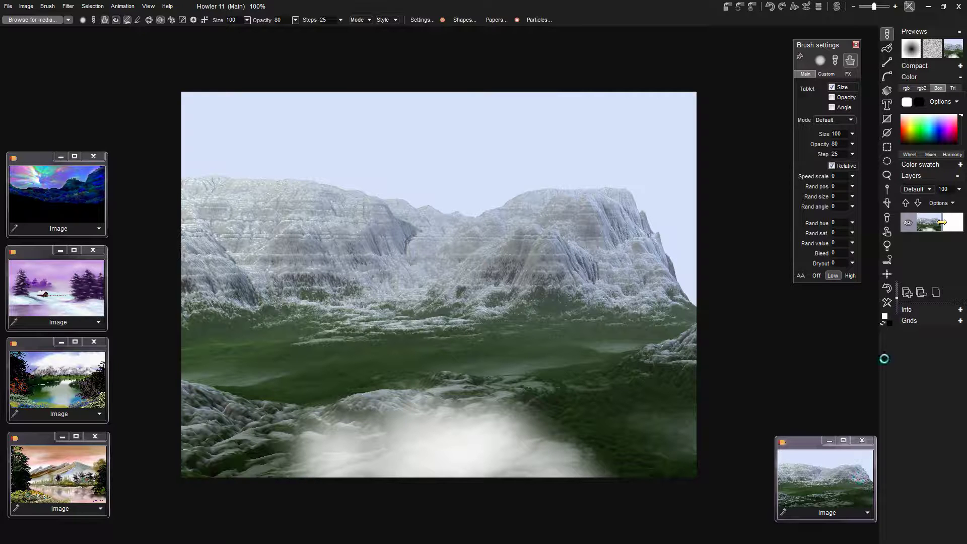
# Step: Load the Awesome Water brush and smear the foreground's right and centre areas vertically into reflective water
pyautogui.moveTo(168, 316); pyautogui.dragTo(164, 348)
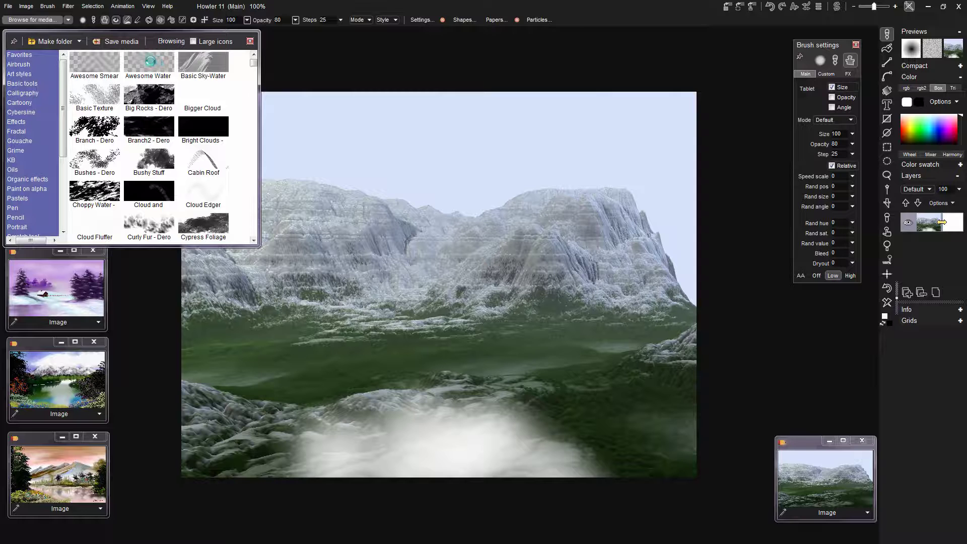
pyautogui.doubleClick(151, 61)
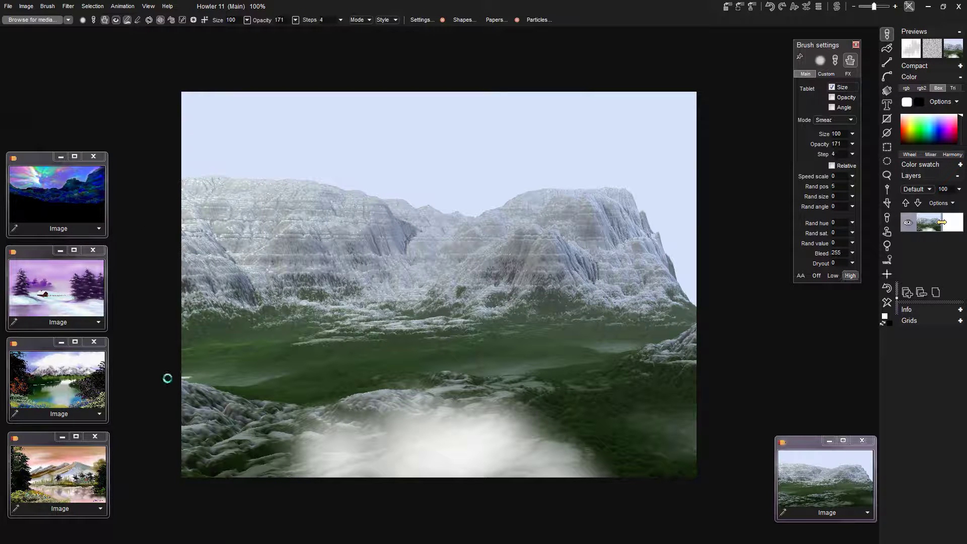
pyautogui.moveTo(208, 336); pyautogui.dragTo(233, 335)
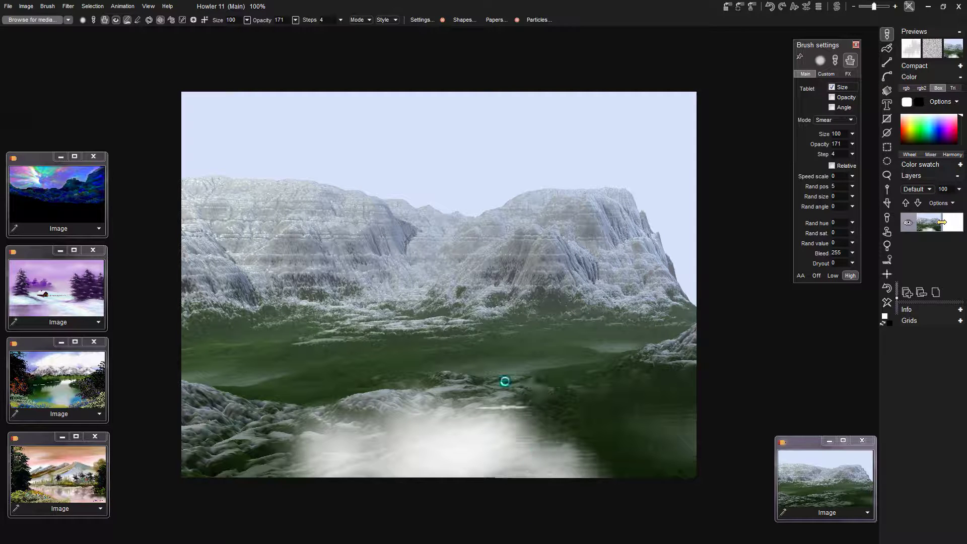
pyautogui.moveTo(503, 383); pyautogui.dragTo(501, 525)
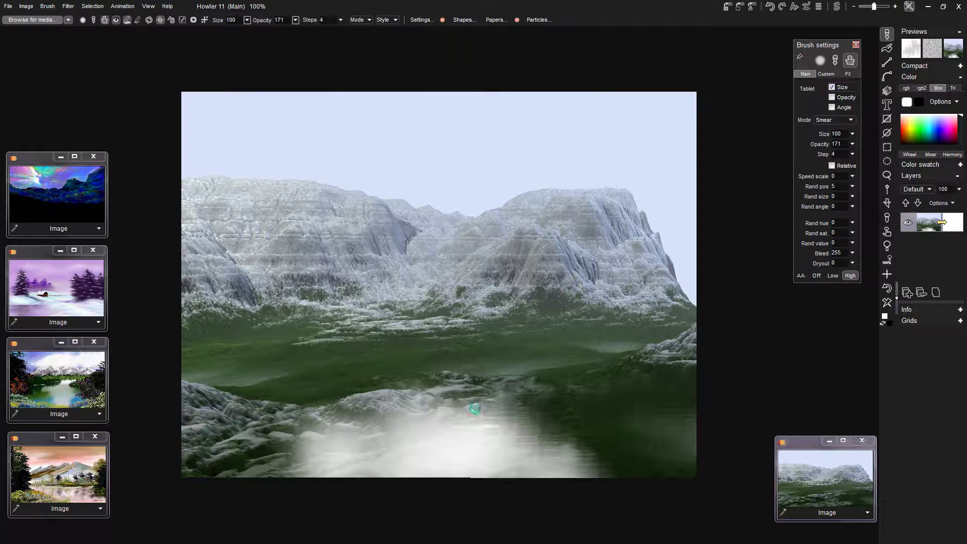
pyautogui.moveTo(460, 382); pyautogui.dragTo(460, 525)
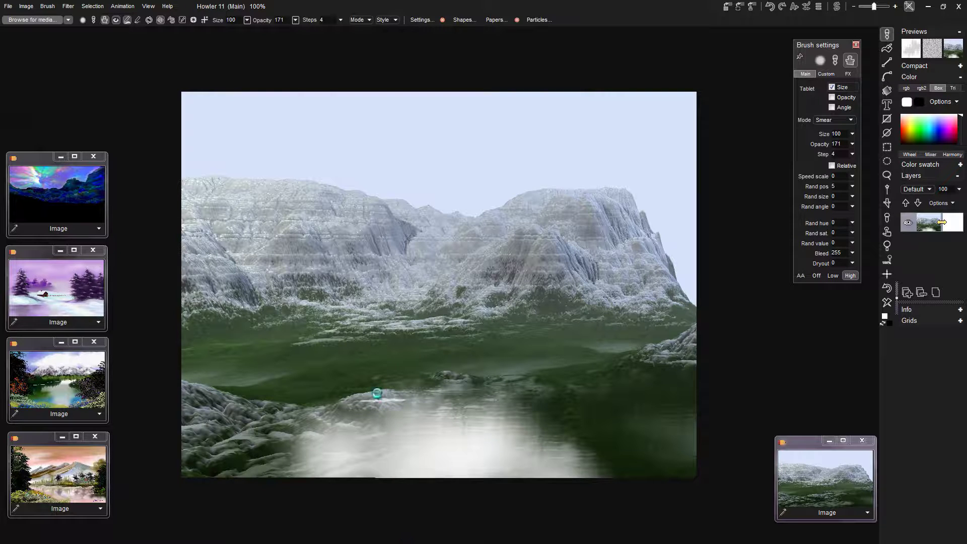
pyautogui.moveTo(378, 388); pyautogui.dragTo(373, 515)
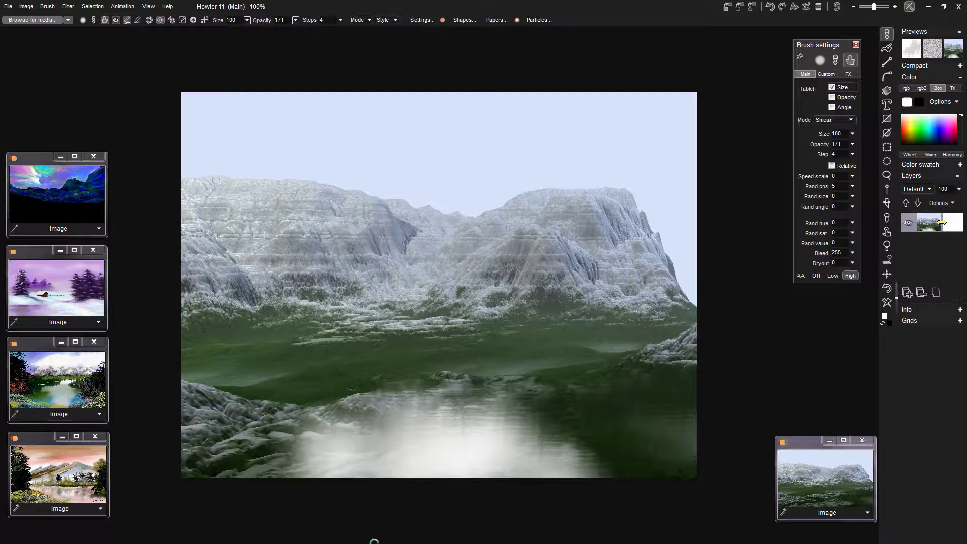
pyautogui.moveTo(373, 420)
pyautogui.mouseDown()
pyautogui.moveTo(348, 418)
pyautogui.moveTo(345, 385)
pyautogui.moveTo(337, 445)
pyautogui.moveTo(318, 395)
pyautogui.moveTo(310, 492)
pyautogui.mouseUp()
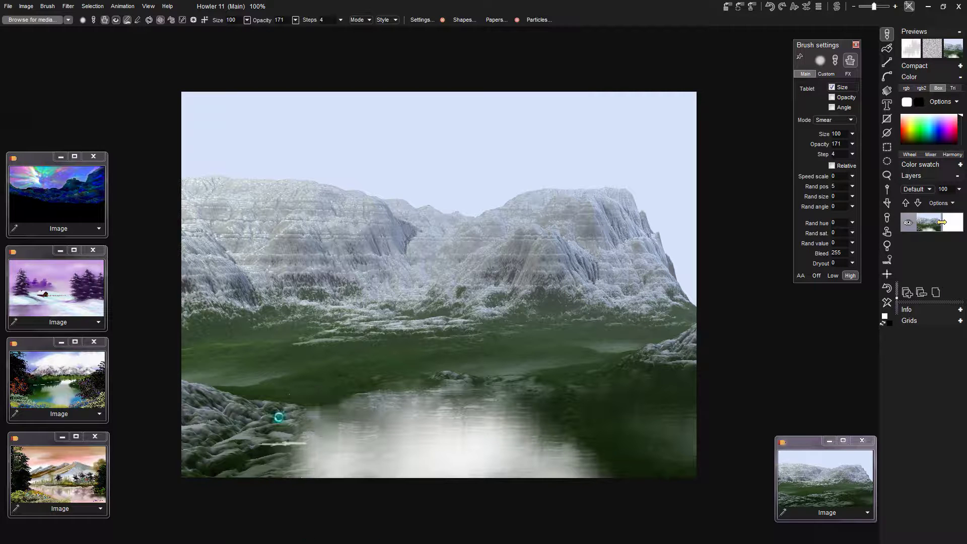
# Step: Smear the rocky foreground at the image's lower left downward so it blends into the water
pyautogui.moveTo(315, 399)
pyautogui.mouseDown()
pyautogui.moveTo(288, 400)
pyautogui.moveTo(280, 522)
pyautogui.moveTo(272, 402)
pyautogui.moveTo(261, 477)
pyautogui.moveTo(237, 401)
pyautogui.moveTo(244, 424)
pyautogui.mouseUp()
pyautogui.hotkey('ctrl', 'z')
pyautogui.hotkey('ctrl', 'z')
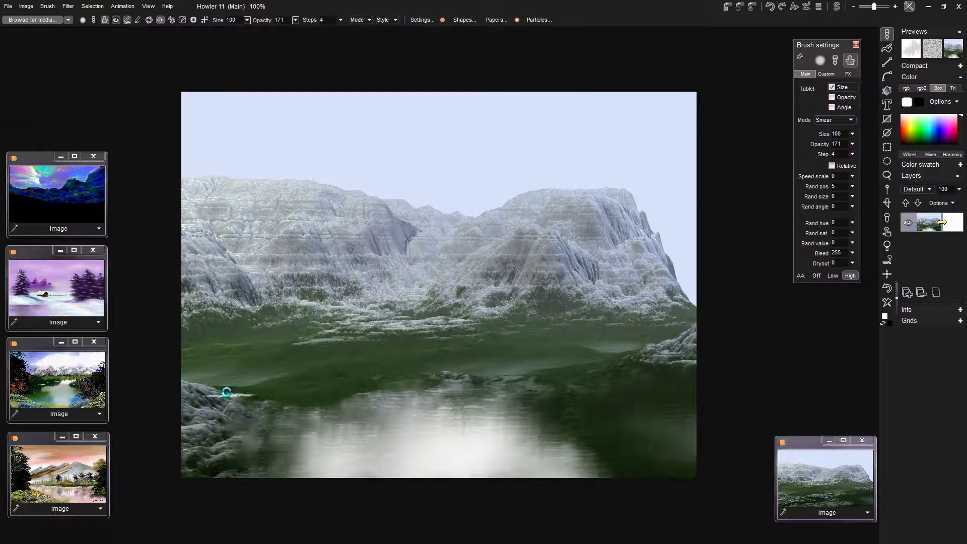
pyautogui.moveTo(227, 392)
pyautogui.mouseDown()
pyautogui.moveTo(210, 536)
pyautogui.moveTo(196, 399)
pyautogui.moveTo(199, 540)
pyautogui.mouseUp()
pyautogui.moveTo(213, 477)
pyautogui.mouseDown()
pyautogui.moveTo(203, 495)
pyautogui.moveTo(205, 447)
pyautogui.moveTo(235, 499)
pyautogui.moveTo(256, 429)
pyautogui.moveTo(253, 441)
pyautogui.moveTo(309, 511)
pyautogui.moveTo(325, 427)
pyautogui.mouseUp()
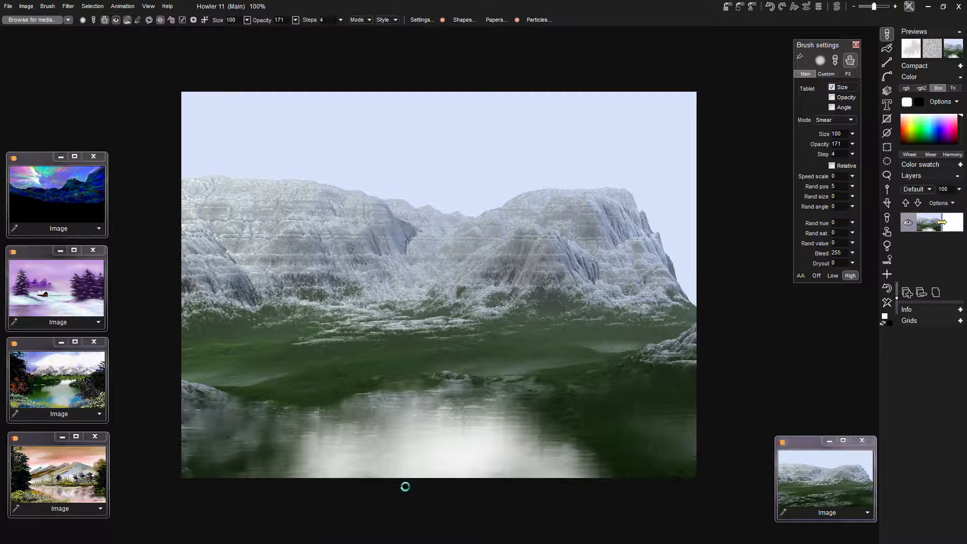
# Step: Smear the dark lower-right bank and go over the rest of the lake to even out the reflections
pyautogui.moveTo(524, 452)
pyautogui.mouseDown()
pyautogui.moveTo(533, 415)
pyautogui.moveTo(598, 512)
pyautogui.moveTo(580, 408)
pyautogui.mouseUp()
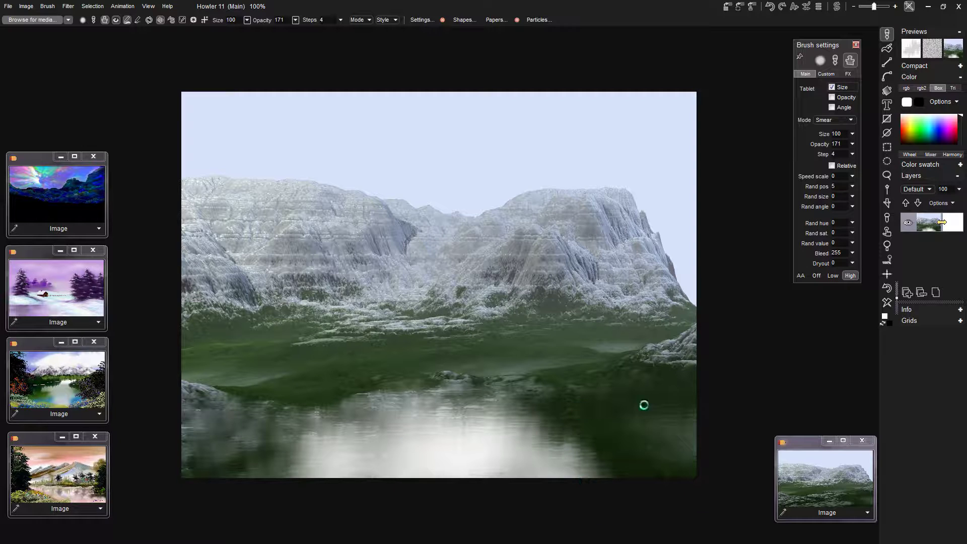
pyautogui.moveTo(689, 400)
pyautogui.mouseDown()
pyautogui.moveTo(691, 407)
pyautogui.moveTo(659, 368)
pyautogui.mouseUp()
pyautogui.moveTo(670, 410)
pyautogui.mouseDown()
pyautogui.moveTo(629, 392)
pyautogui.moveTo(626, 378)
pyautogui.mouseUp()
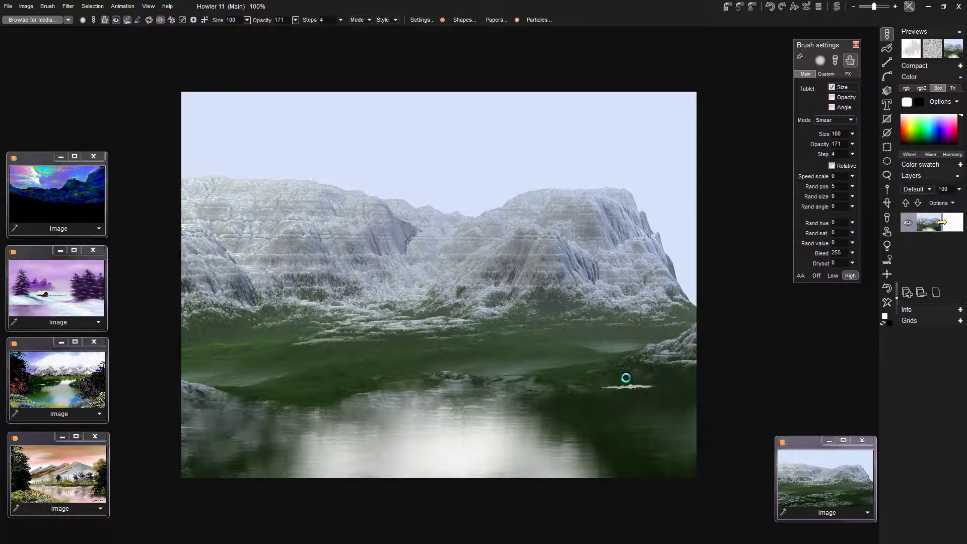
pyautogui.moveTo(615, 495)
pyautogui.mouseDown()
pyautogui.moveTo(530, 386)
pyautogui.moveTo(516, 527)
pyautogui.moveTo(476, 474)
pyautogui.moveTo(479, 399)
pyautogui.moveTo(473, 497)
pyautogui.moveTo(445, 516)
pyautogui.mouseUp()
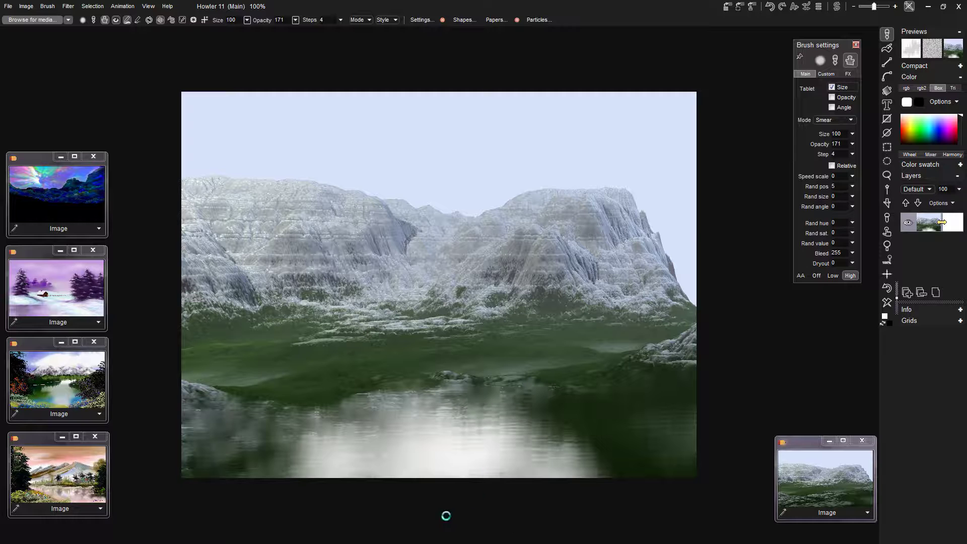
pyautogui.moveTo(438, 378)
pyautogui.mouseDown()
pyautogui.moveTo(436, 395)
pyautogui.moveTo(397, 433)
pyautogui.moveTo(380, 391)
pyautogui.moveTo(371, 460)
pyautogui.moveTo(341, 389)
pyautogui.moveTo(337, 471)
pyautogui.moveTo(302, 391)
pyautogui.moveTo(263, 424)
pyautogui.moveTo(258, 393)
pyautogui.moveTo(250, 489)
pyautogui.moveTo(210, 393)
pyautogui.moveTo(205, 540)
pyautogui.moveTo(195, 393)
pyautogui.mouseUp()
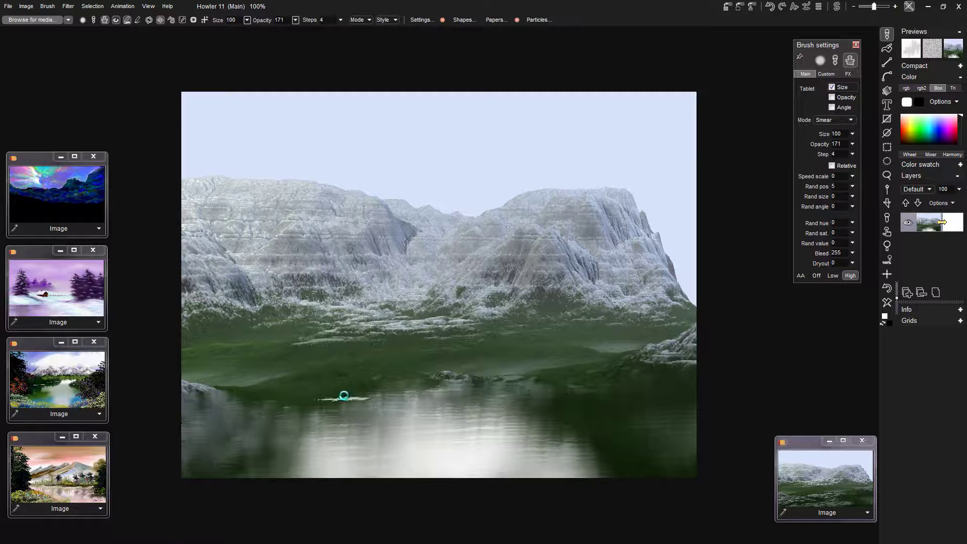
pyautogui.moveTo(340, 388)
pyautogui.mouseDown()
pyautogui.moveTo(409, 380)
pyautogui.moveTo(410, 508)
pyautogui.mouseUp()
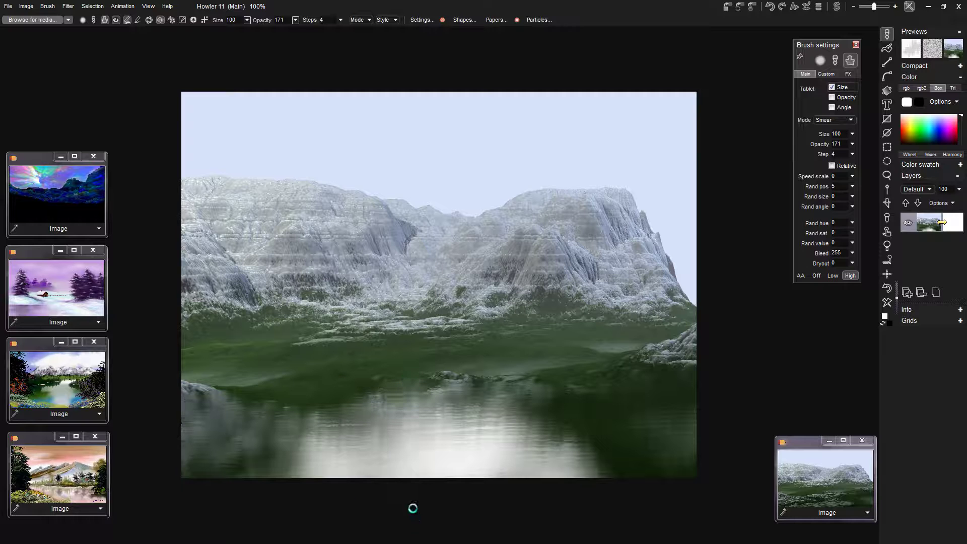
pyautogui.moveTo(532, 474)
pyautogui.mouseDown()
pyautogui.moveTo(642, 398)
pyautogui.moveTo(569, 377)
pyautogui.moveTo(581, 380)
pyautogui.moveTo(579, 458)
pyautogui.moveTo(601, 482)
pyautogui.moveTo(647, 380)
pyautogui.moveTo(684, 404)
pyautogui.moveTo(686, 383)
pyautogui.moveTo(659, 542)
pyautogui.mouseUp()
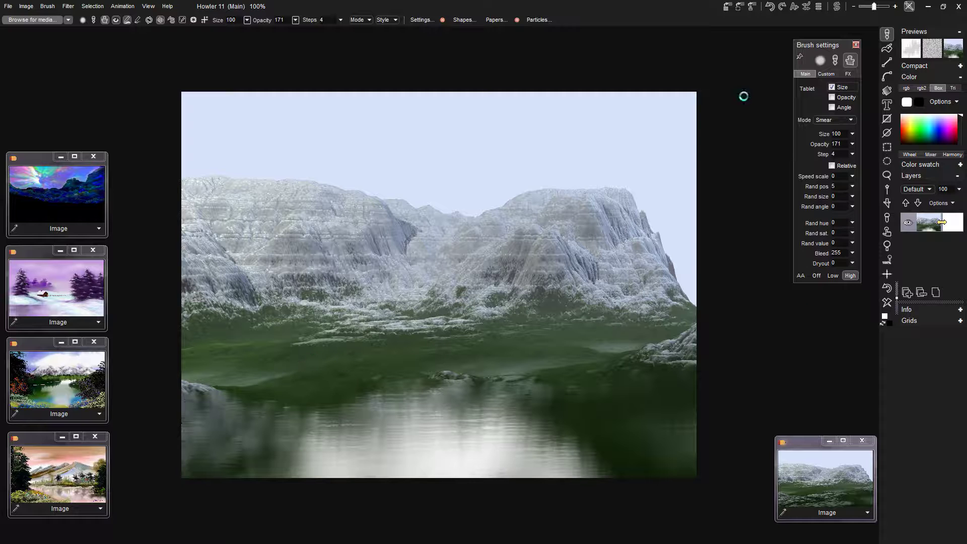
# Step: Load the Land Knife2 brush with black as the paint colour, size 73 and random position 0
pyautogui.click(26, 20)
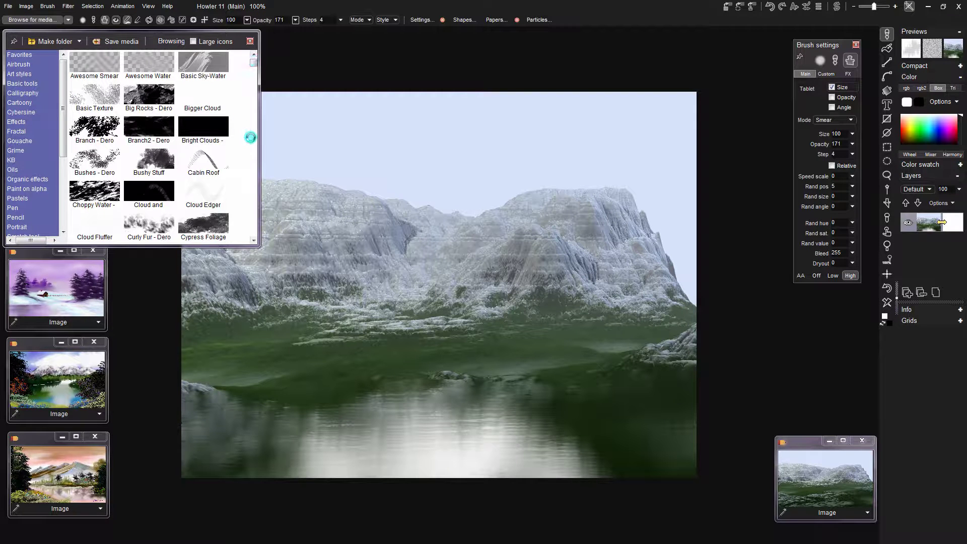
pyautogui.click(251, 138)
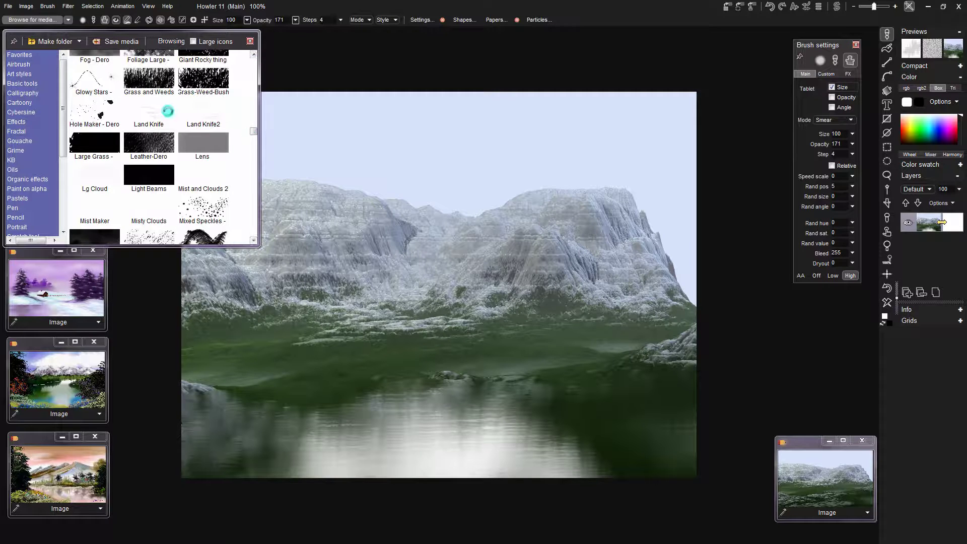
pyautogui.click(203, 115)
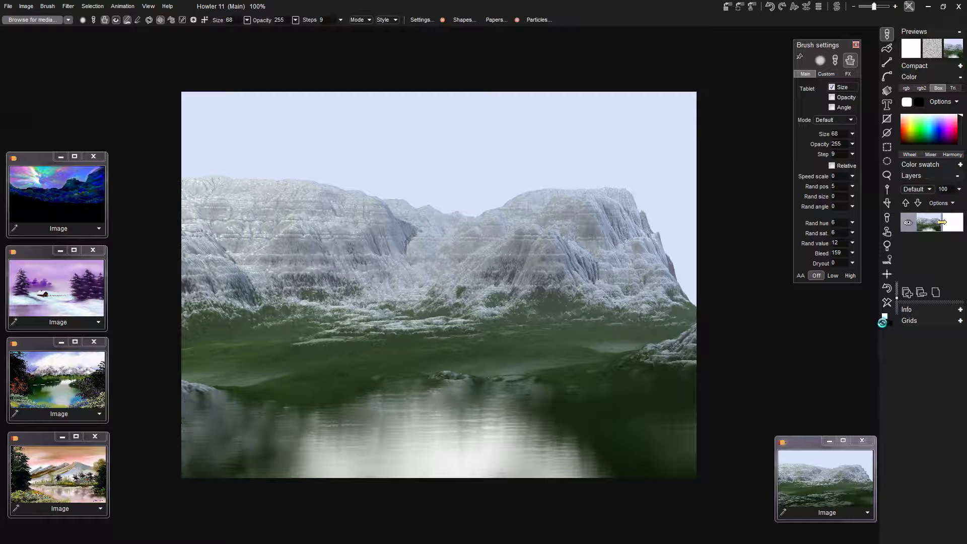
pyautogui.click(883, 323)
pyautogui.click(229, 20)
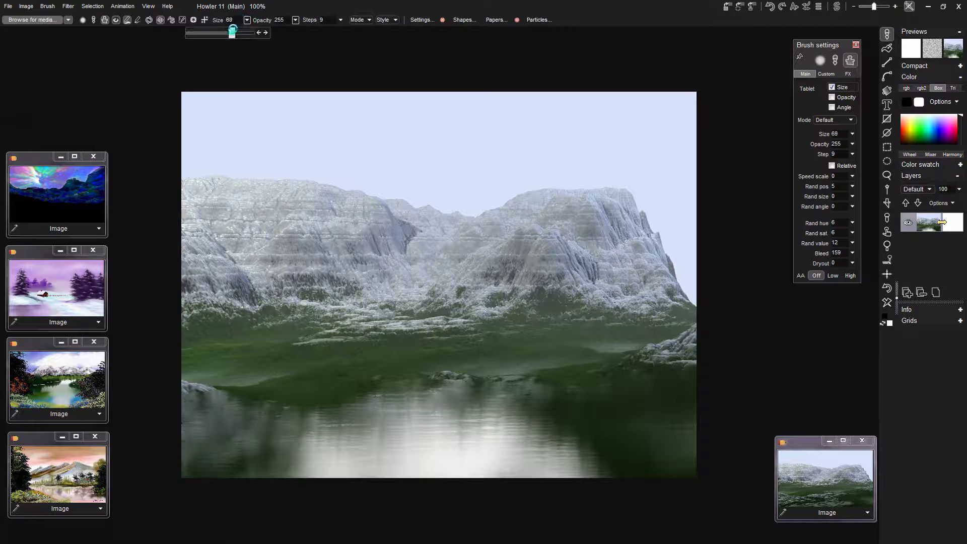
pyautogui.moveTo(232, 31); pyautogui.dragTo(234, 32)
pyautogui.click(853, 187)
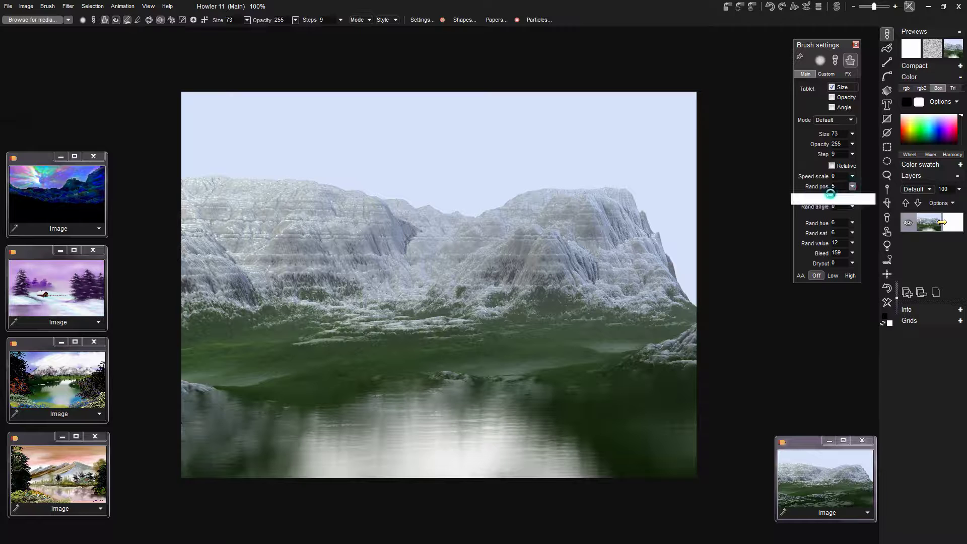
pyautogui.moveTo(830, 194); pyautogui.dragTo(794, 200)
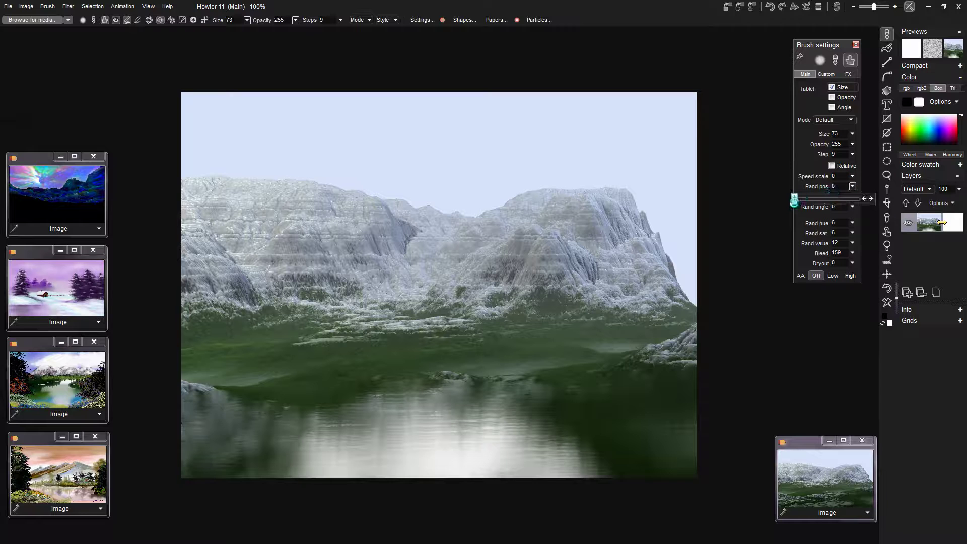
pyautogui.click(799, 151)
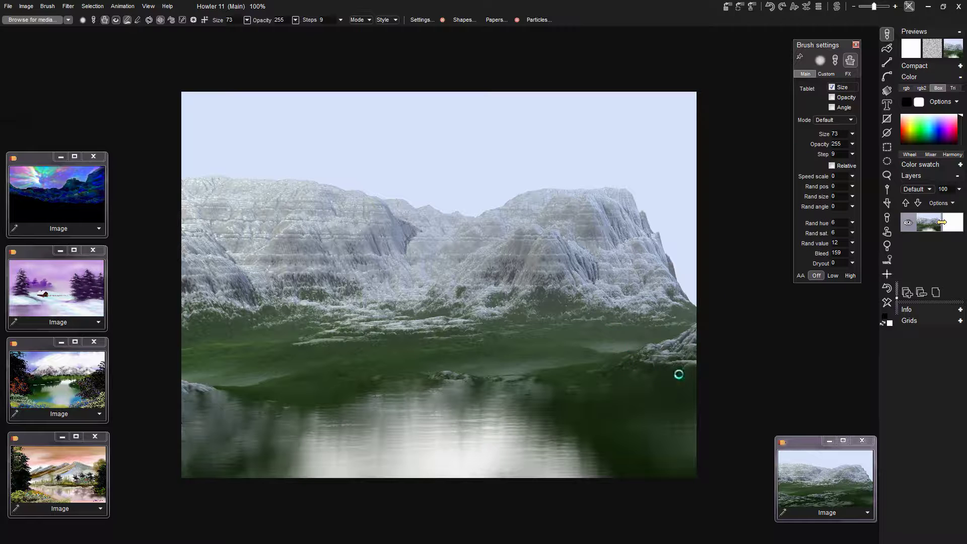
# Step: Undo a short dark test stroke below the right-hand rocks and set the brush size to 16
pyautogui.moveTo(656, 374); pyautogui.dragTo(689, 367)
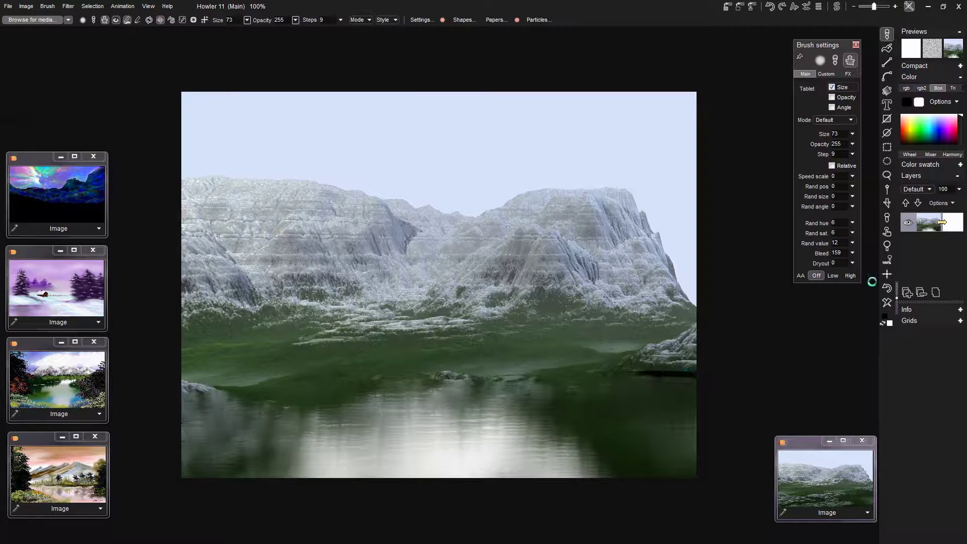
pyautogui.click(888, 288)
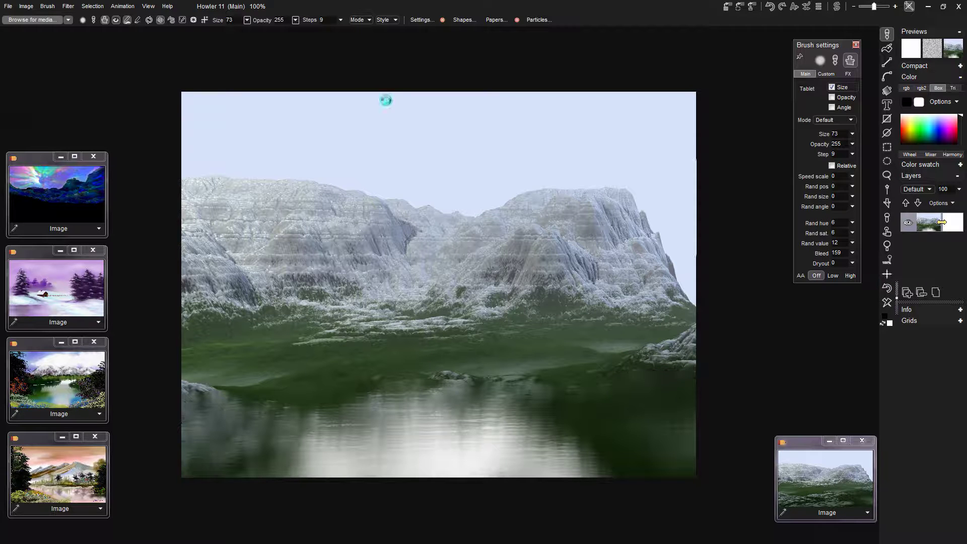
pyautogui.click(224, 20)
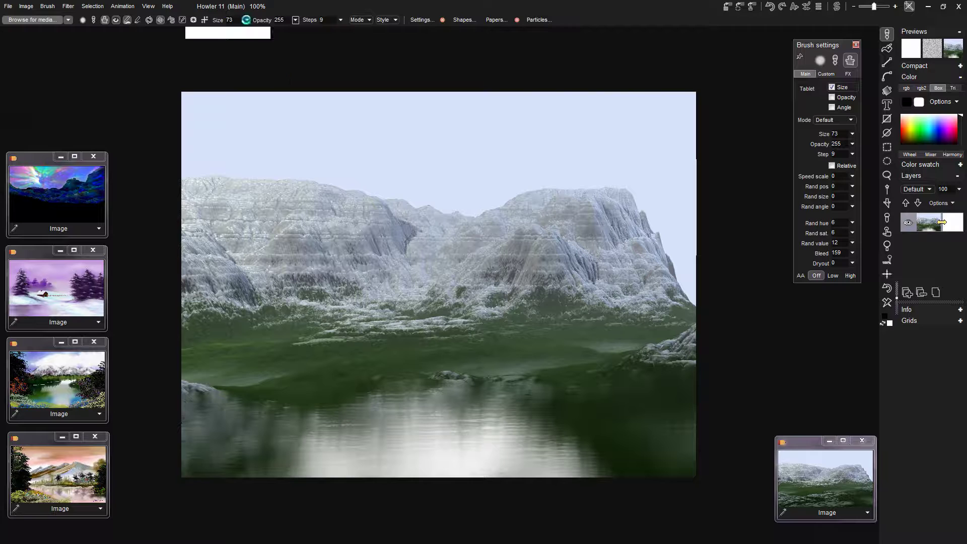
pyautogui.moveTo(237, 33); pyautogui.dragTo(199, 34)
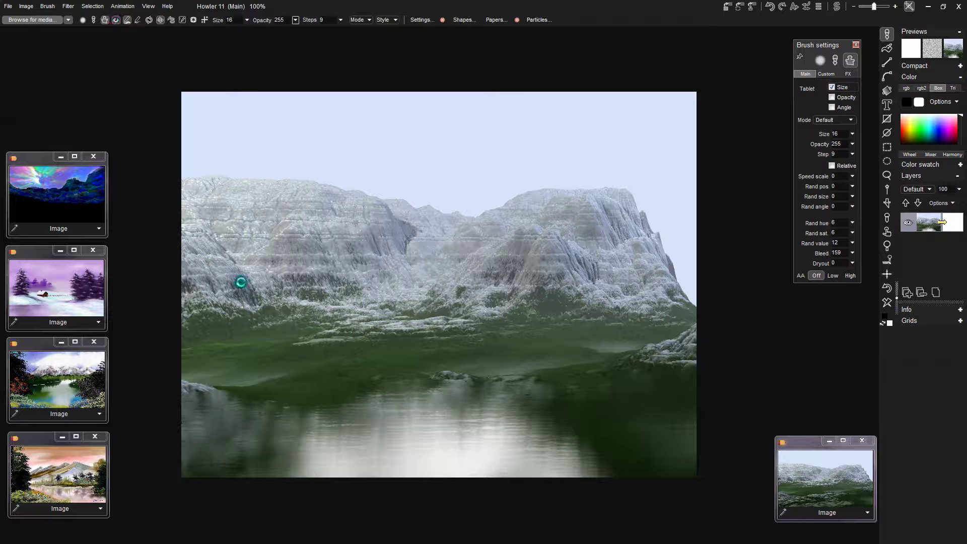
# Step: Paint a thin dark shoreline across the water's far edge, undoing and repainting its left section to follow the bank
pyautogui.moveTo(241, 282); pyautogui.dragTo(242, 296)
pyautogui.moveTo(674, 377)
pyautogui.mouseDown()
pyautogui.moveTo(622, 376)
pyautogui.moveTo(707, 374)
pyautogui.moveTo(565, 375)
pyautogui.mouseUp()
pyautogui.moveTo(495, 374); pyautogui.dragTo(259, 376)
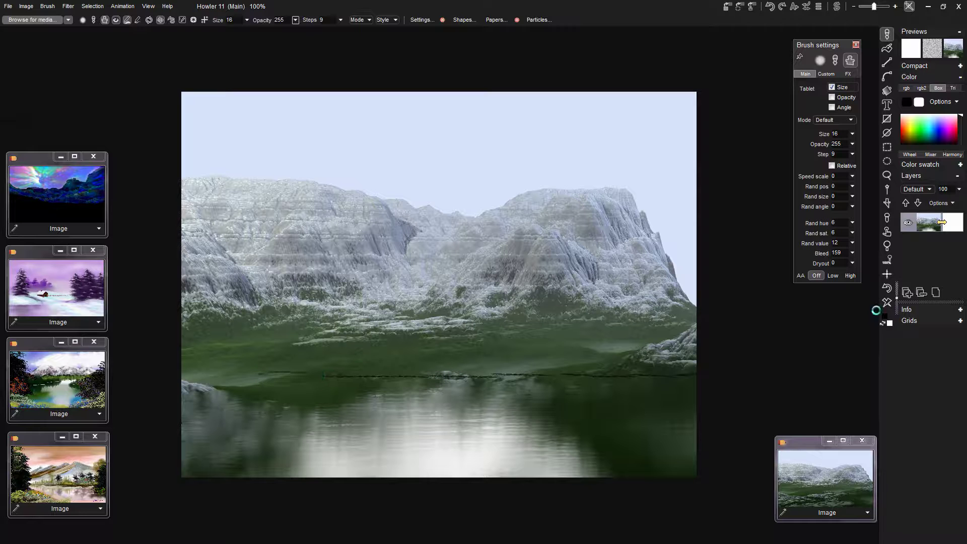
pyautogui.click(887, 288)
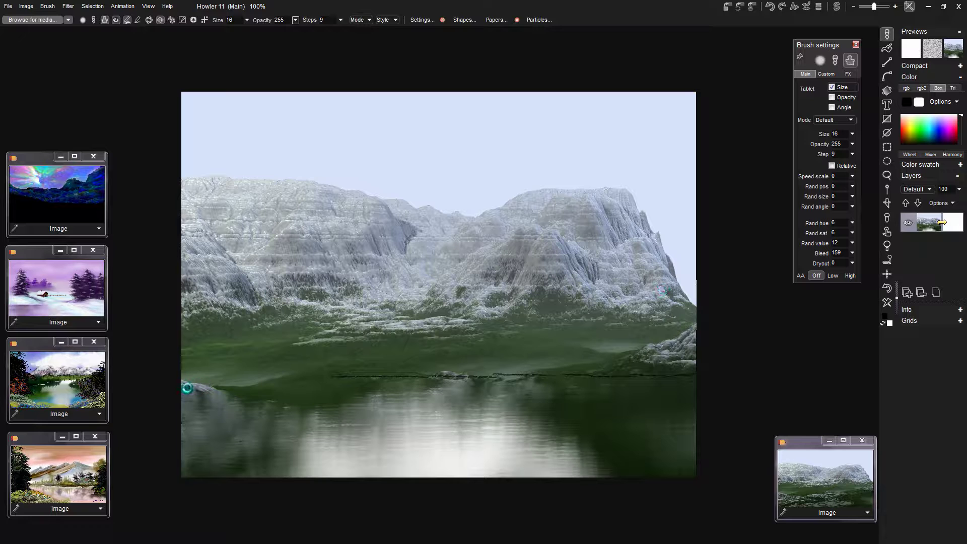
pyautogui.moveTo(187, 388); pyautogui.dragTo(345, 373)
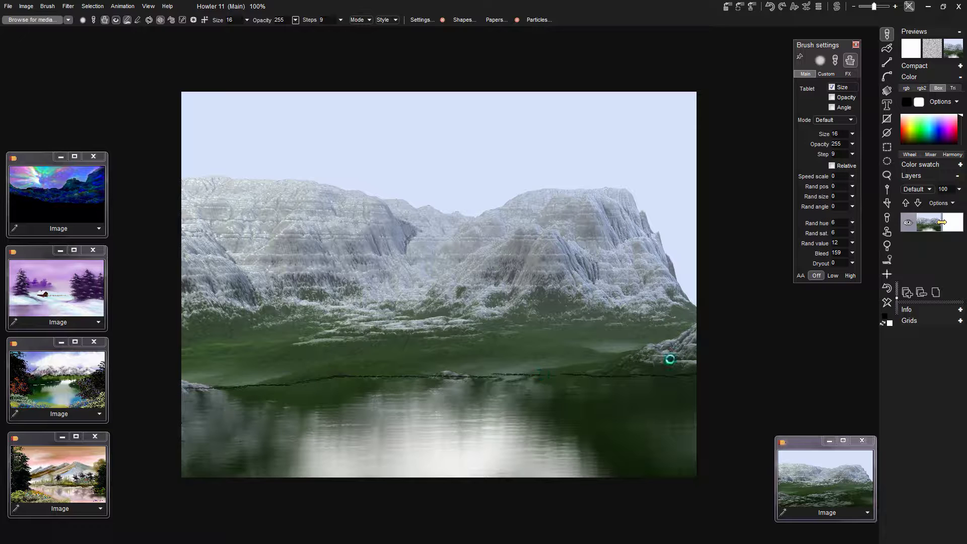
# Step: Switch the paint colour to white and paint a thin highlight along the dark shoreline across the whole width of the water
pyautogui.click(890, 319)
pyautogui.moveTo(182, 389); pyautogui.dragTo(721, 373)
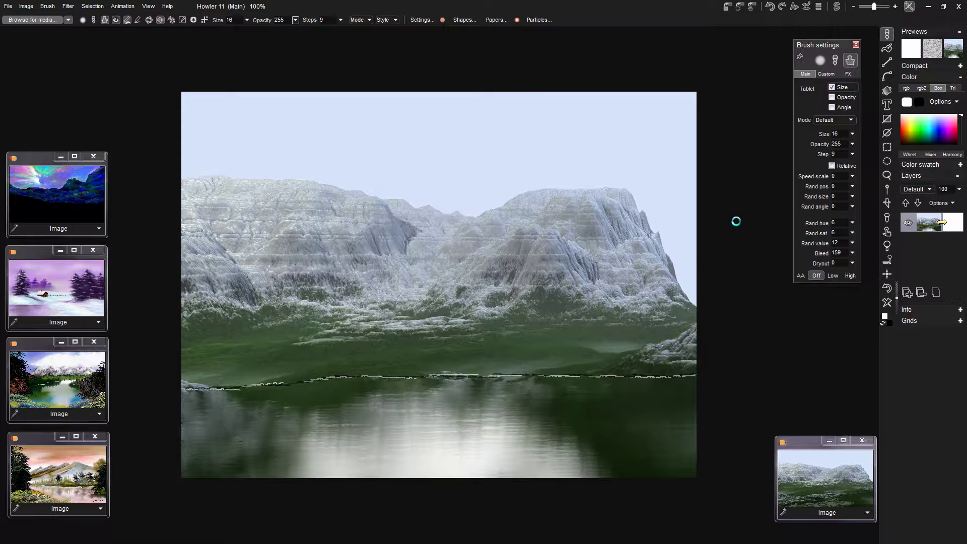
# Step: Replace the working image with the stored mountain lake scene framed by dark trees and fit it to the view
pyautogui.click(811, 444)
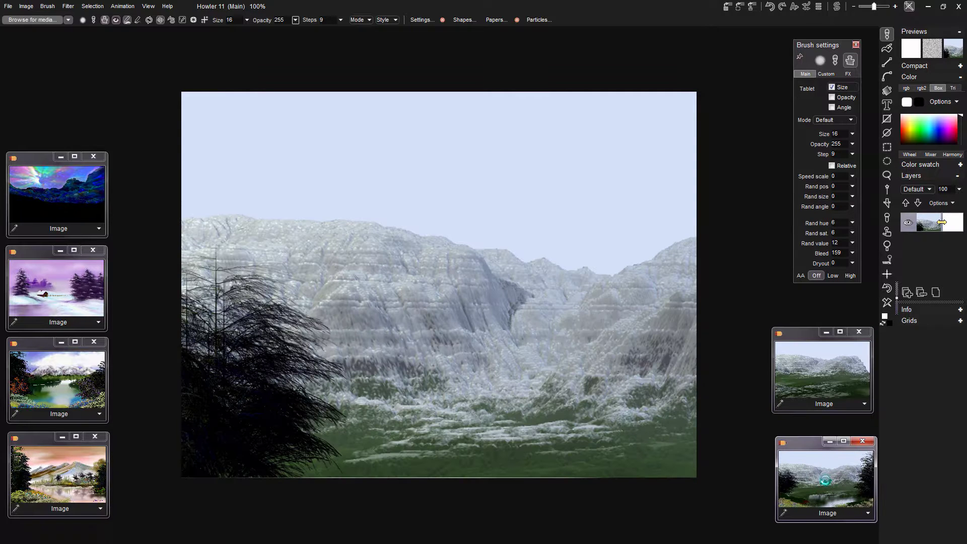
pyautogui.click(868, 513)
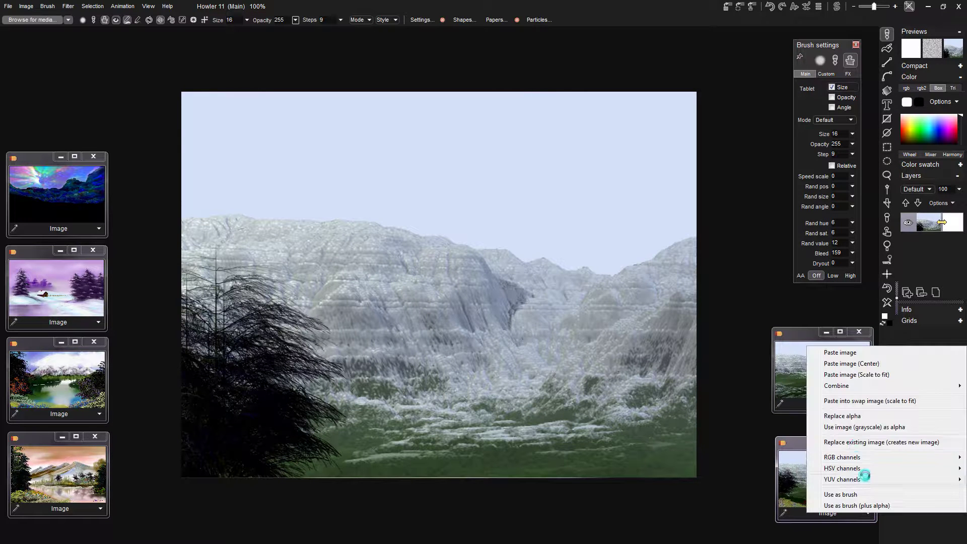
pyautogui.click(859, 443)
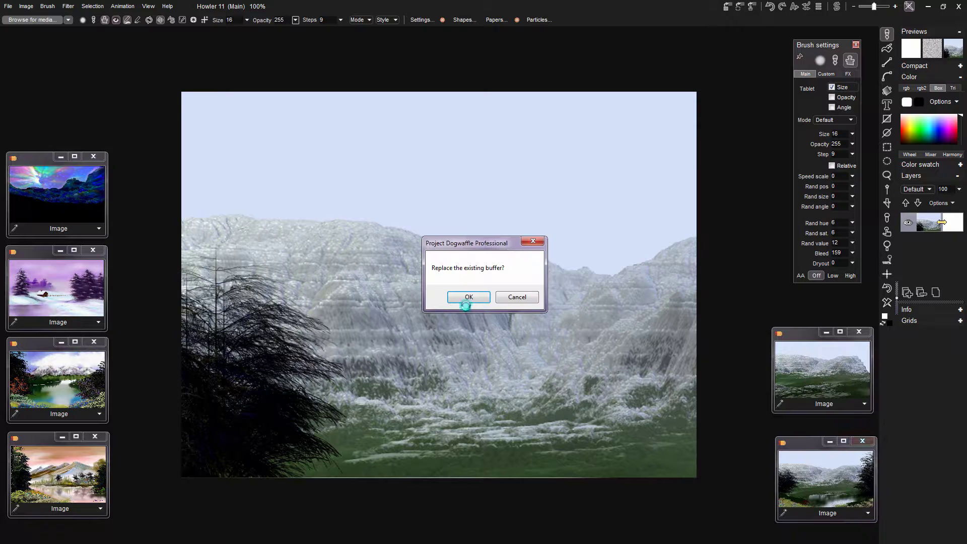
pyautogui.click(462, 301)
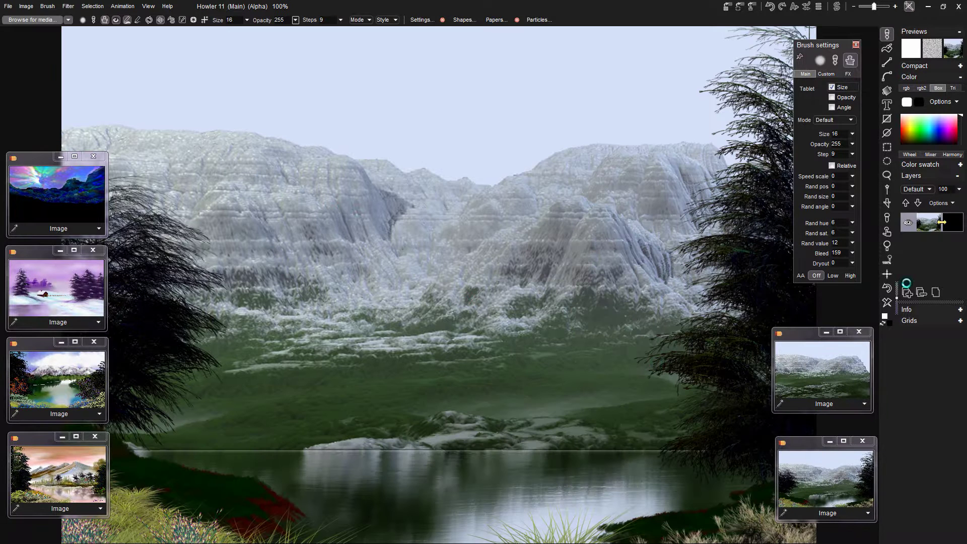
pyautogui.click(888, 273)
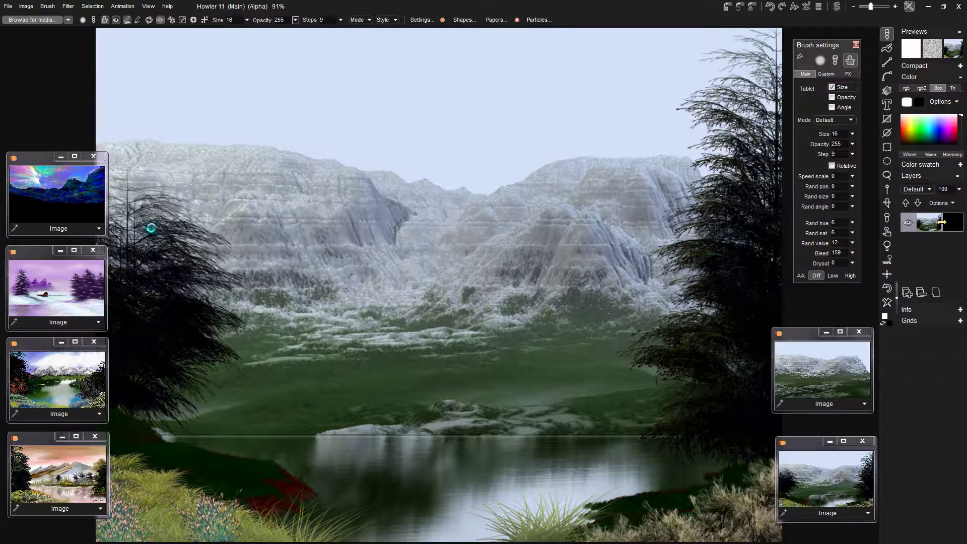
# Step: Minimize the six floating stored-image windows, undoing the purple winter scene pasted over the canvas
pyautogui.click(59, 156)
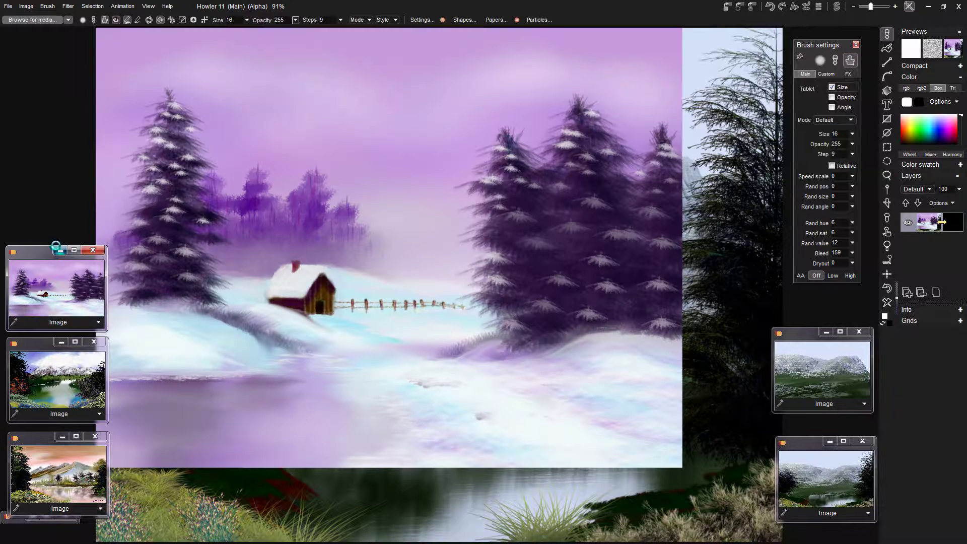
pyautogui.click(56, 246)
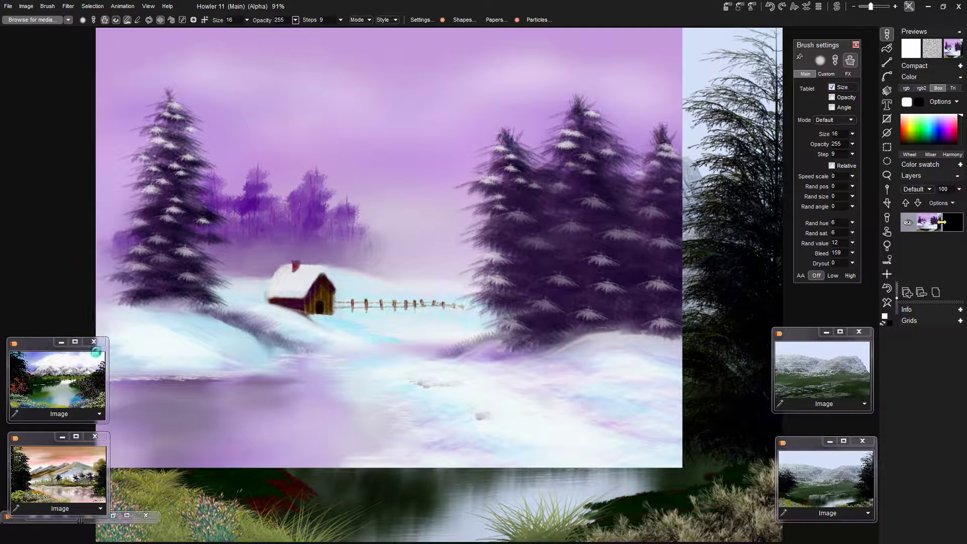
pyautogui.click(889, 288)
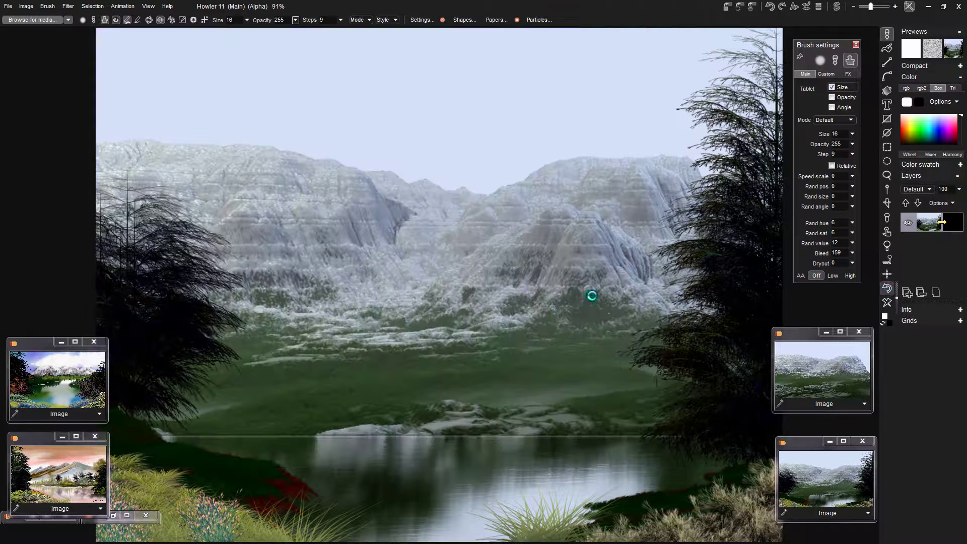
pyautogui.click(61, 342)
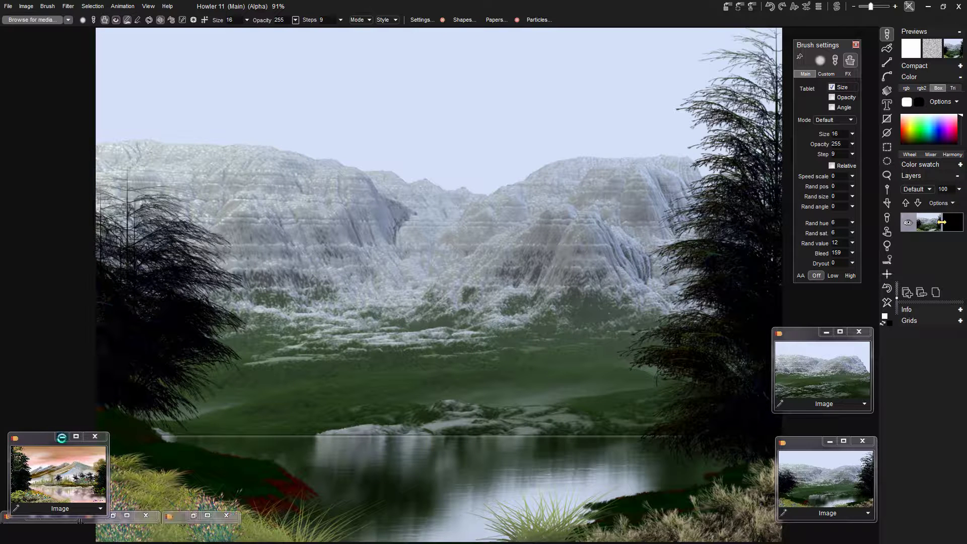
pyautogui.click(62, 438)
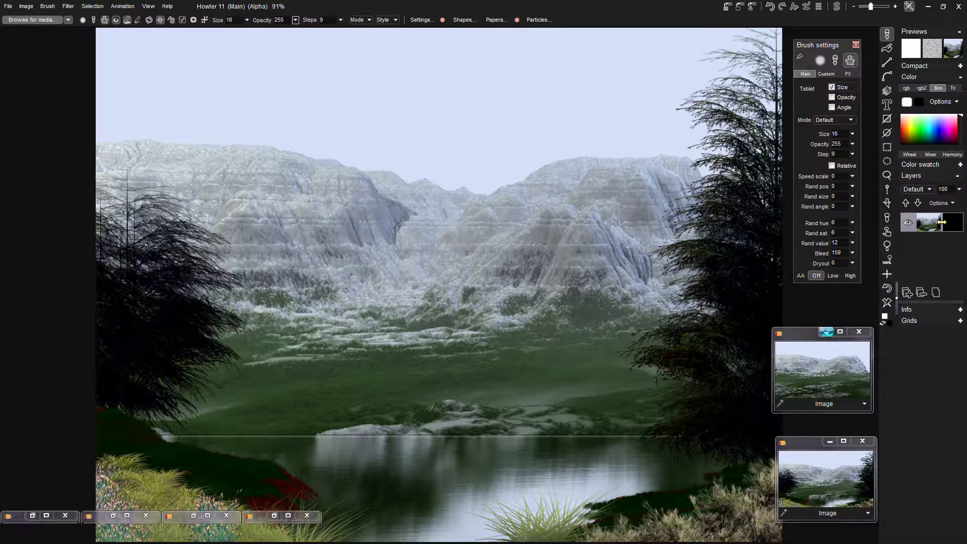
pyautogui.click(827, 332)
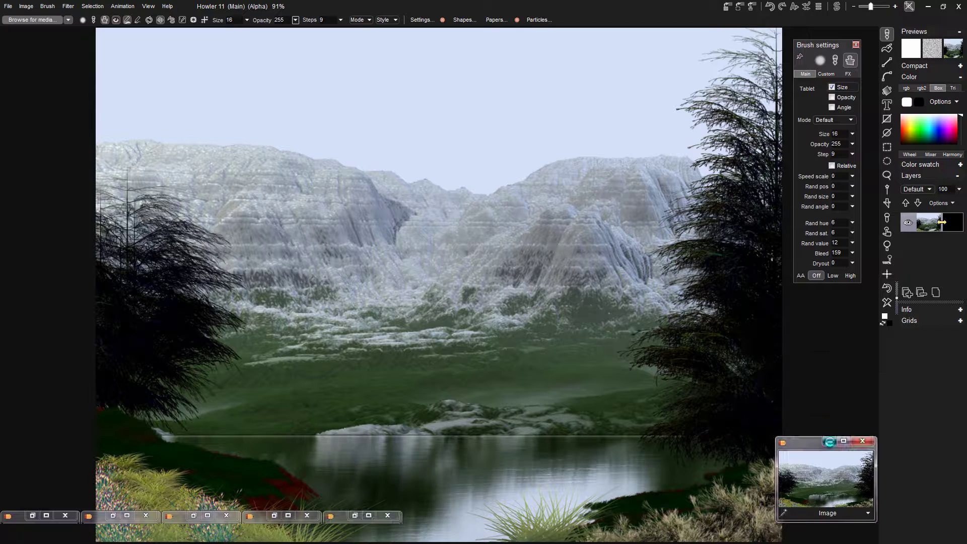
pyautogui.click(830, 441)
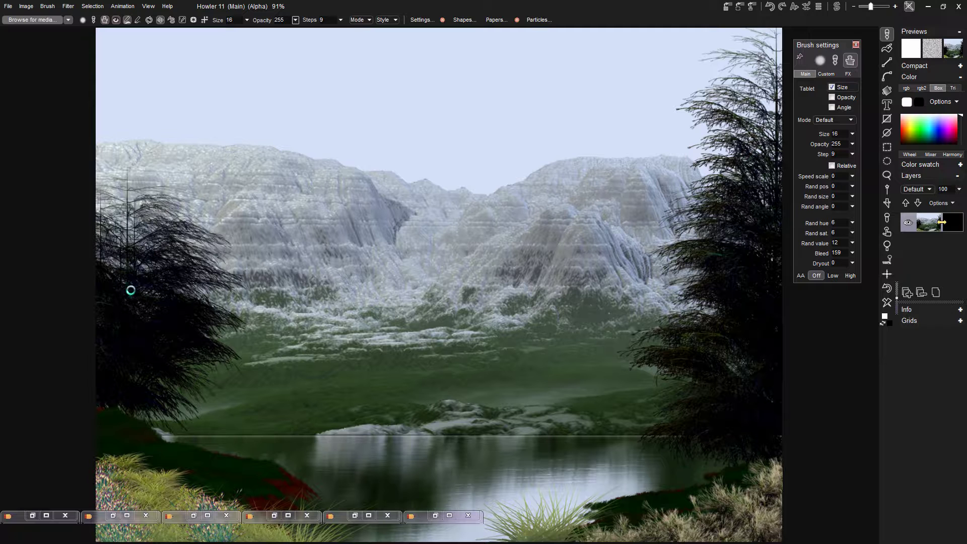
# Step: Close all the minimized stored-image windows lying over the lake scene
pyautogui.click(390, 516)
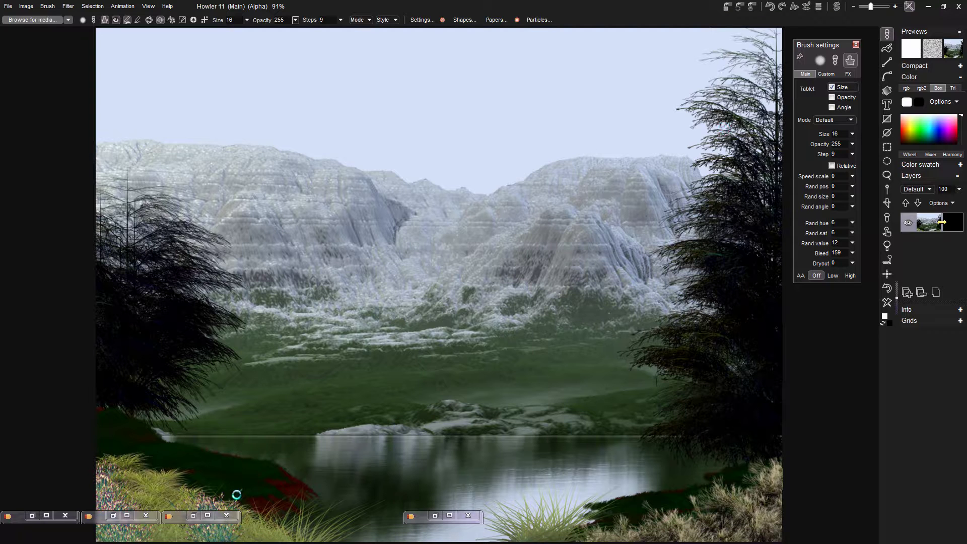
pyautogui.click(227, 515)
pyautogui.click(146, 516)
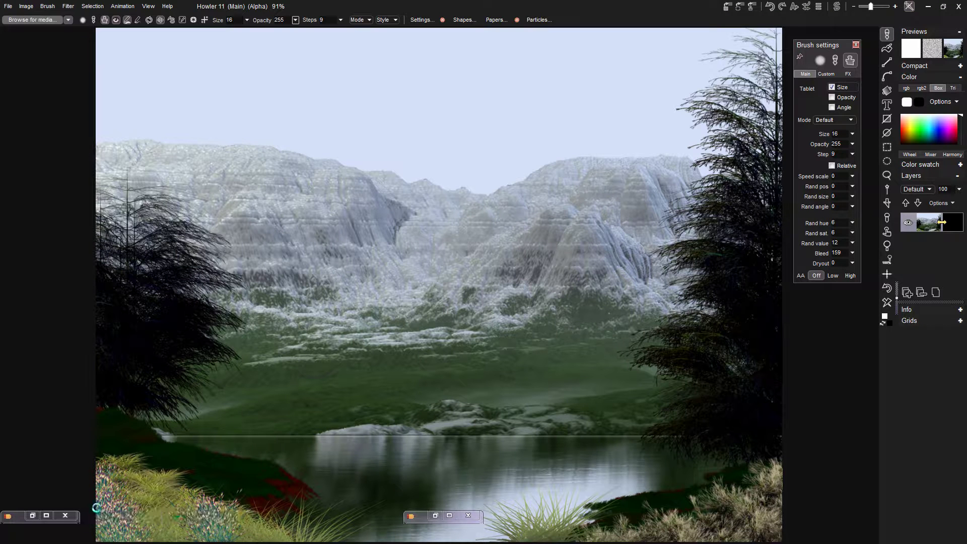
pyautogui.click(65, 516)
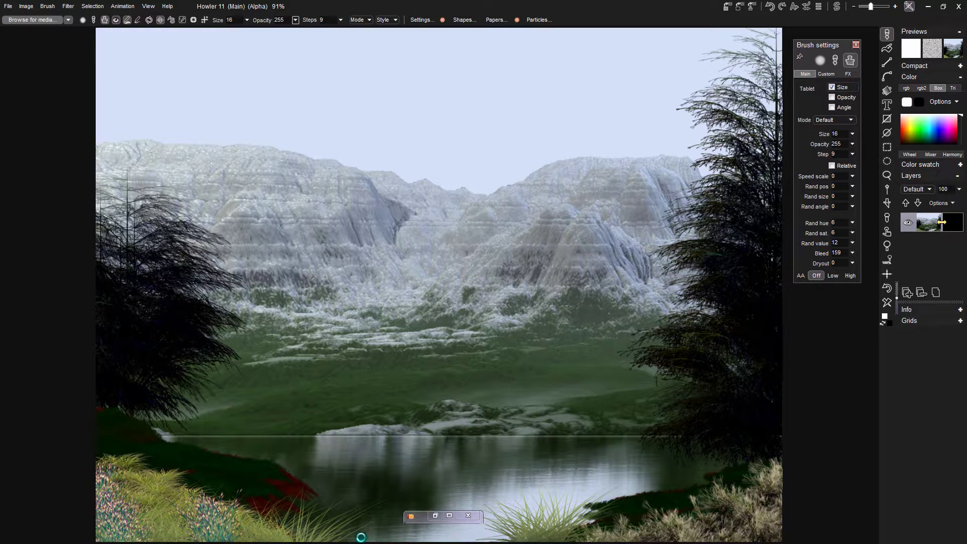
pyautogui.click(477, 516)
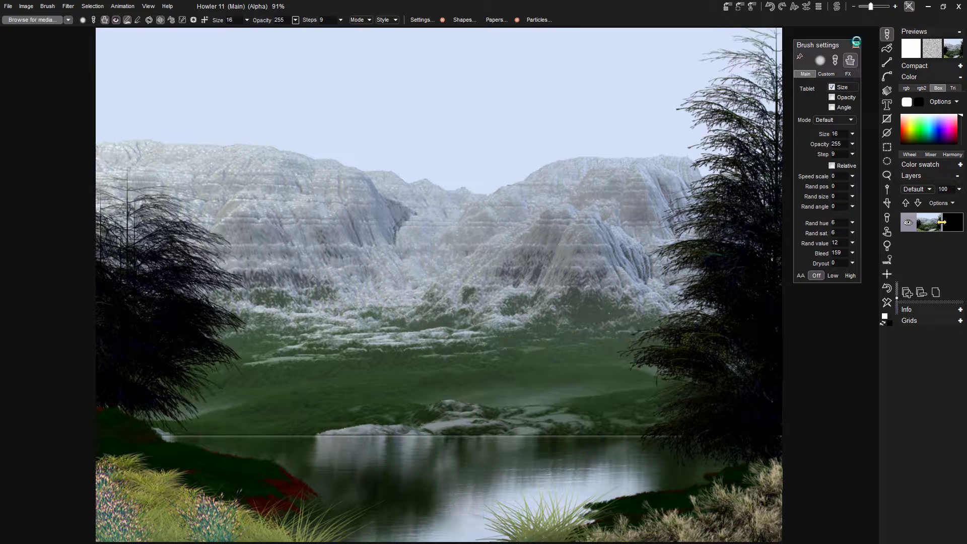
# Step: Close the brush settings and minimize the program to show the desktop
pyautogui.click(856, 43)
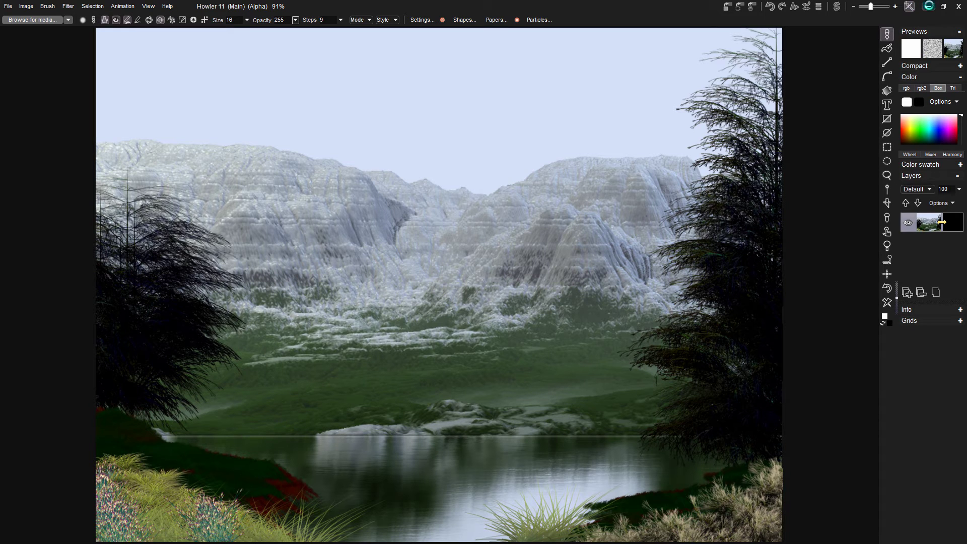
pyautogui.click(929, 6)
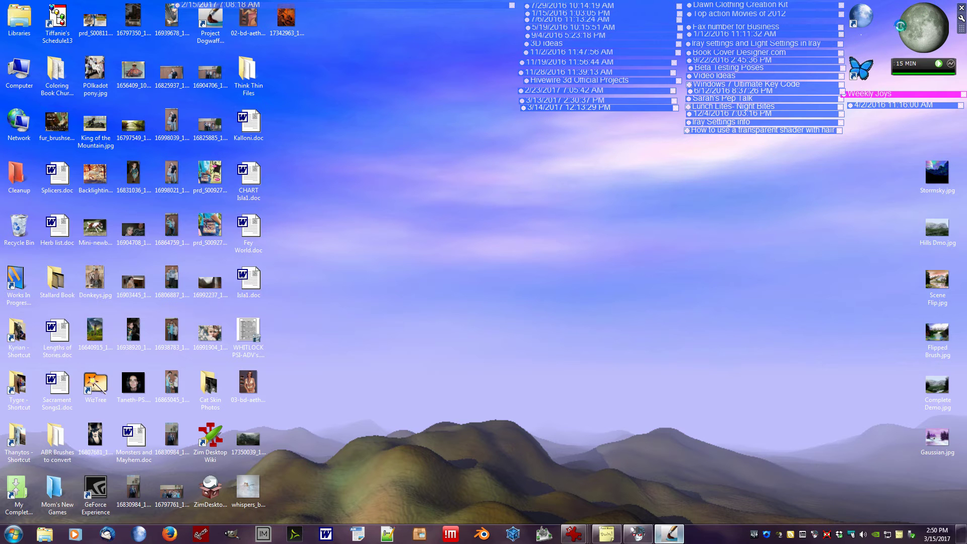